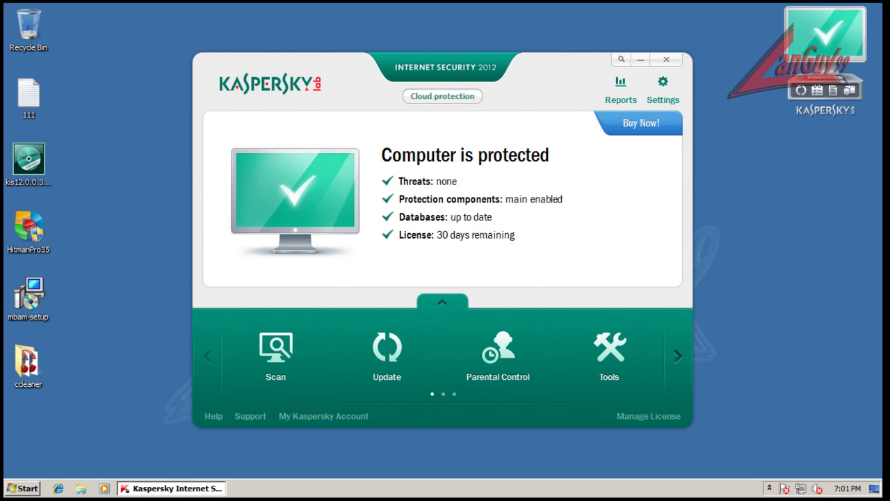
Run an update of the Kaspersky databases and return to the main screen
click(29, 160)
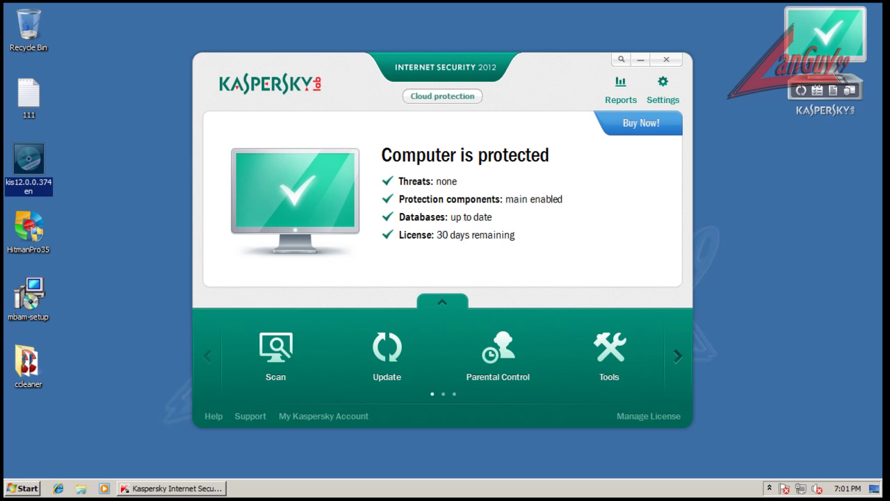
click(445, 67)
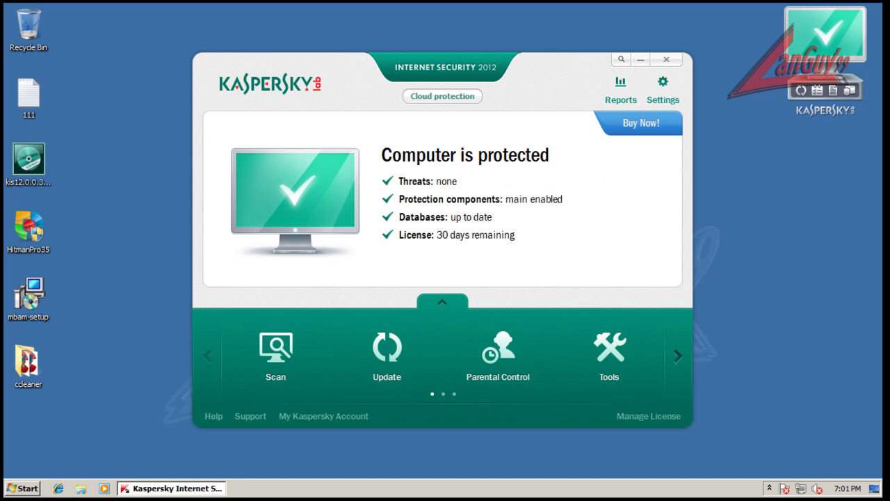
click(386, 355)
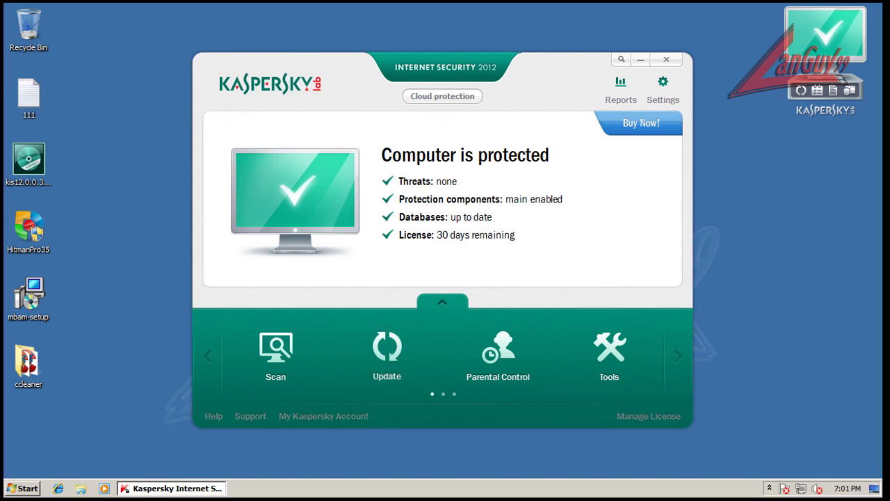
click(306, 289)
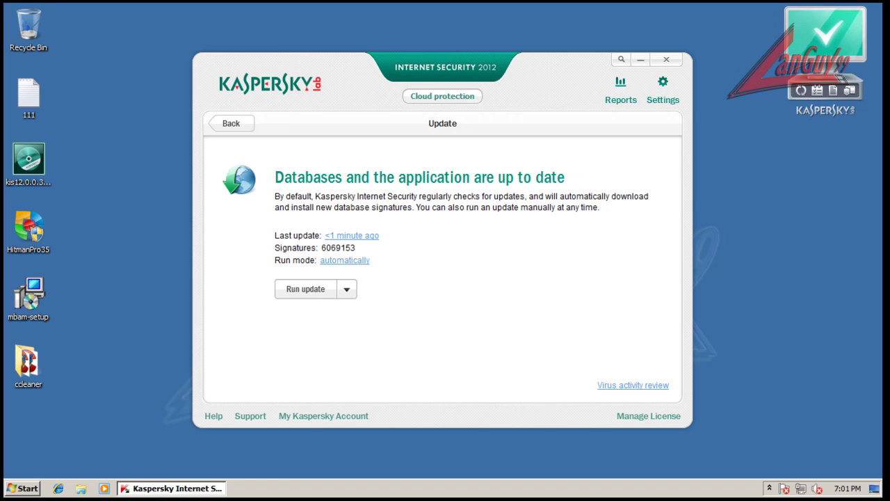
click(231, 123)
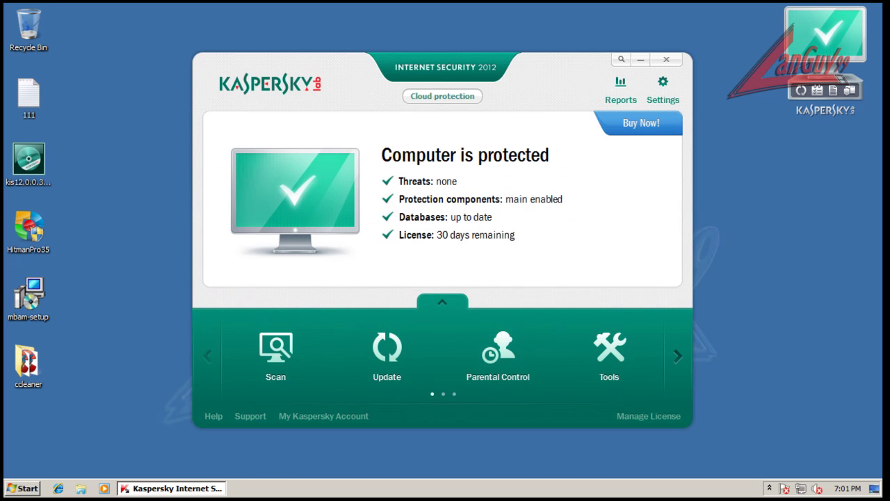
View the Cloud Protection Technology page and the running processes in Applications Activity
click(443, 96)
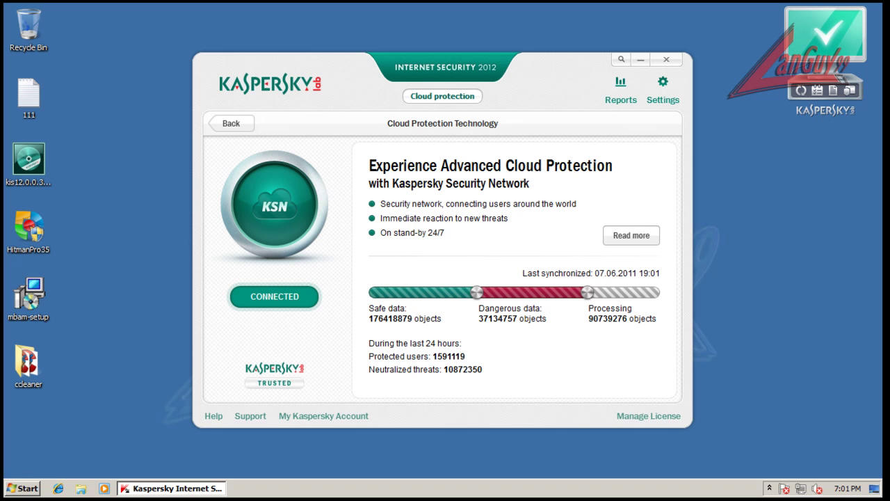
click(231, 123)
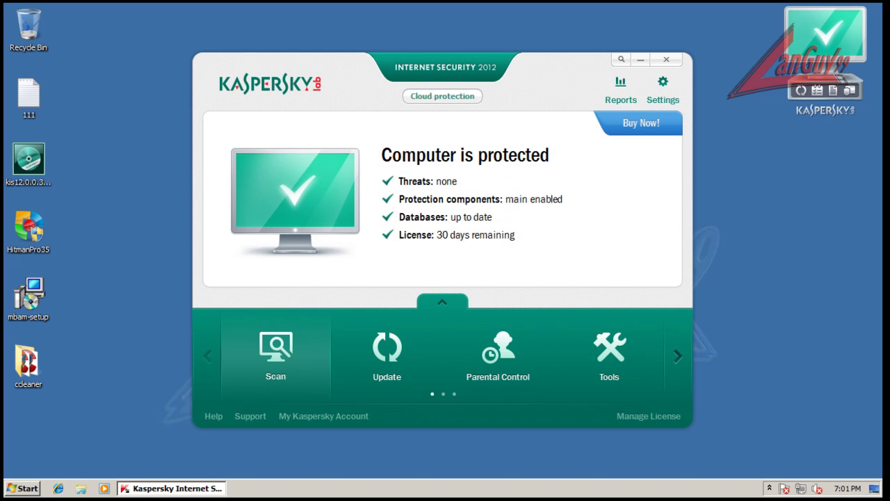
click(678, 356)
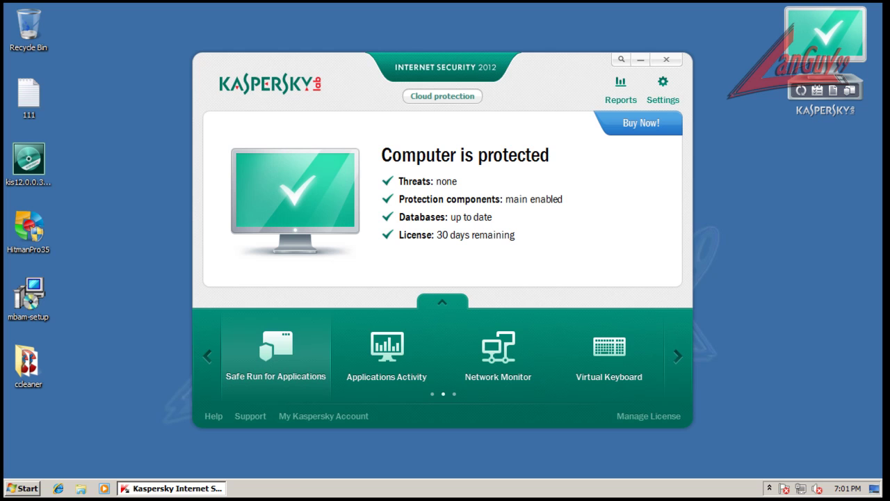
click(387, 355)
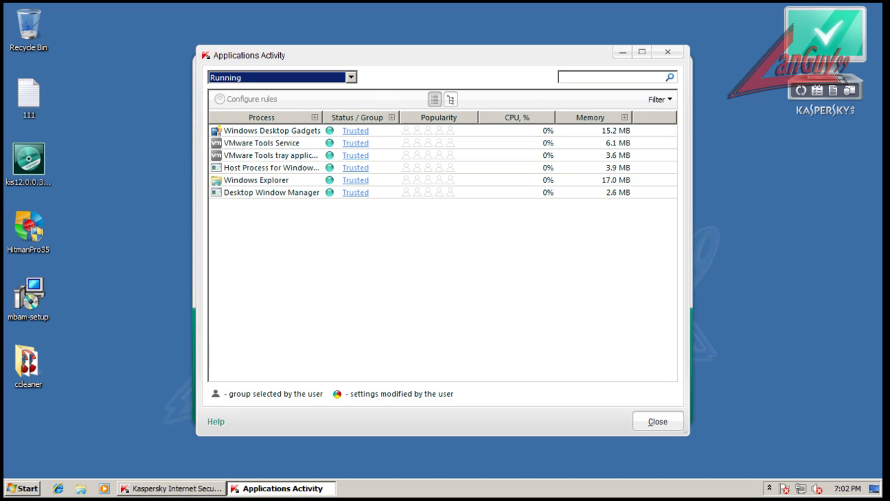
click(668, 53)
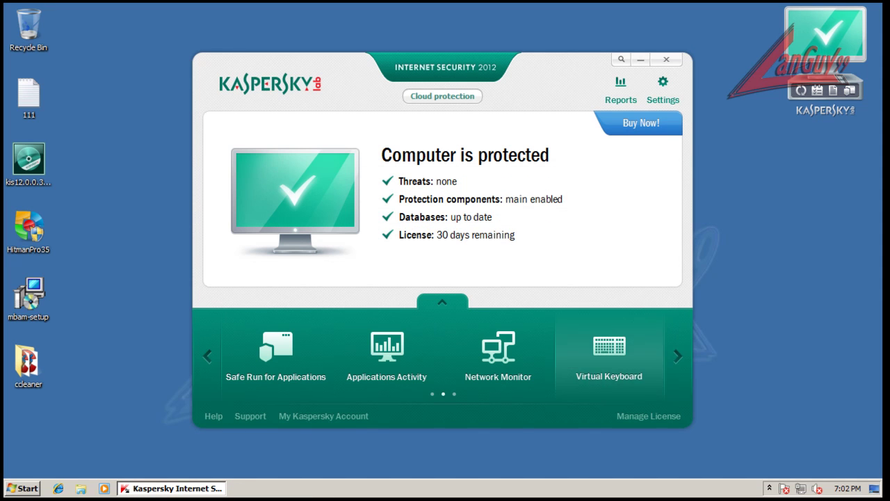
View the Safe Run for Websites page and return to the main screen
click(678, 355)
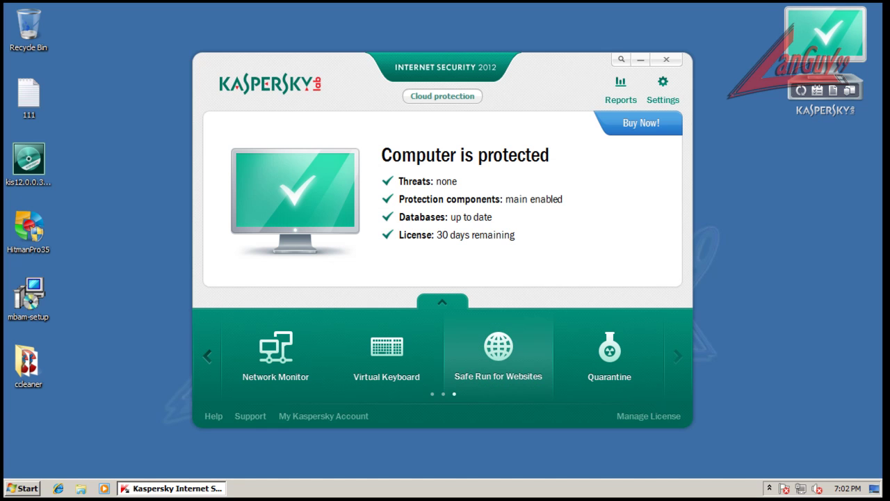
click(498, 355)
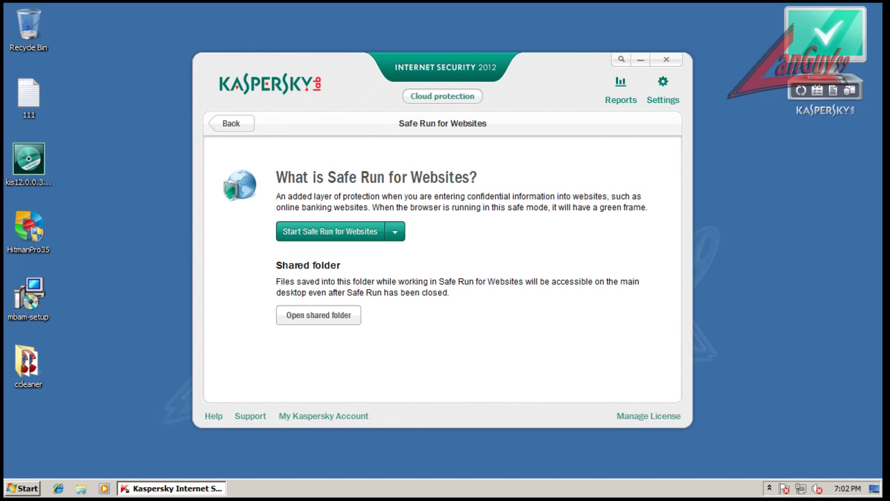
click(231, 123)
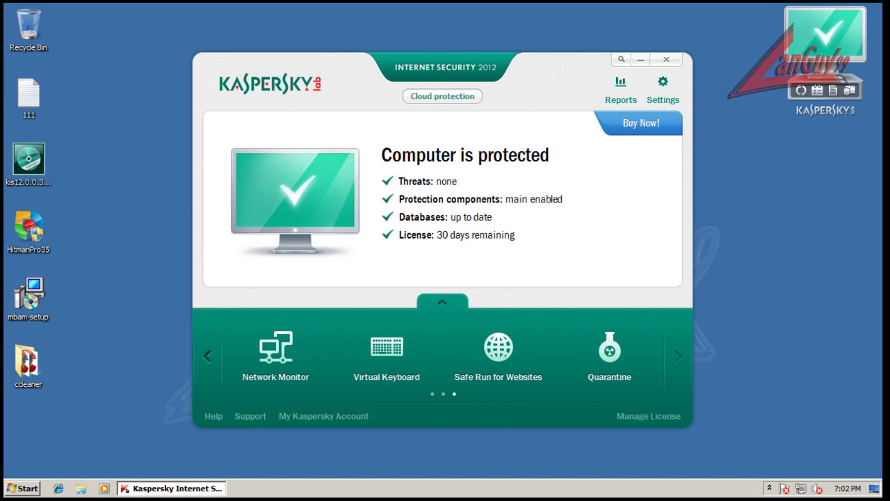
drag(556, 84, 555, 83)
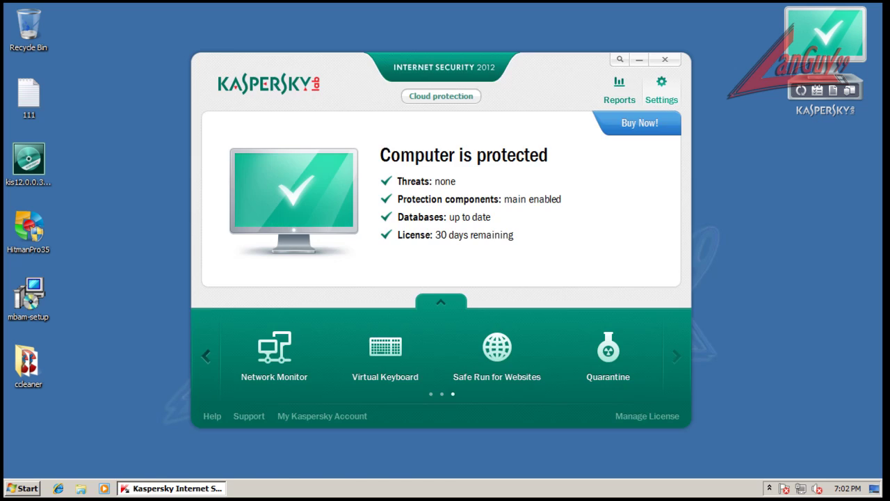
Review the Protection Center settings from File Anti-Virus through Proactive Defense, cancel without saving, and close the Kaspersky window
click(661, 90)
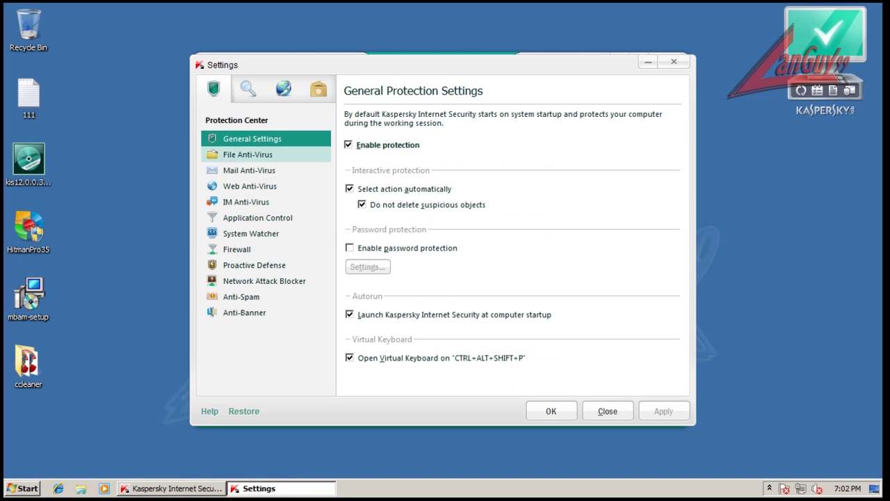
click(249, 154)
click(249, 170)
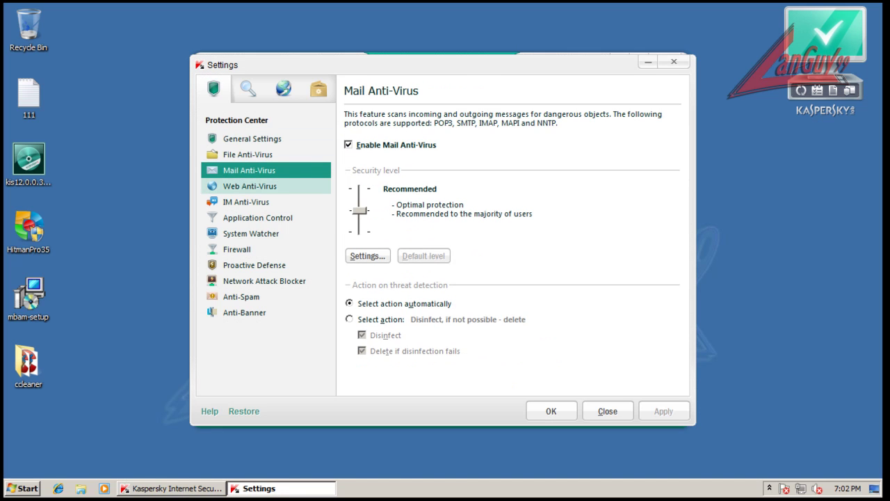
click(249, 186)
click(246, 202)
click(258, 218)
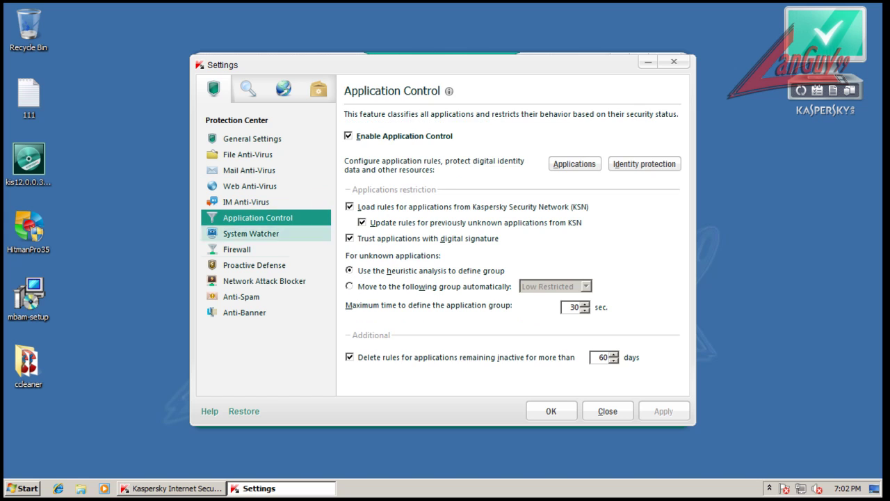
click(251, 234)
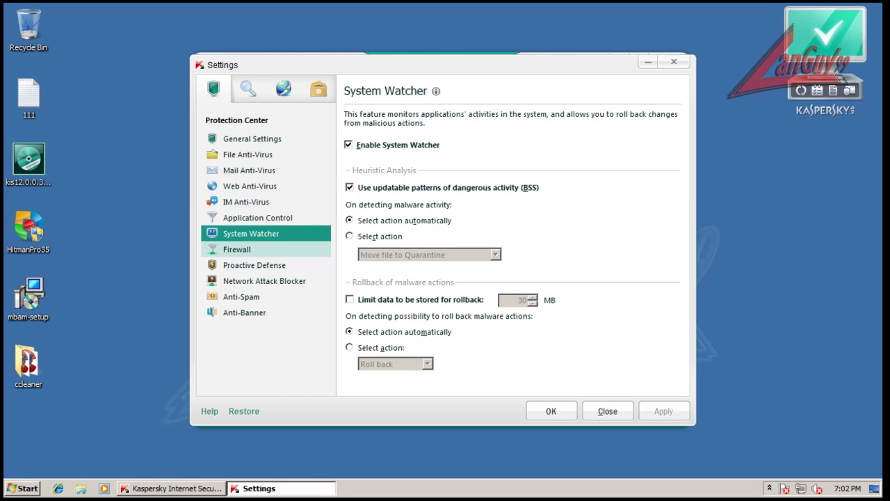
click(237, 250)
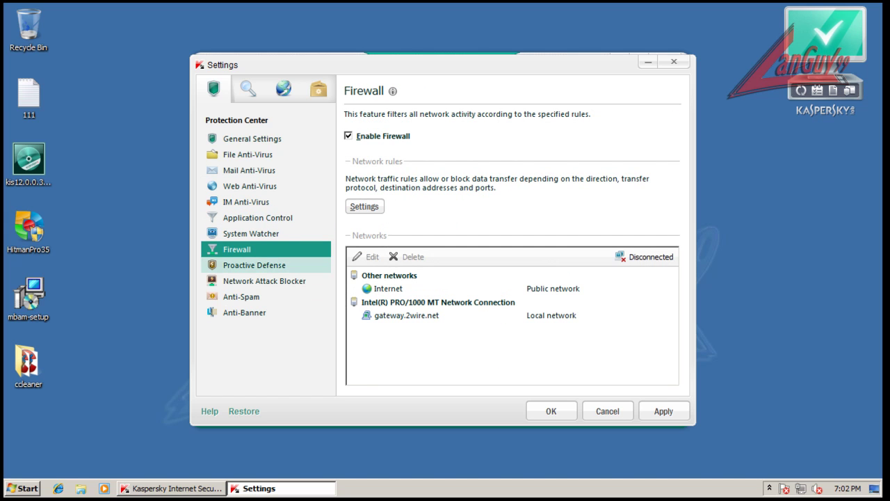
click(255, 265)
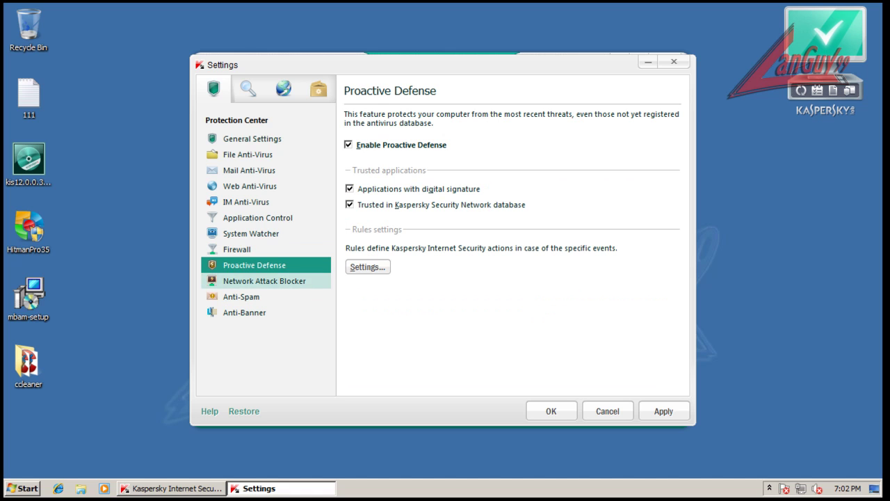
click(252, 139)
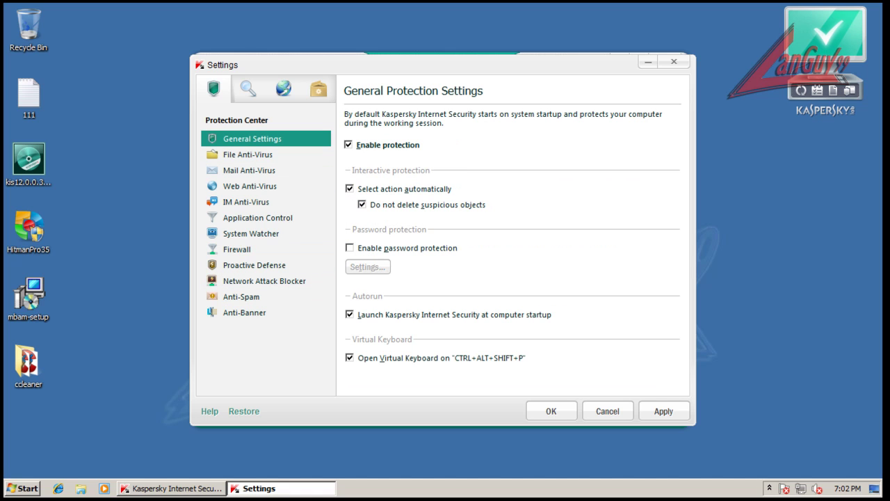
click(607, 411)
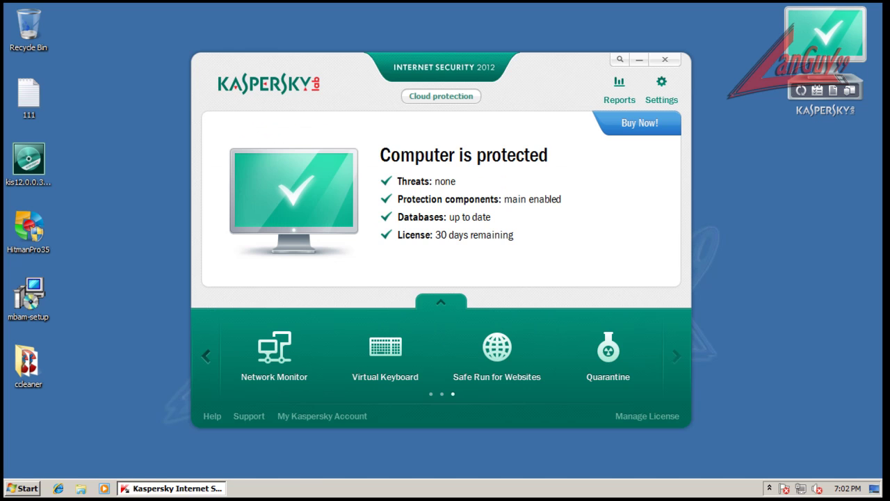
click(665, 60)
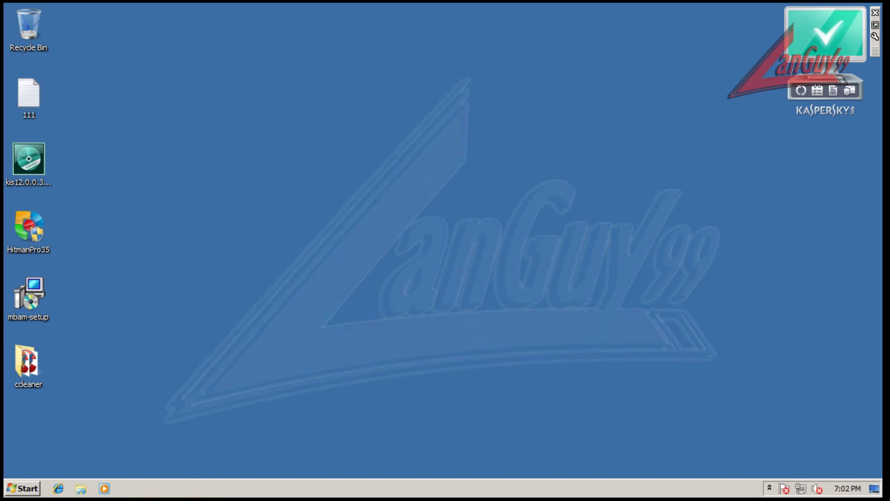
In Windows Task Manager, list processes from all users sorted by description, enlarging the window and widening the Description column
right_click(154, 488)
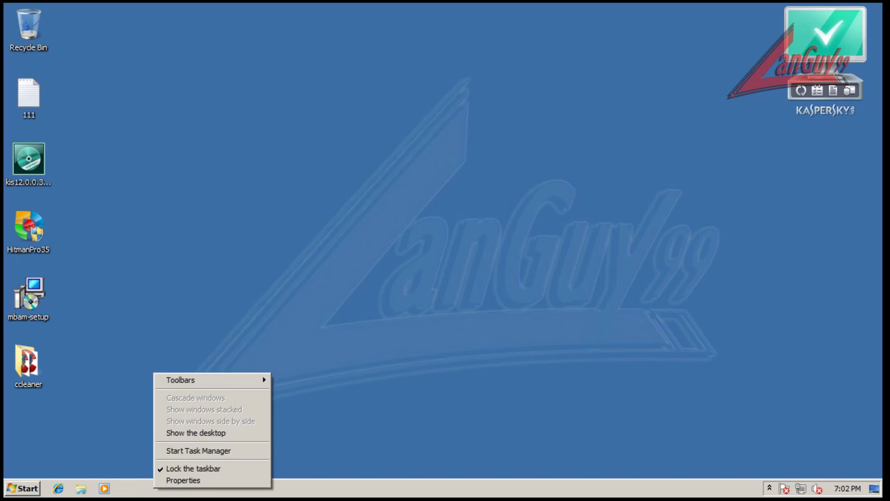
click(198, 451)
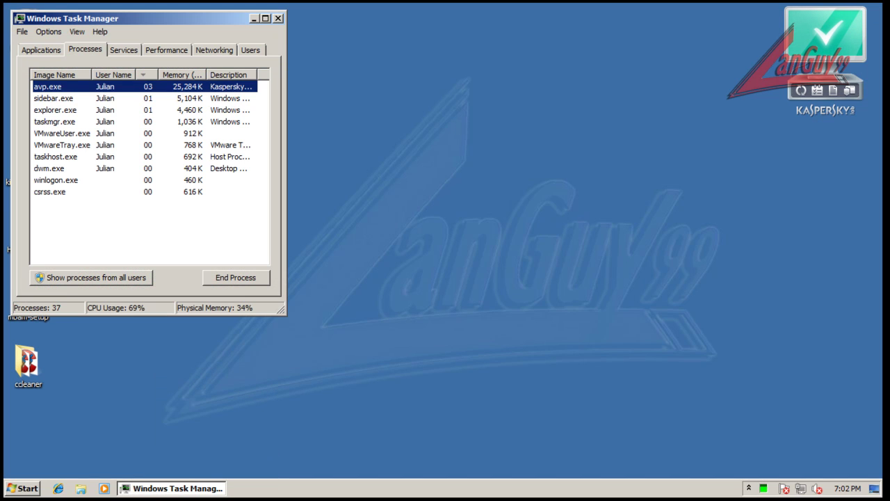
click(91, 277)
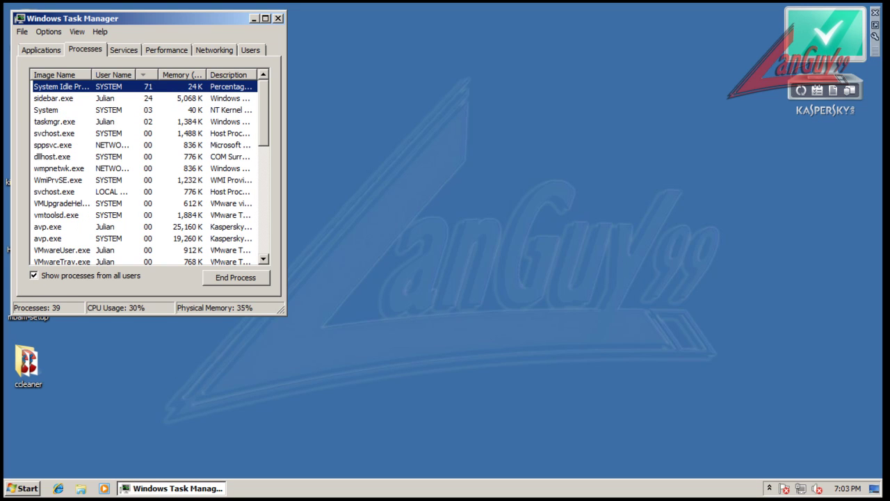
click(229, 75)
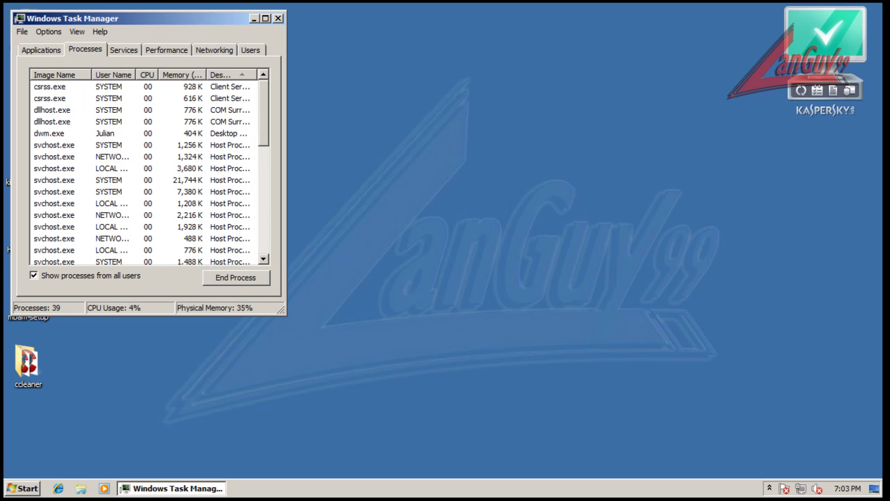
drag(281, 310, 384, 366)
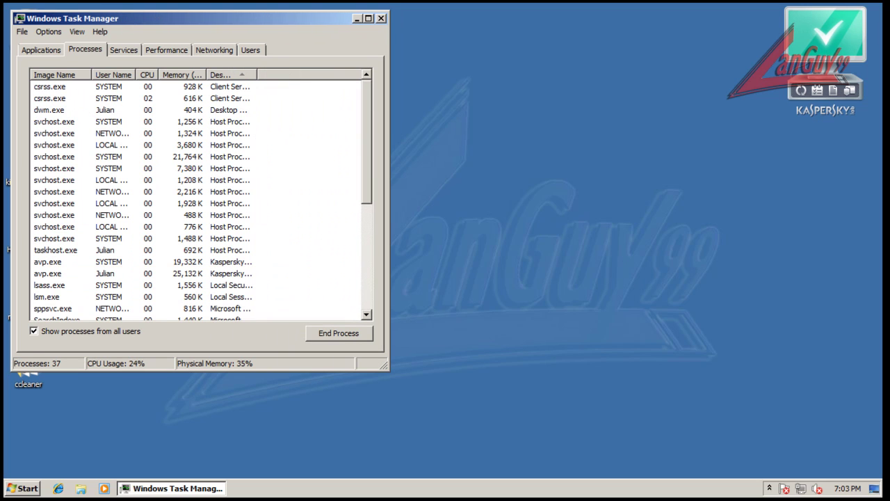
drag(257, 75, 324, 74)
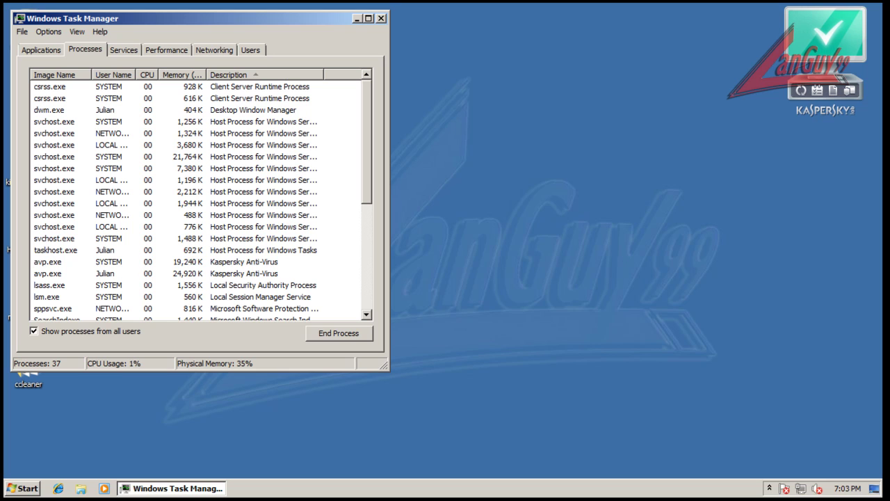
Examine the memory use of the two Kaspersky avp.exe processes in the process list
click(244, 261)
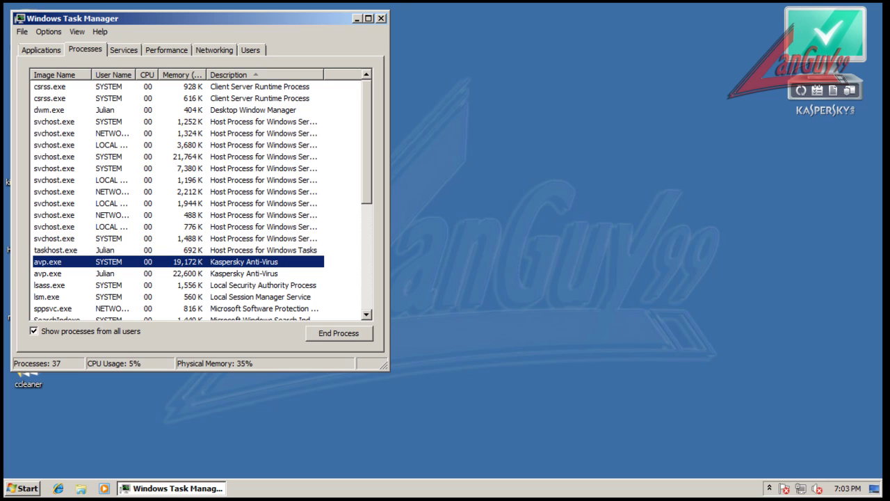
click(243, 274)
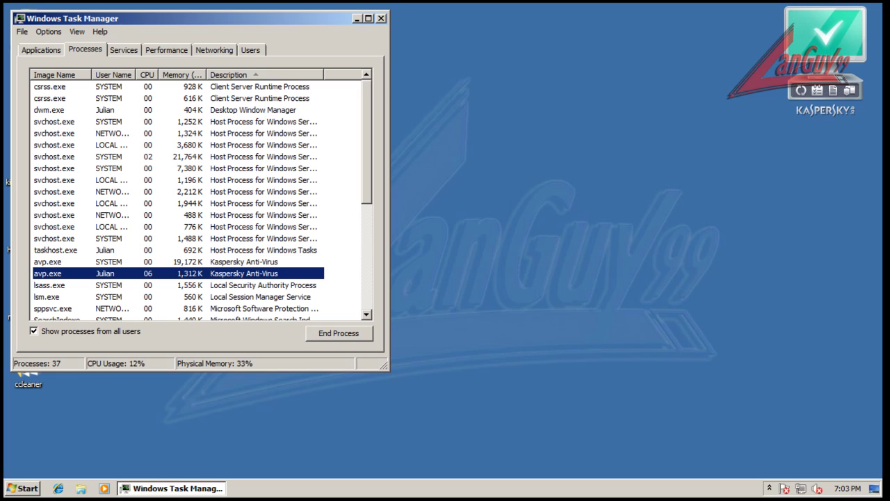
click(244, 262)
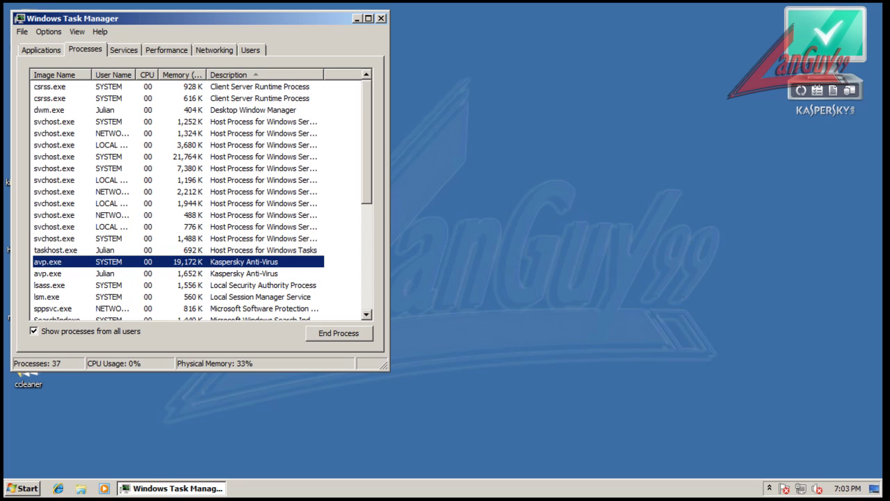
scroll(203, 201, down, 1)
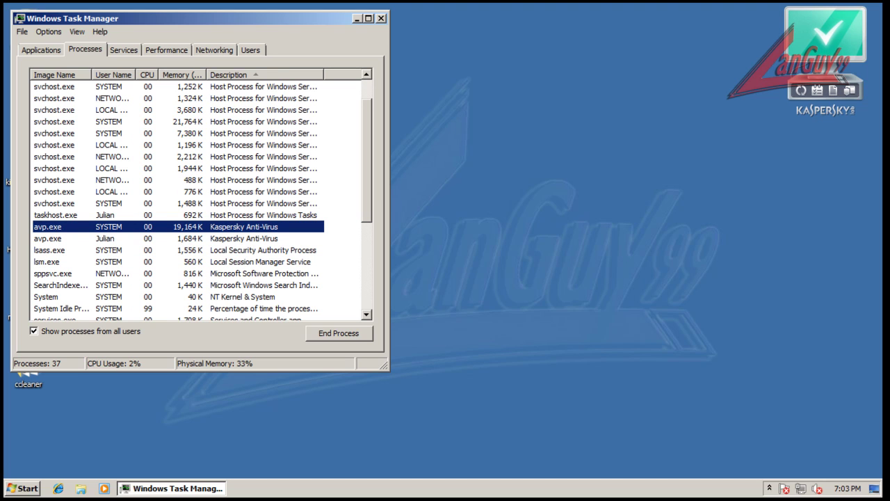
scroll(203, 200, up, 1)
scroll(202, 202, down, 6)
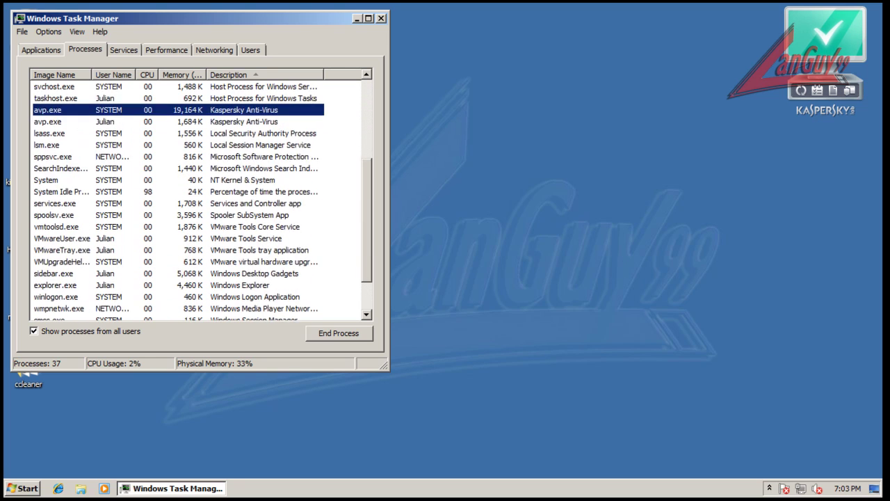
scroll(203, 202, up, 4)
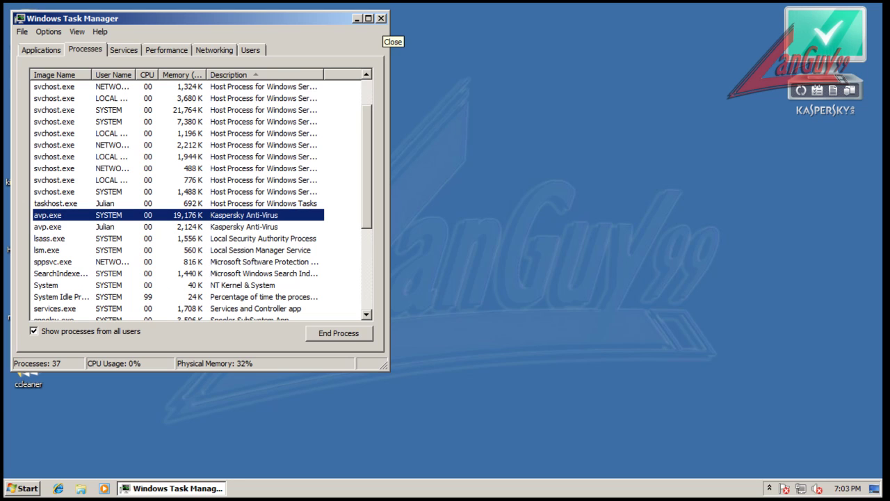
Close Task Manager and set up an Internet Explorer window alongside the Notepad file 111
click(381, 18)
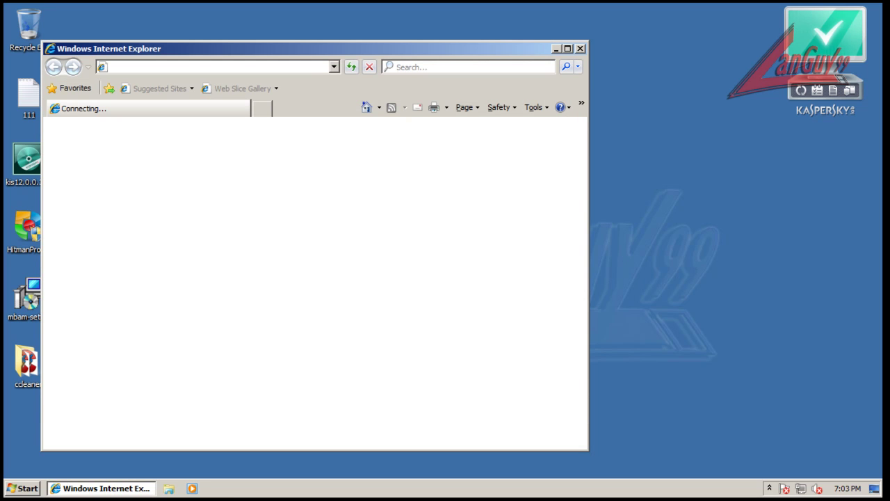
drag(313, 48, 453, 40)
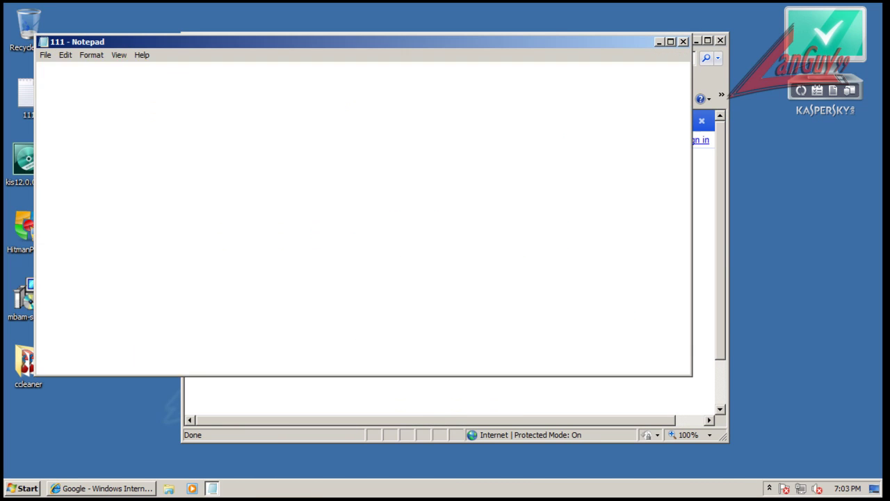
key(Down)
key(Down)
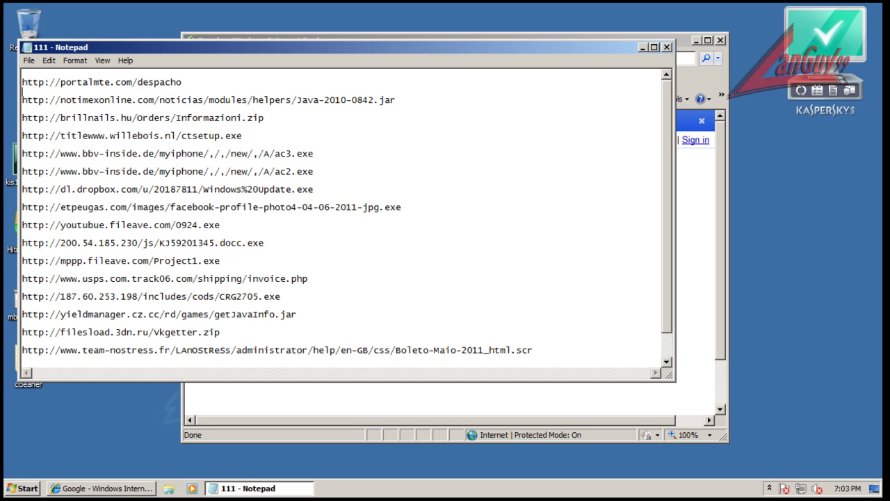
key(shift+Up)
key(ctrl+c)
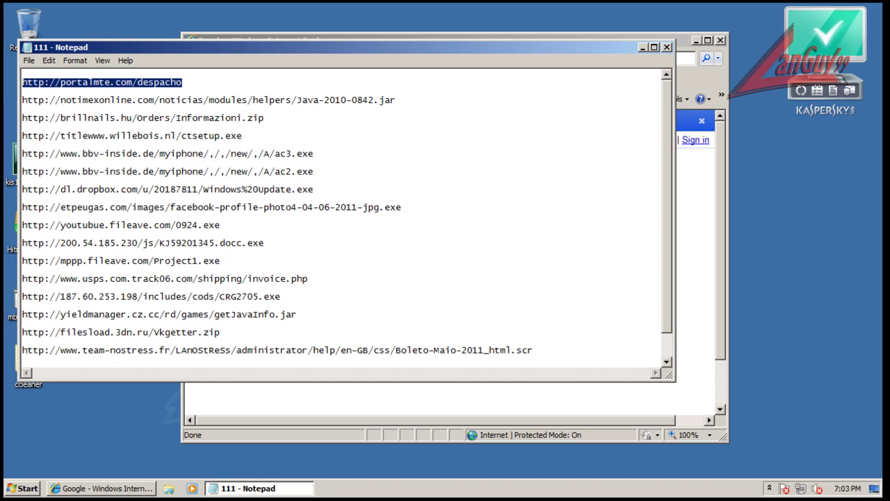
drag(445, 35, 579, 30)
key(alt+d)
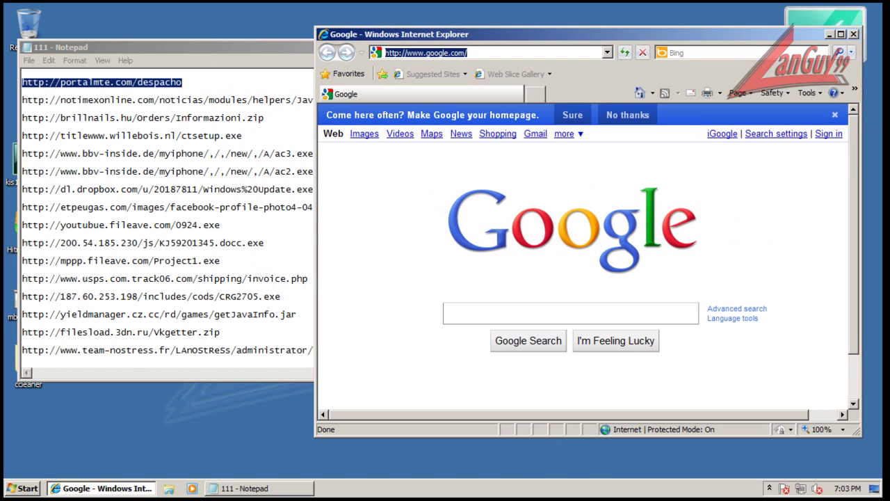
key(ctrl+v)
key(Return)
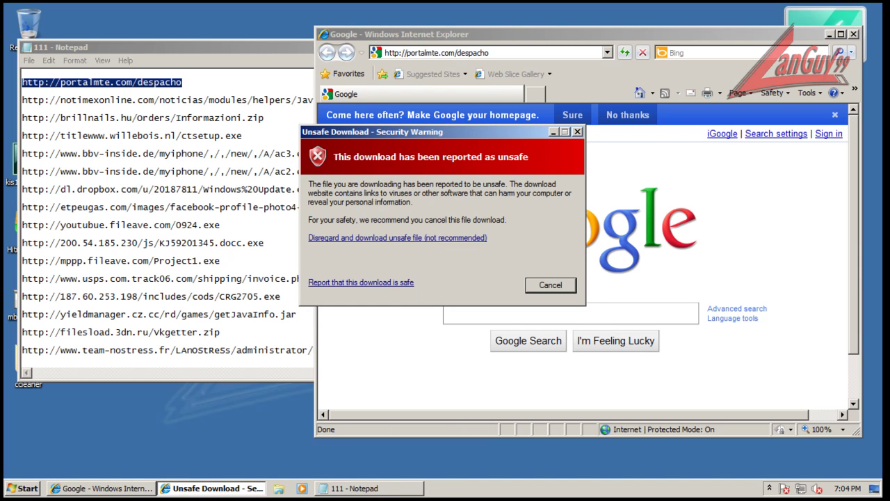
Download and run the unsafe Despacho file despite the warning, restricting it in Kaspersky Application Control and allowing it in User Account Control
click(397, 238)
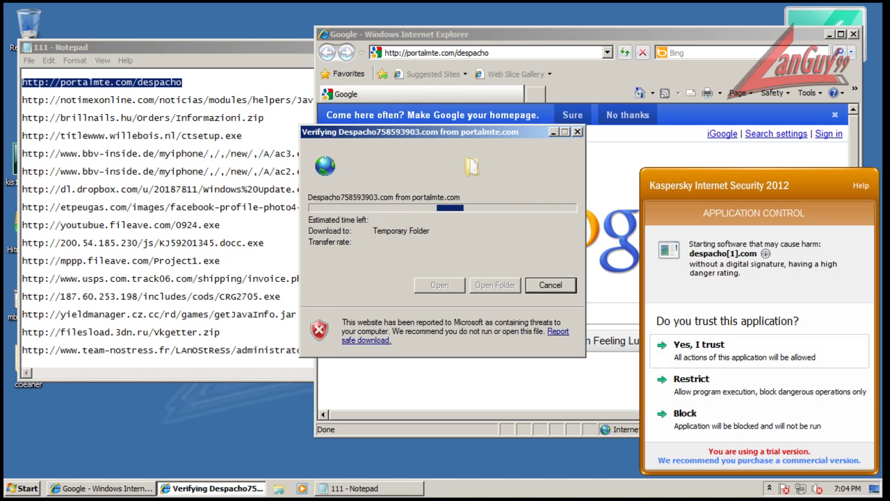
click(738, 397)
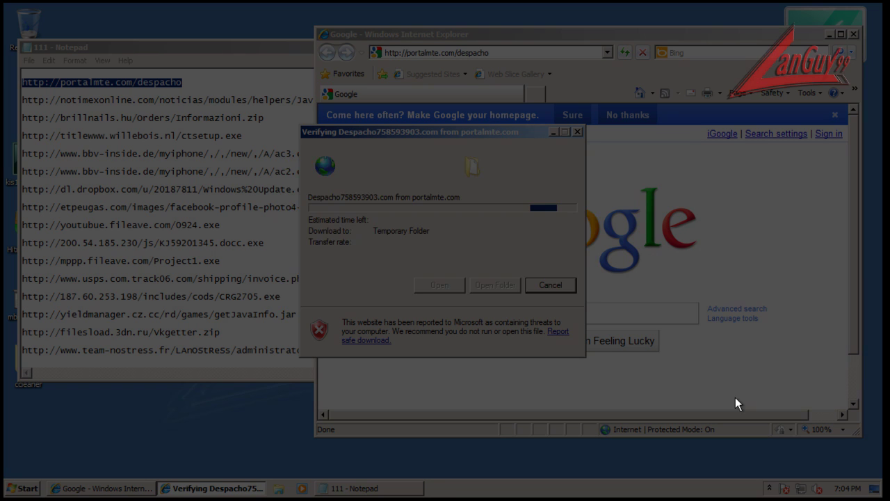
click(497, 259)
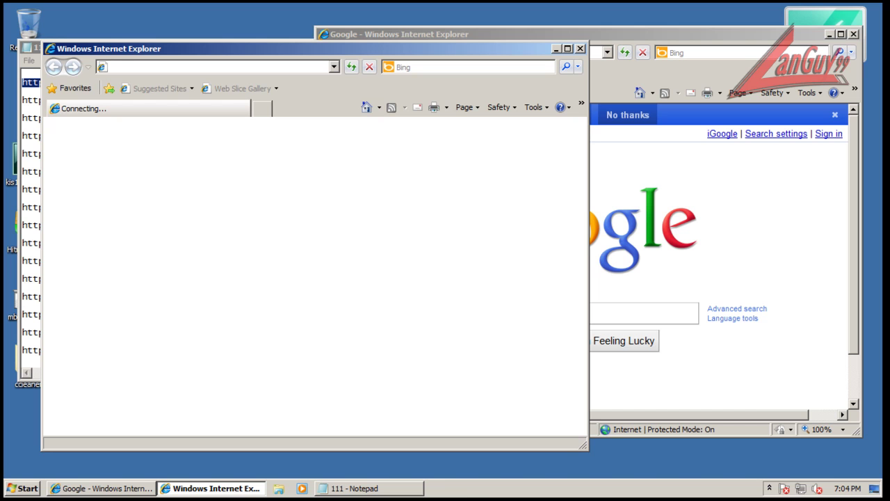
Minimize the blank browser window, copy the notimexonline.com Java-2010-0842.jar link from Notepad, and open it in Internet Explorer
click(556, 49)
click(159, 100)
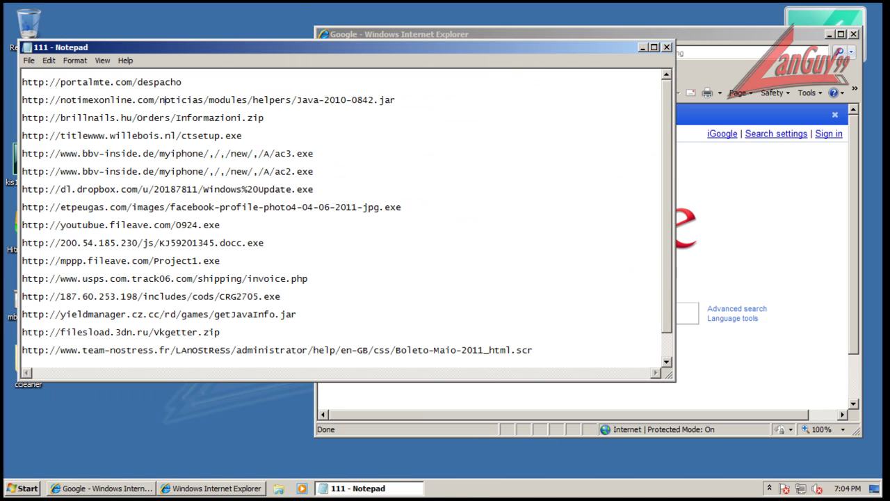
key(Home)
key(shift+End)
key(ctrl+c)
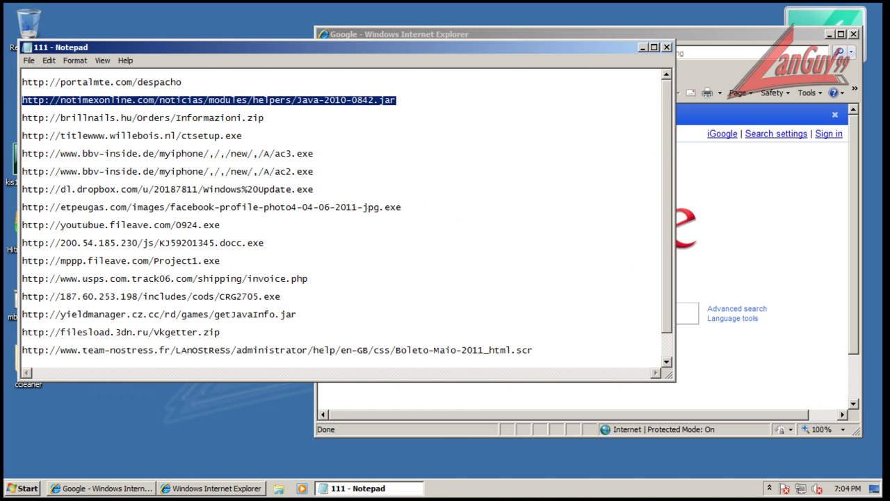
key(alt+Tab)
key(ctrl+v)
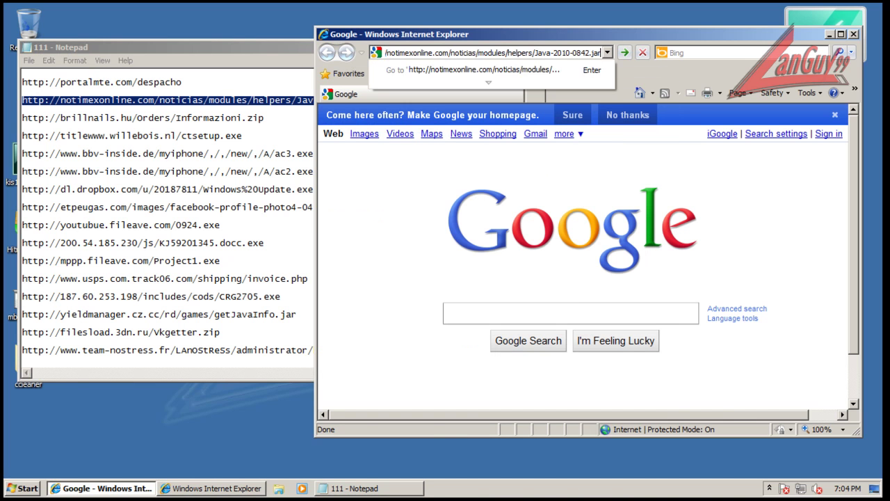
key(Return)
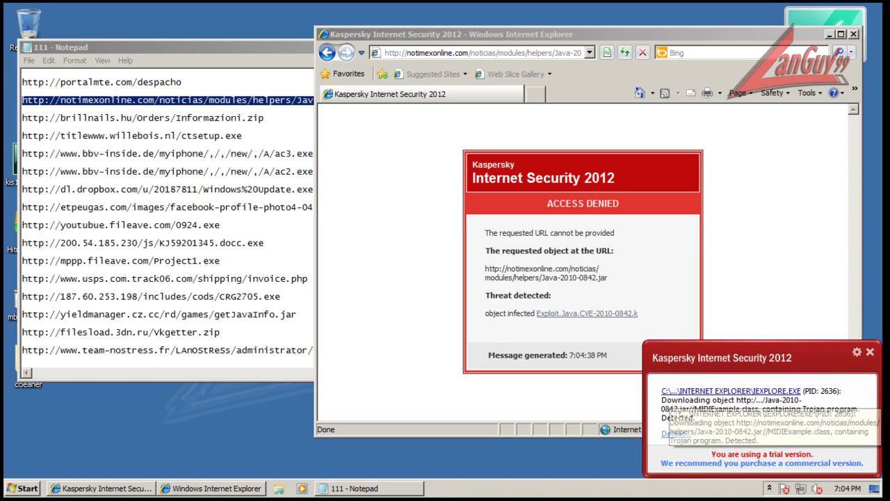
Dismiss the Kaspersky notification and close the blank Internet Explorer window
click(212, 488)
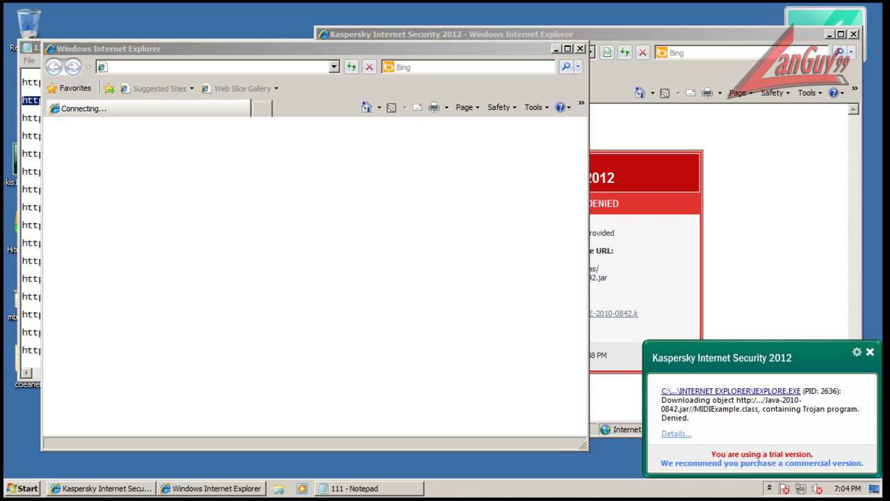
click(870, 352)
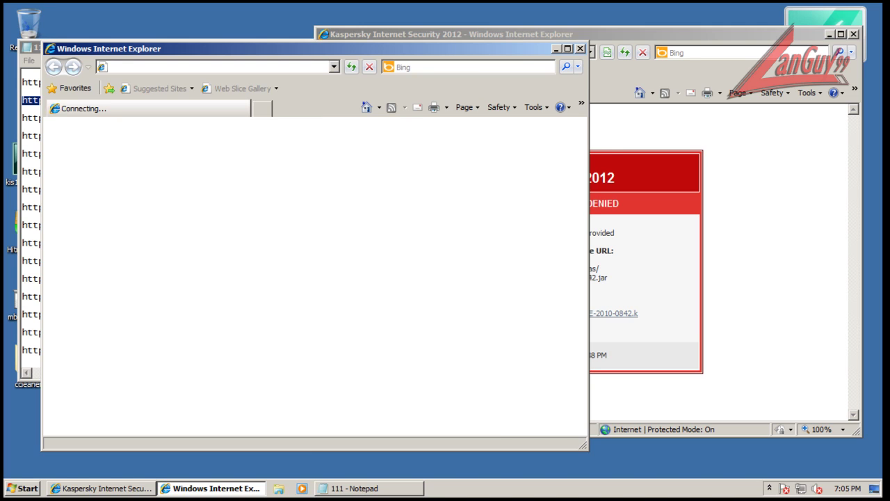
click(580, 48)
drag(23, 111, 269, 119)
key(ctrl+c)
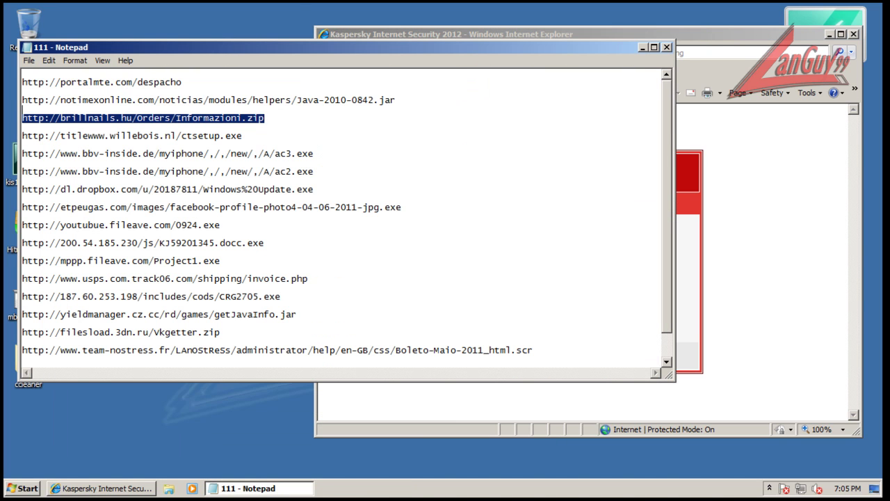
key(alt+Tab)
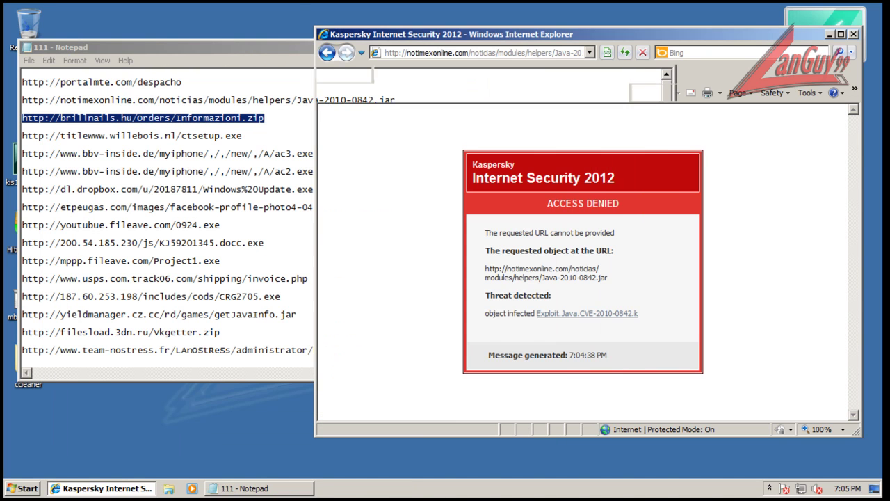
key(alt+d)
key(ctrl+v)
key(Return)
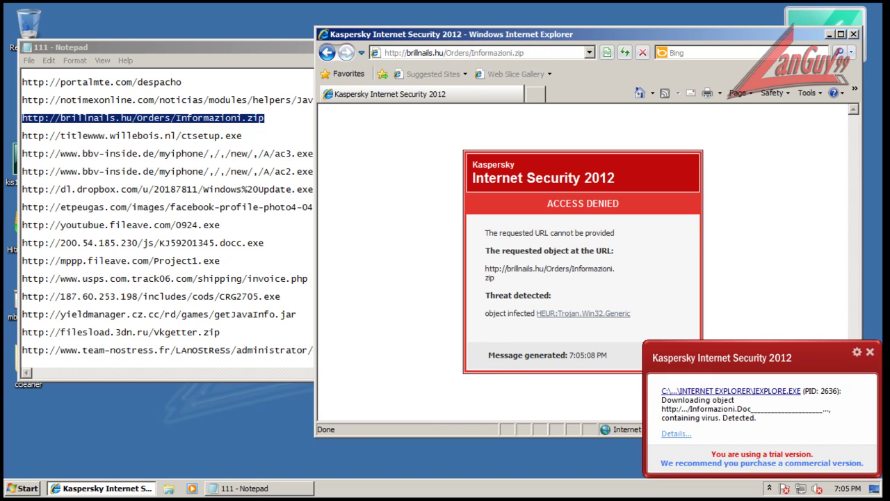
click(870, 352)
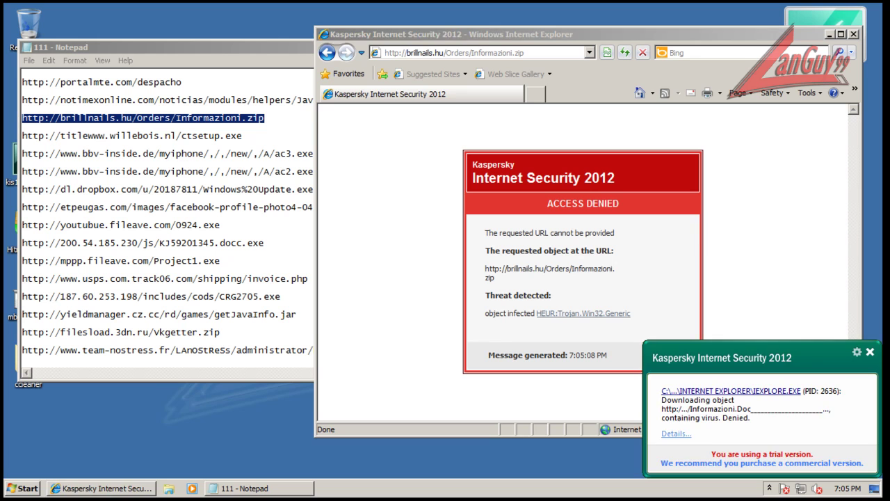
click(870, 352)
drag(245, 136, 23, 136)
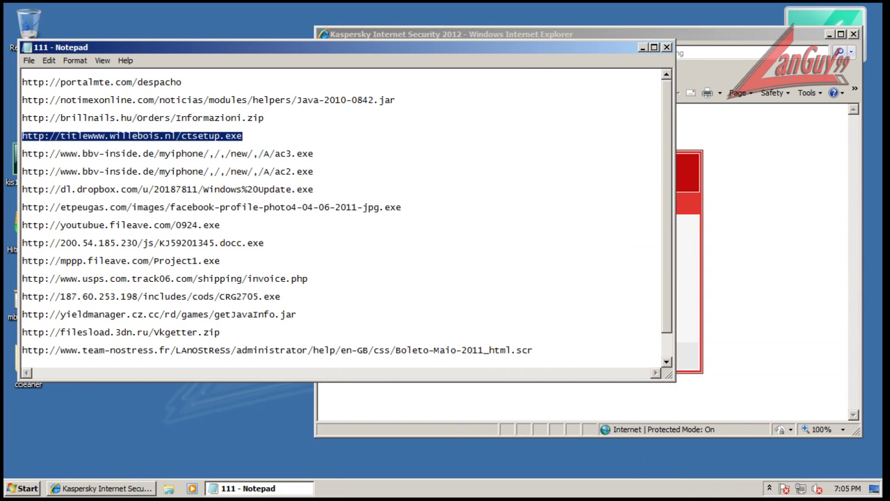
key(Delete)
key(alt+f)
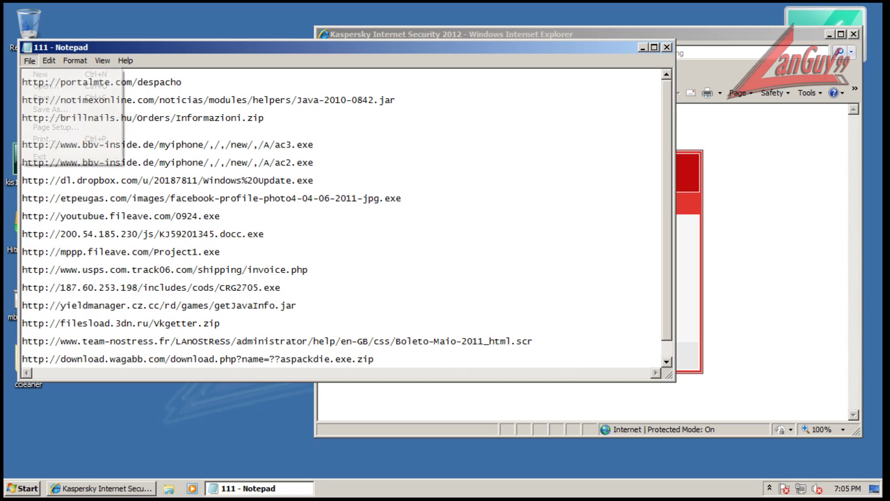
key(Right)
key(Return)
Copy the selected ctsetup.exe link and open it in Internet Explorer
key(ctrl+c)
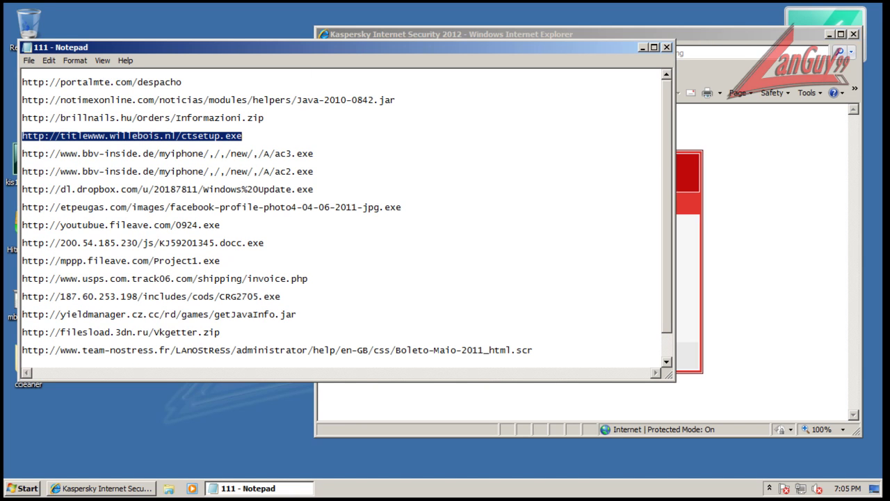
key(alt+Tab)
click(456, 52)
key(ctrl+v)
key(Return)
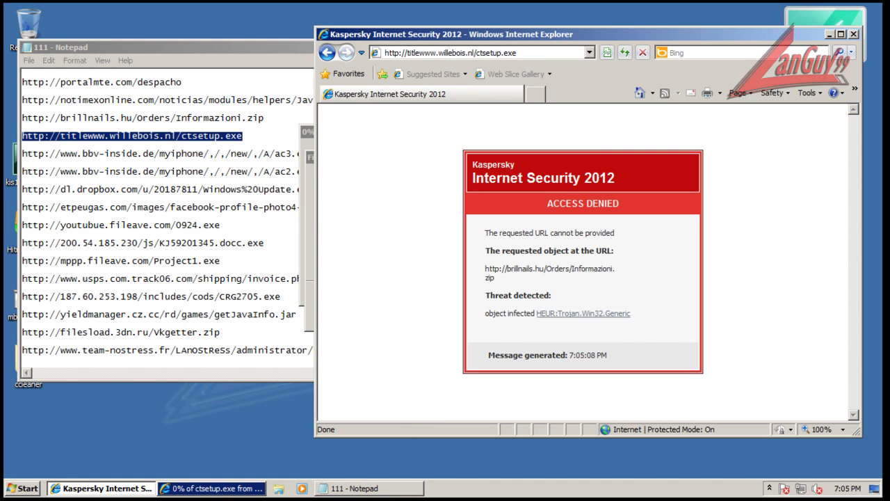
Run the ctsetup.exe download and allow it to make changes in User Account Control
key(alt+Tab)
key(alt+r)
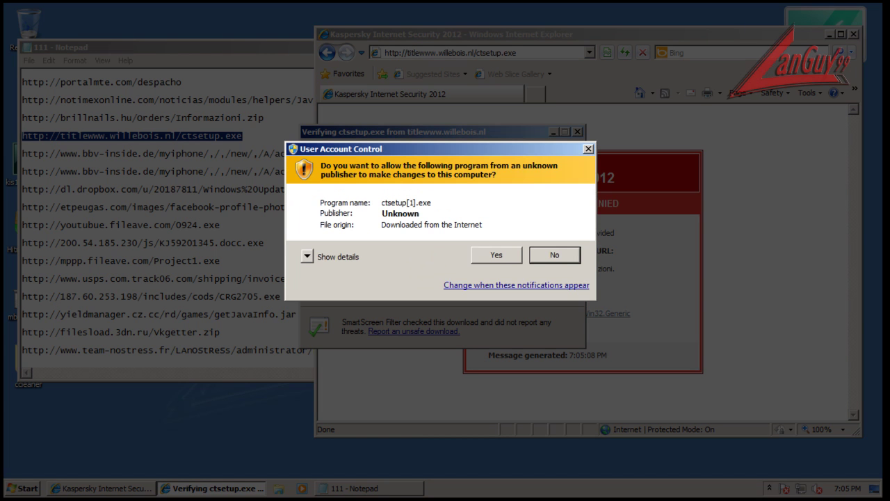
click(496, 255)
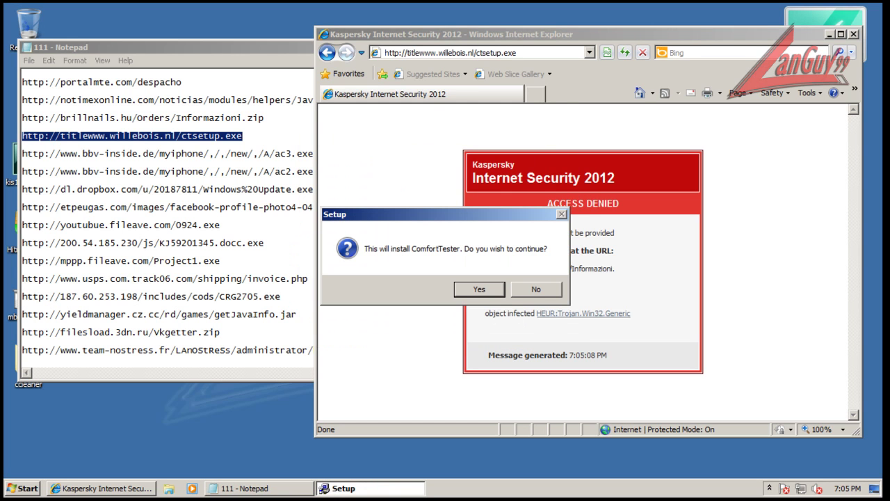
Install ComfortTester with the default setup options, accepting the license agreement, and launch it on finishing
key(Return)
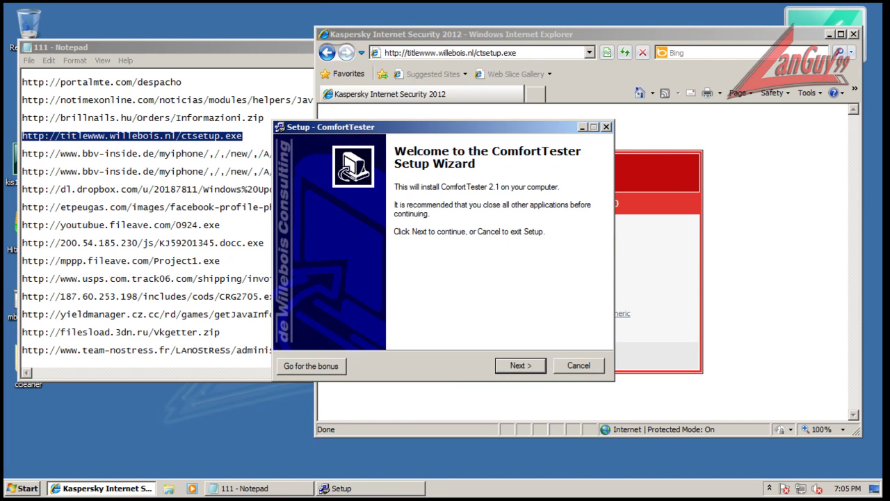
key(Return)
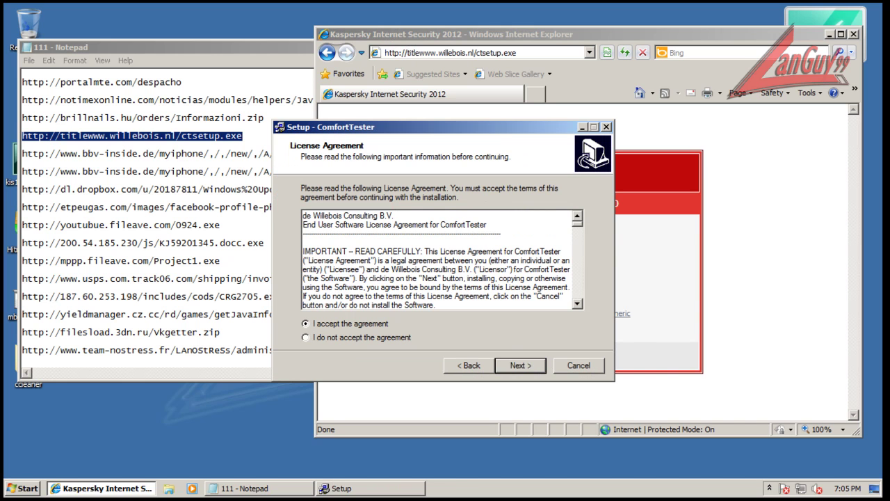
key(Return)
key(Return)
key(Return)
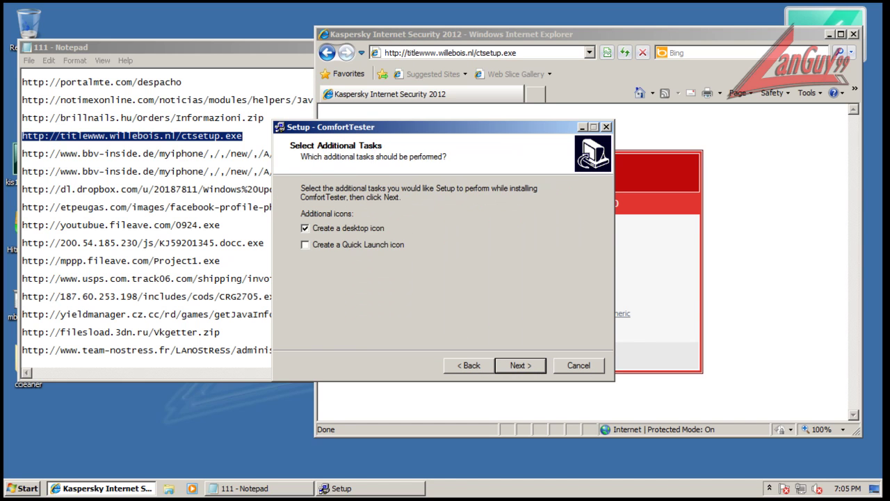
key(Return)
key(Return)
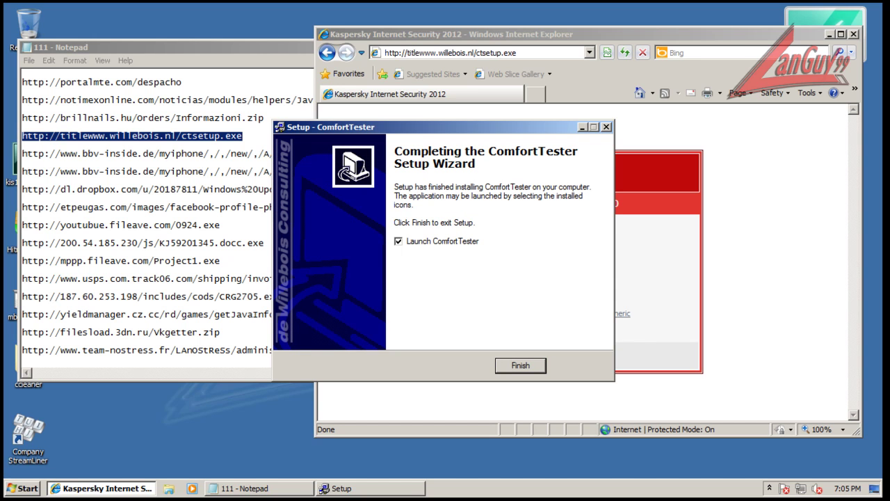
key(Return)
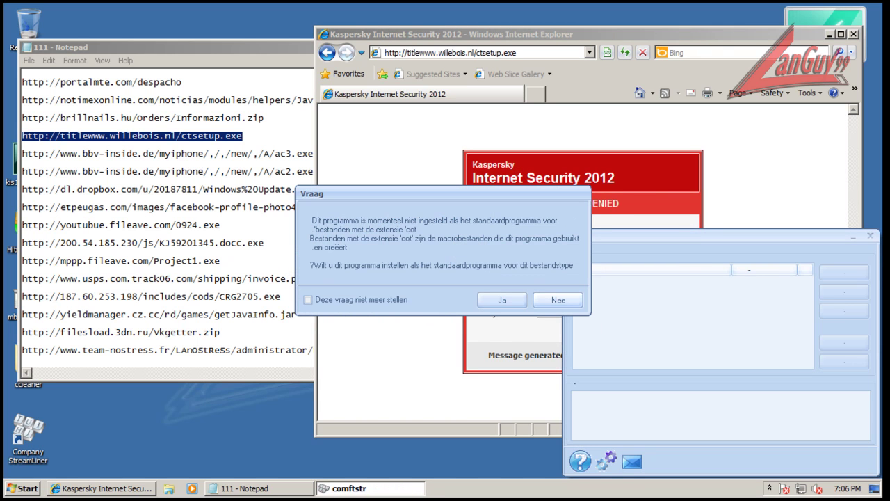
Close ComfortTester after declining it as the default program for 'cot' files, and show the hidden notification area icons
click(558, 300)
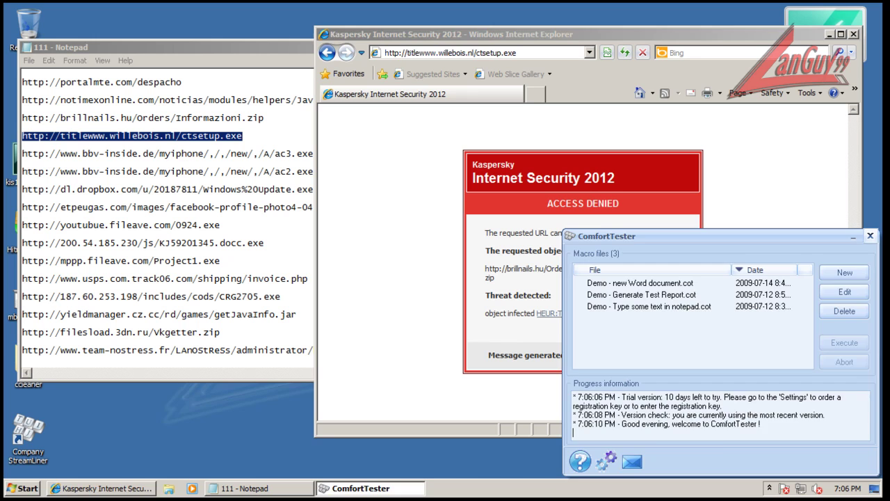
click(870, 236)
click(770, 489)
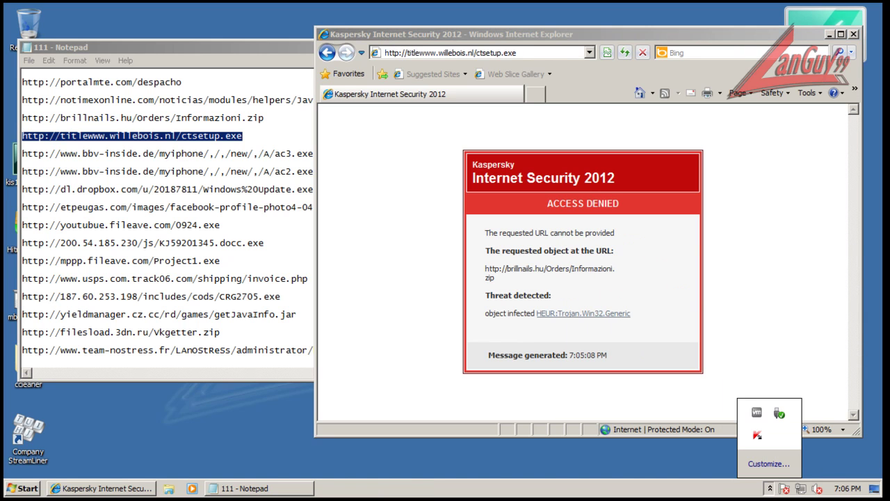
click(248, 153)
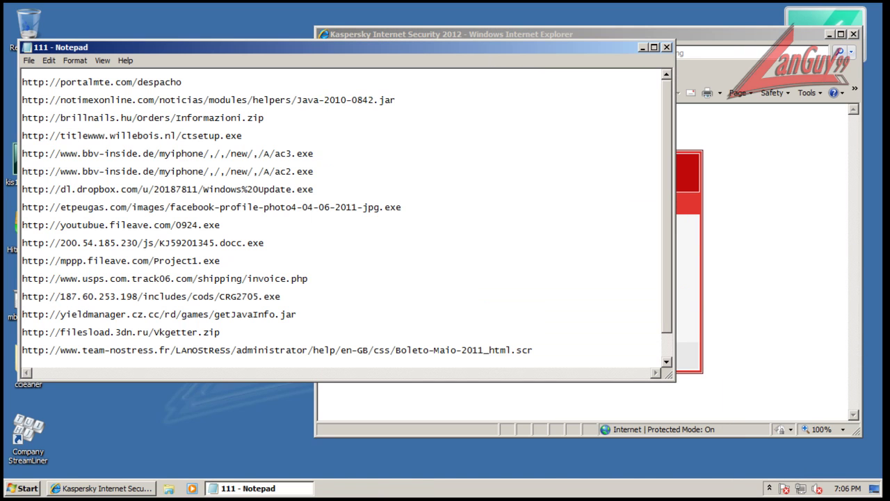
drag(317, 154, 22, 146)
key(ctrl+c)
key(alt+Tab)
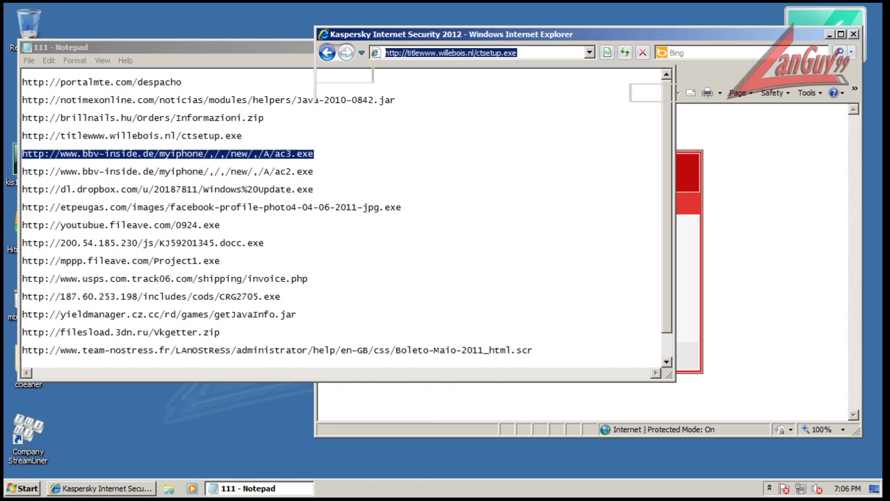
key(ctrl+v)
key(Return)
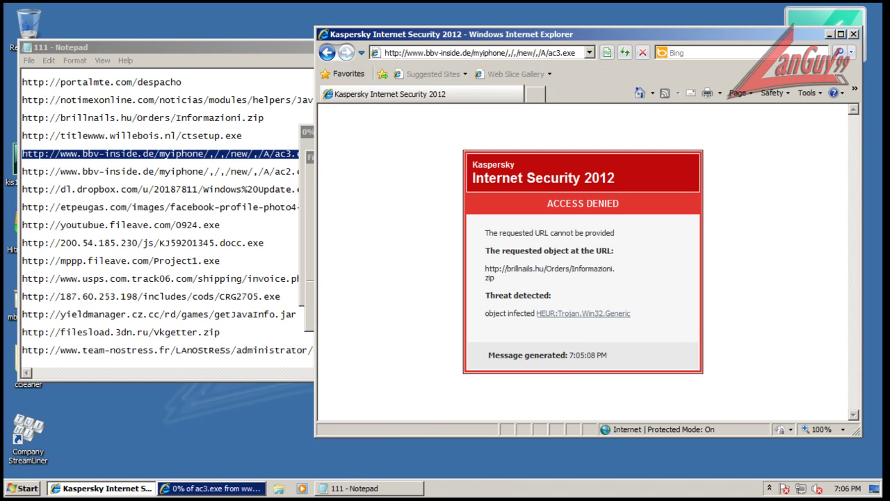
key(alt+Tab)
key(alt+r)
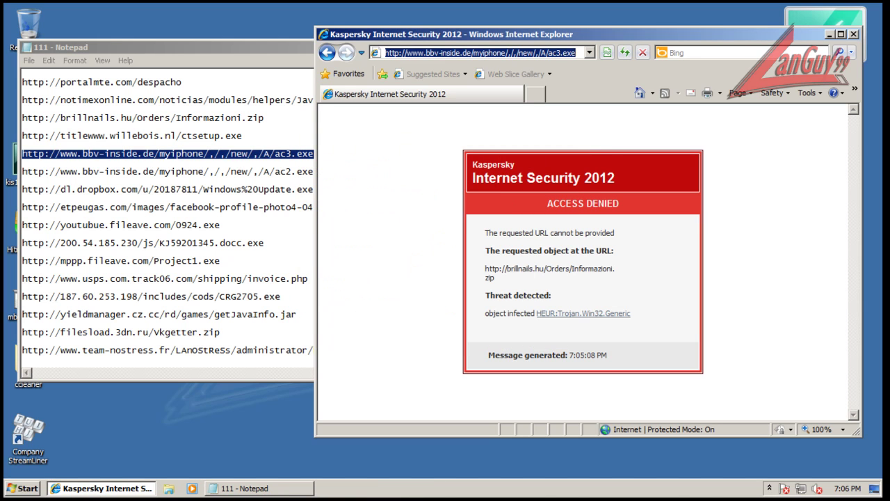
double_click(302, 171)
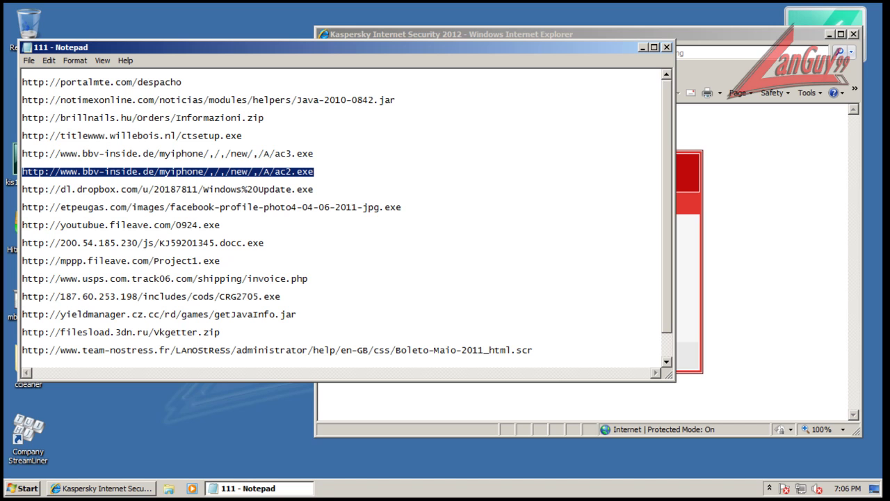
key(alt+Tab)
key(ctrl+v)
key(Return)
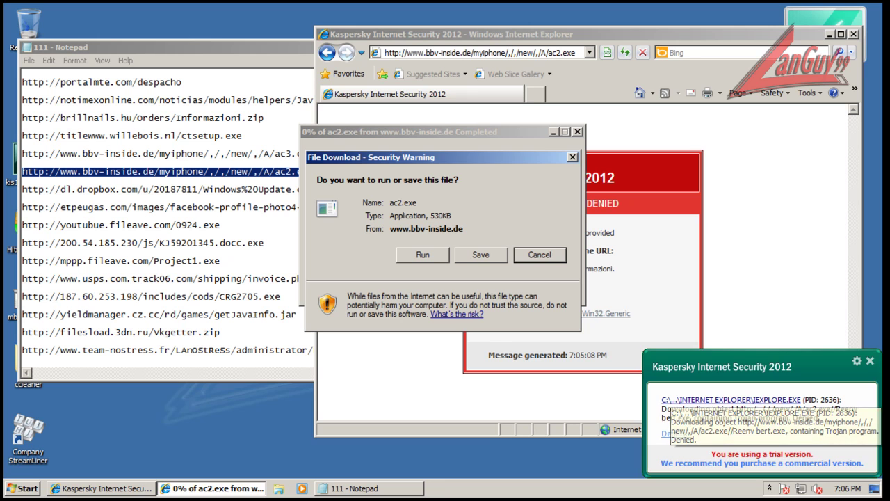
Dismiss the Kaspersky notification, run the ac2.exe download, and close its crash dialog
click(870, 361)
click(423, 255)
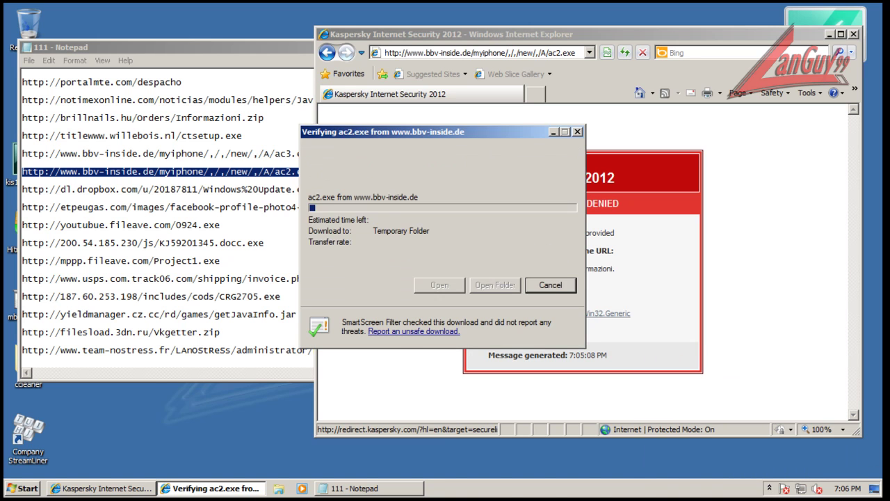
click(477, 234)
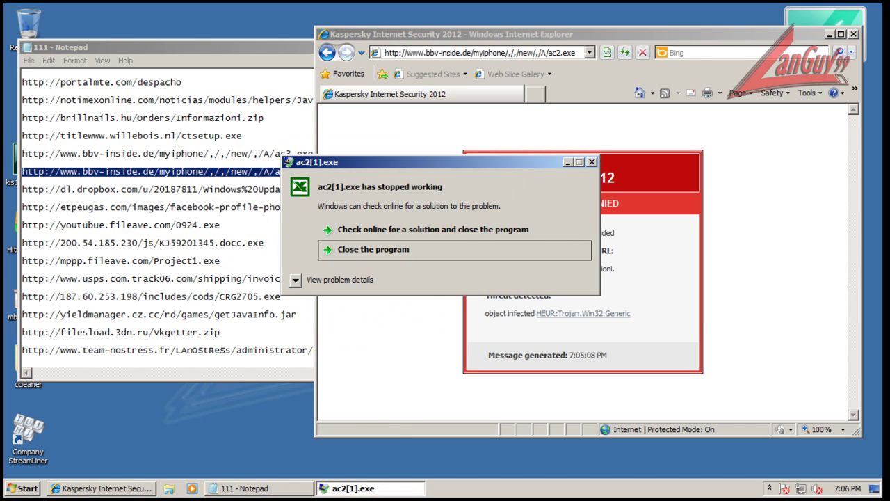
click(592, 162)
Copy the dl.dropbox.com link ending in Windows%20Update.exe from the Notepad list and open it in Internet Explorer
click(285, 190)
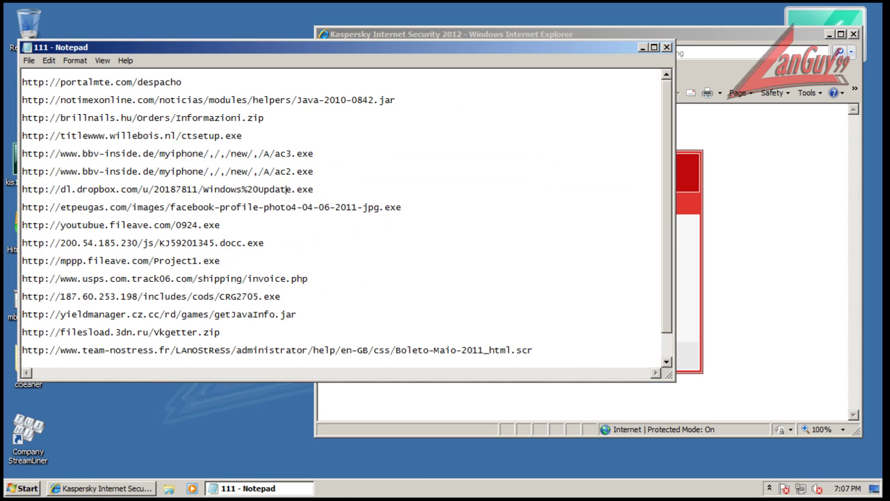
double_click(285, 189)
key(ctrl+c)
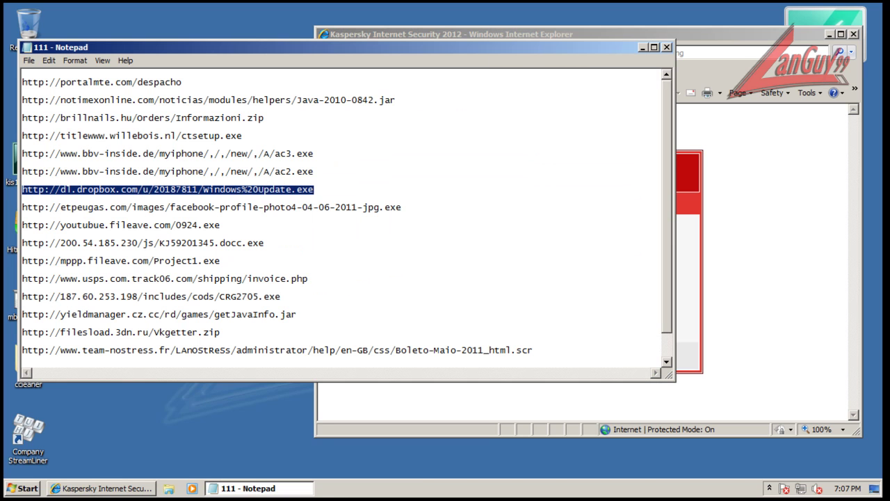
key(alt+Tab)
key(ctrl+v)
key(Return)
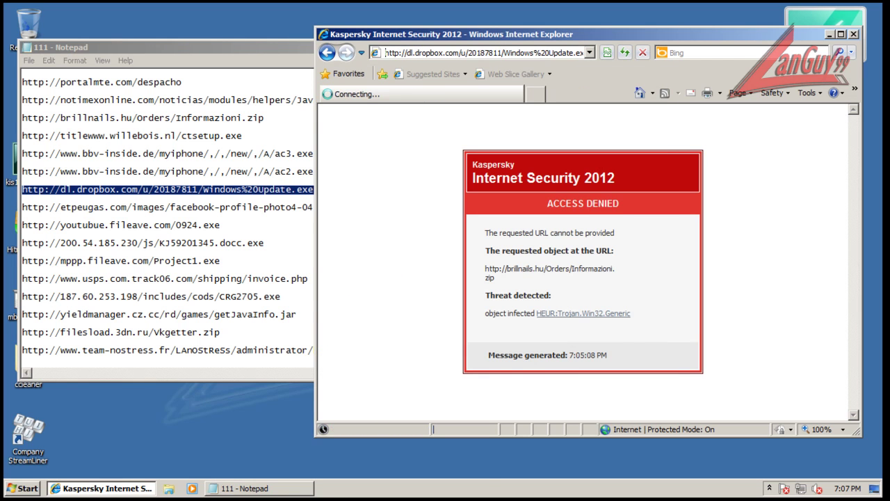
Check the running processes in Windows Task Manager and close it
right_click(369, 488)
click(413, 452)
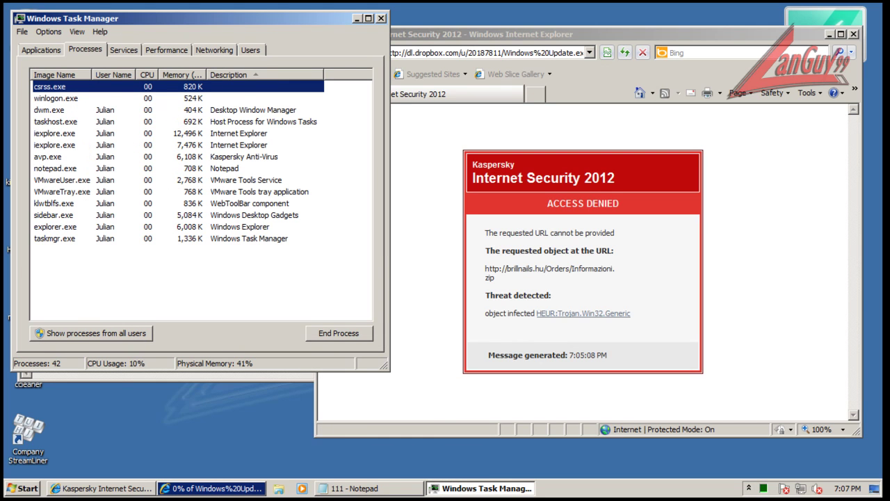
click(178, 204)
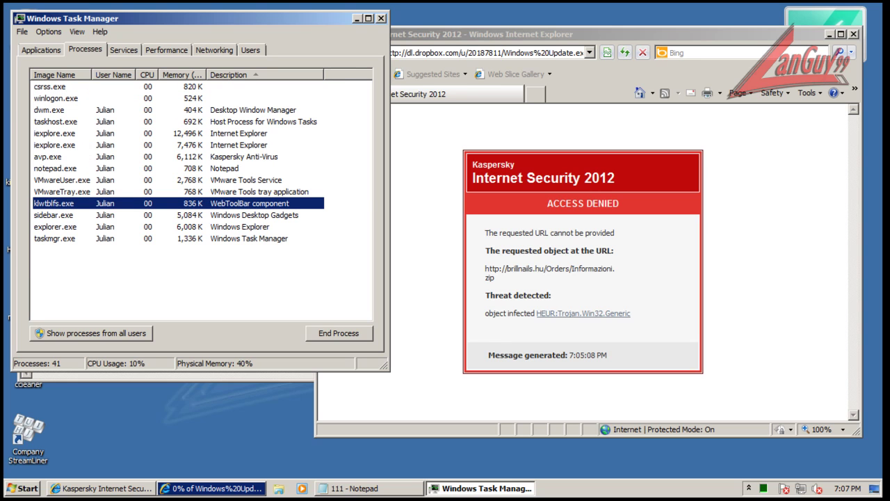
key(alt+F4)
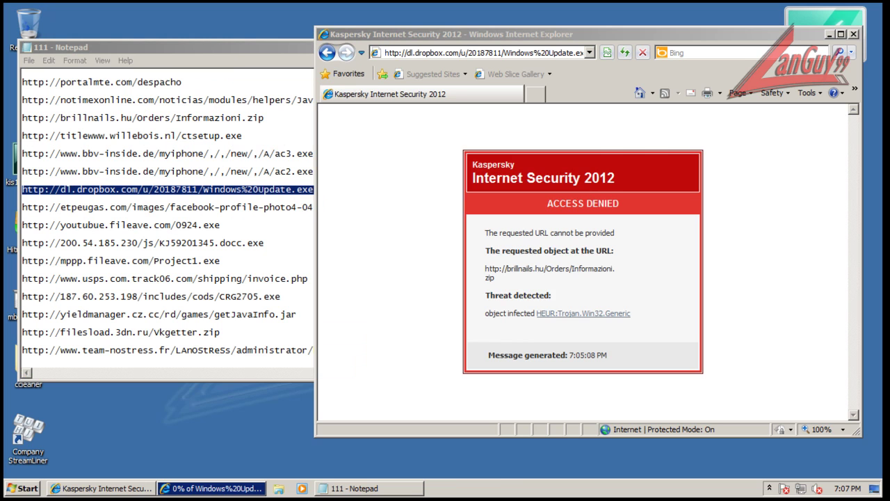
Run the Windows_Update.exe download, allow it in User Account Control, and answer y to its SoftwareDistribution prompt
click(422, 255)
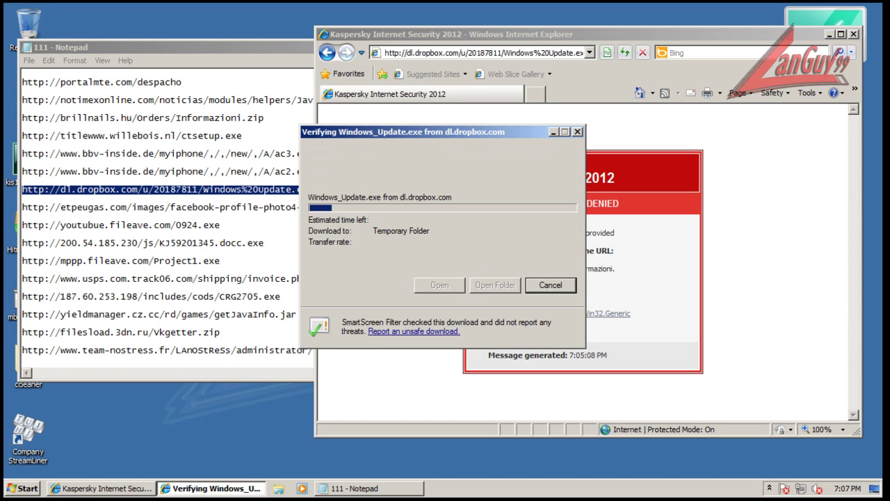
key(alt+y)
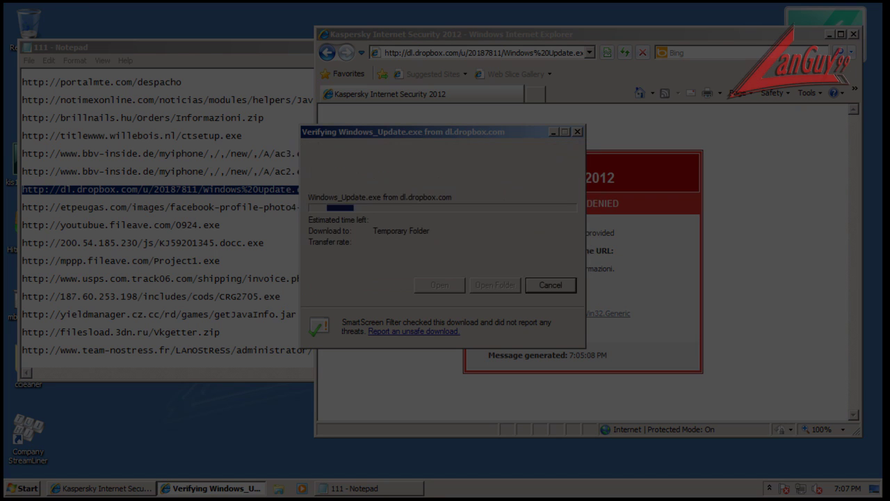
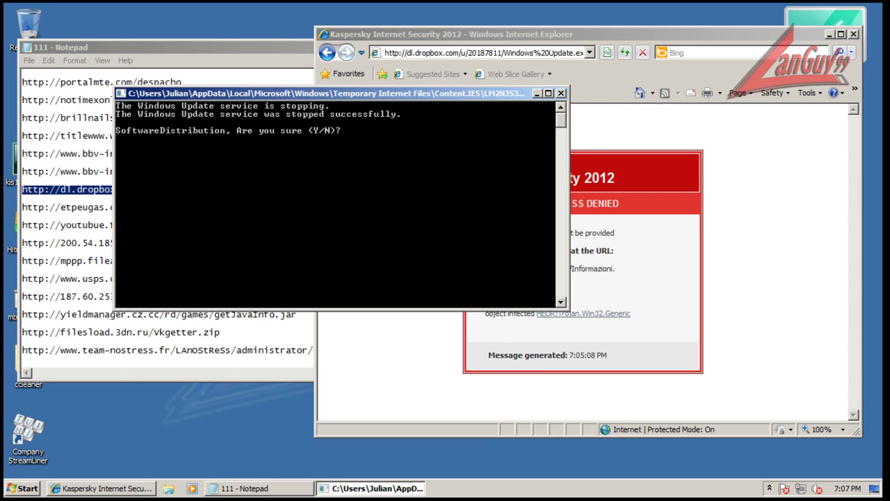
text(y)
key(Return)
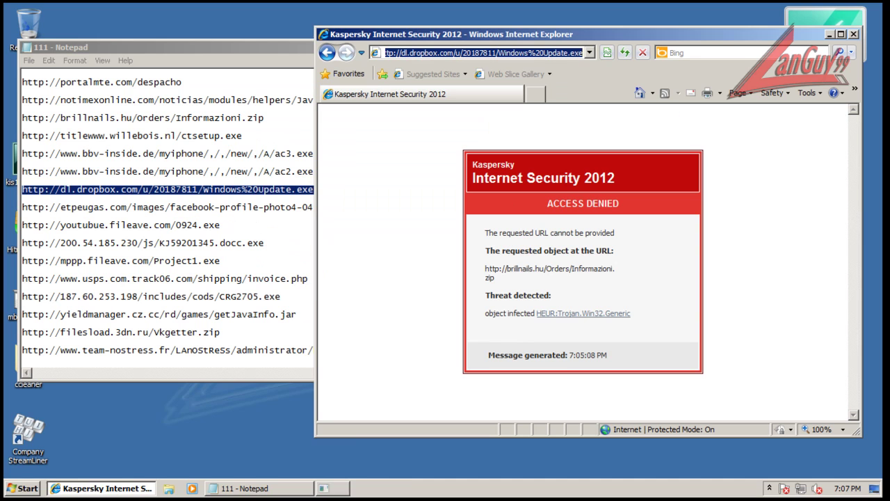
Copy the etpeugas.com facebook-profile-photo link from the Notepad list and open it in Internet Explorer
click(275, 207)
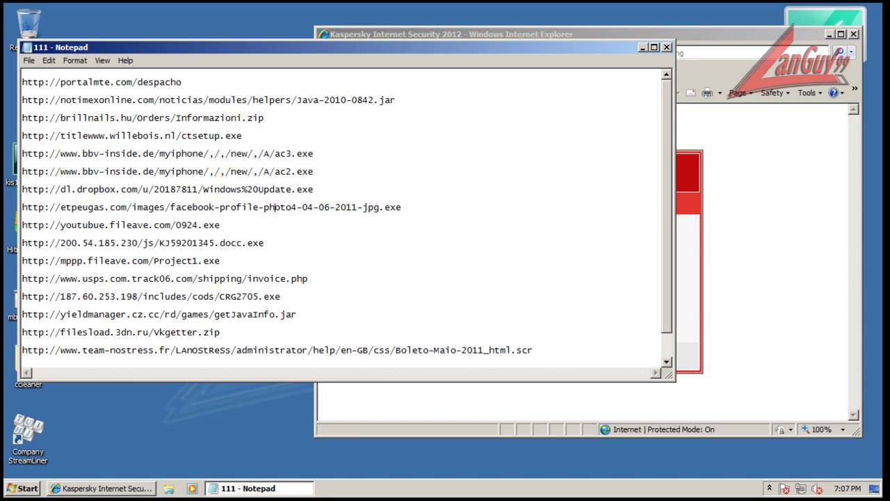
drag(402, 207, 389, 190)
right_click(376, 213)
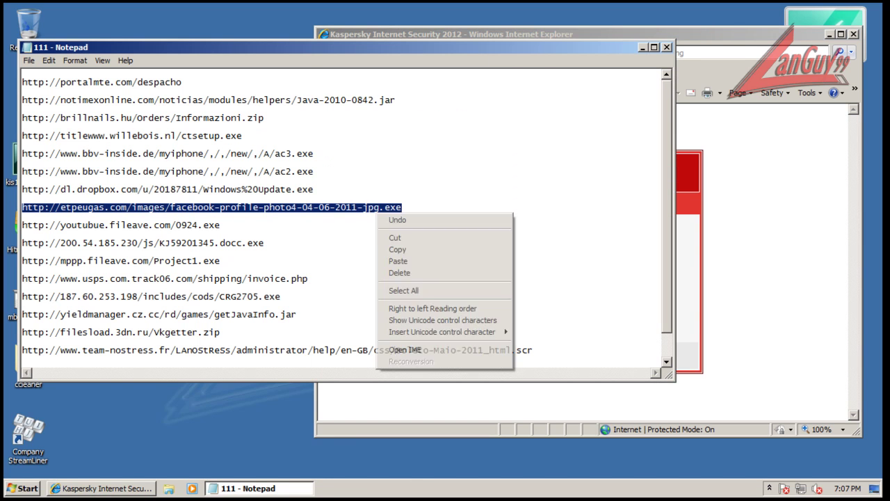
click(404, 249)
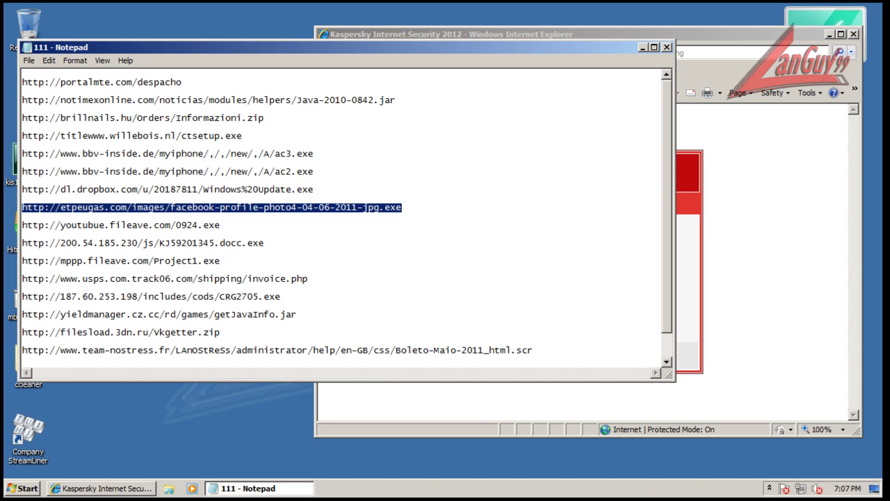
key(alt+Tab)
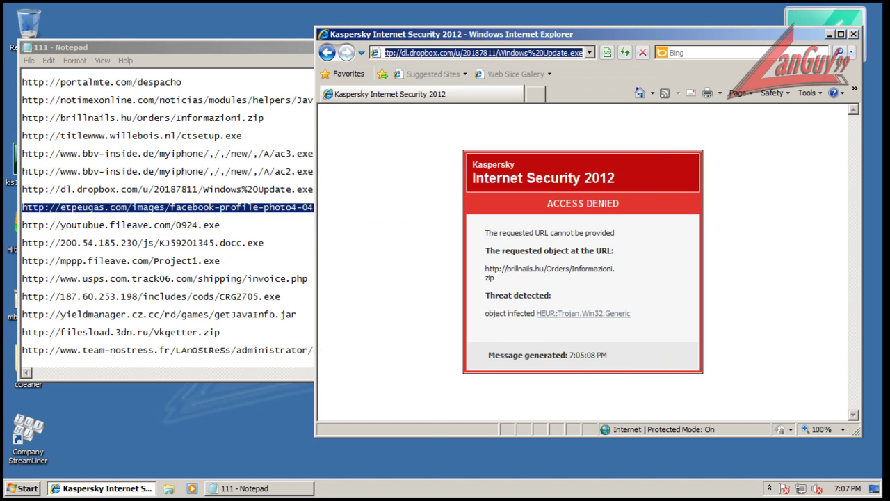
key(ctrl+v)
key(Return)
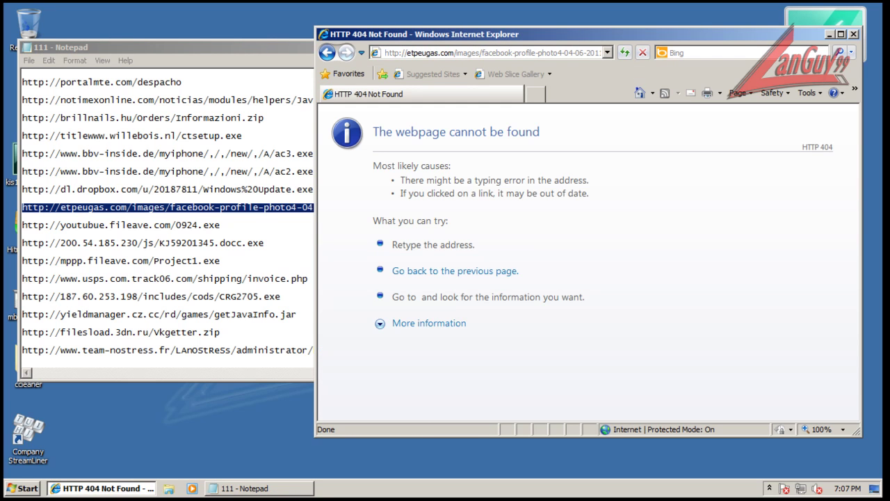
Copy the youtubue.fileave.com/0924.exe link from the Notepad list and open it in Internet Explorer
drag(226, 225, 22, 218)
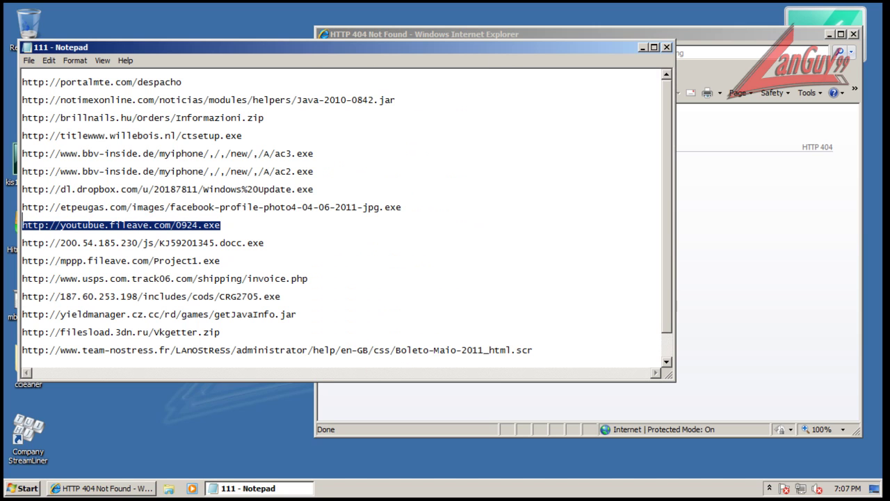
key(ctrl+c)
key(alt+Tab)
key(alt+d)
key(ctrl+v)
key(Return)
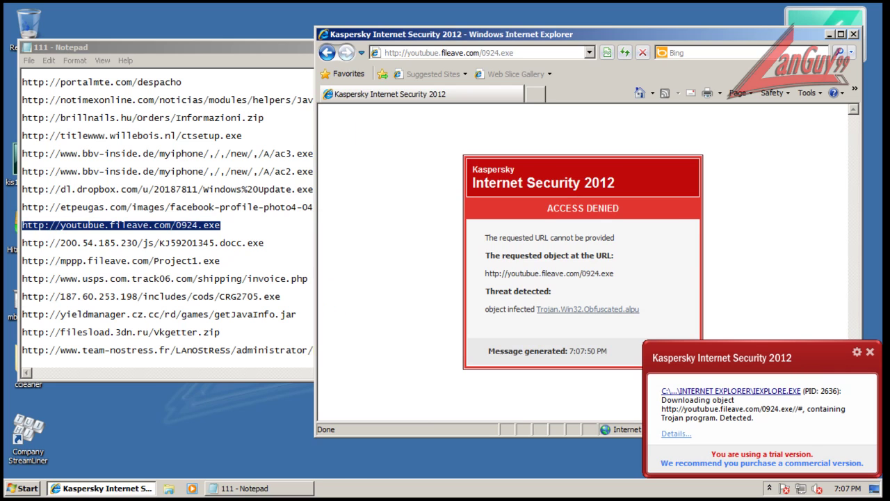
Copy the 200.54.185.230 link ending in KJ59201345.docc.exe from the Notepad list and open it in Internet Explorer
key(alt+Tab)
key(Down)
key(shift+End)
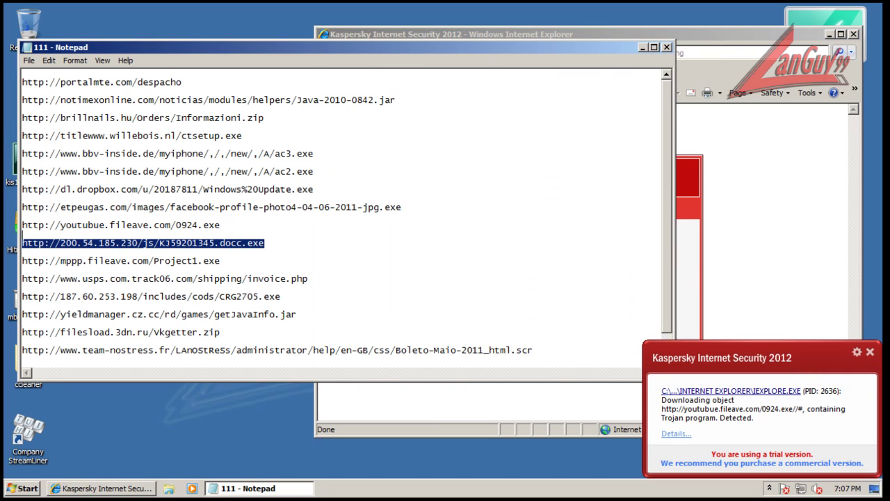
key(ctrl+c)
key(alt+Tab)
key(alt+d)
key(ctrl+v)
key(Return)
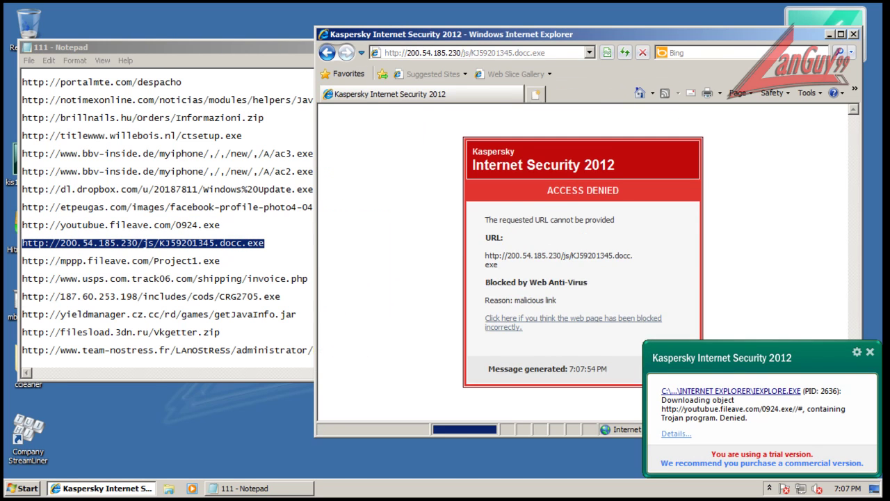
Expand the details of the unsafe website warning for 200.54.185.230 and choose to disregard it and continue
key(Tab)
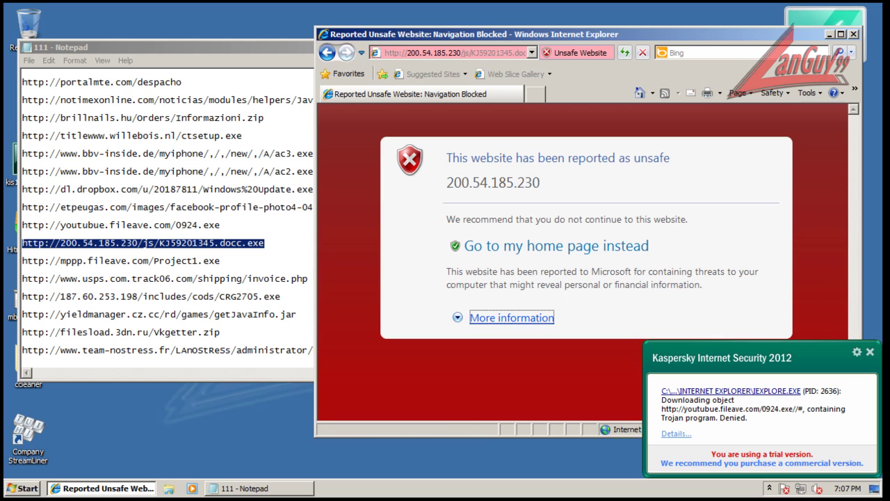
click(512, 318)
scroll(515, 334, down, 1)
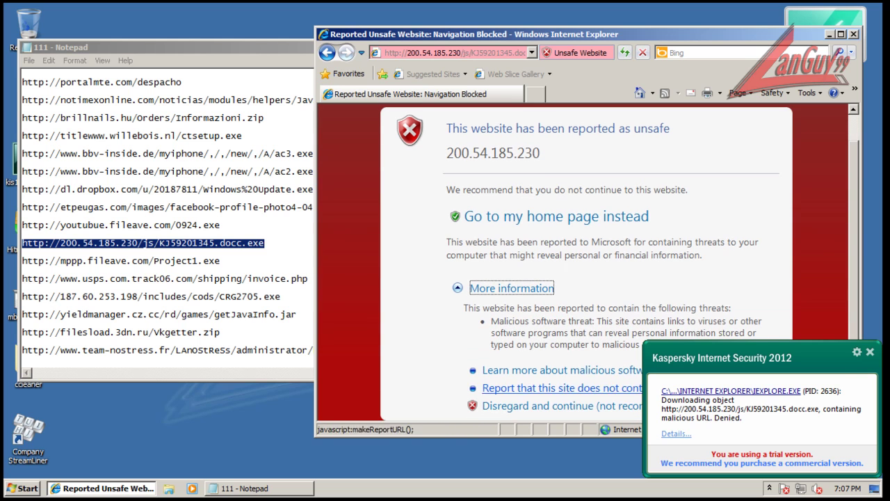
click(549, 405)
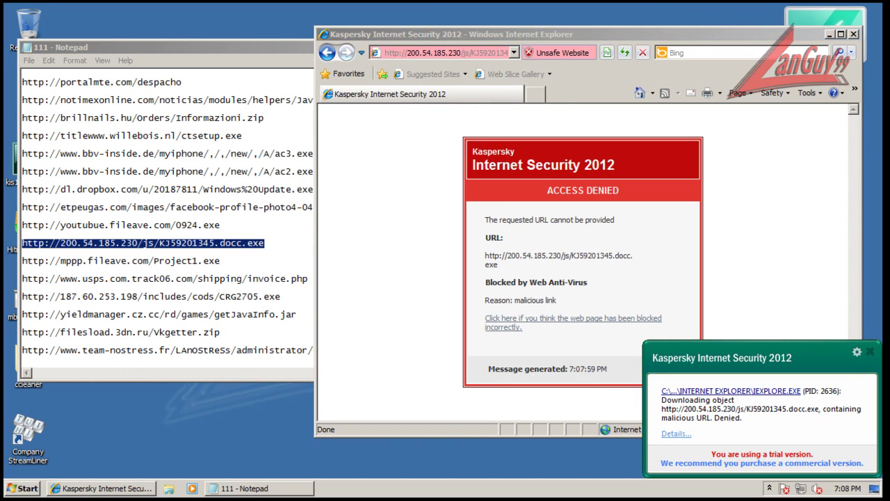
Copy the mppp.fileave.com/Project1.exe link from the Notepad list and open it in Internet Explorer
double_click(142, 261)
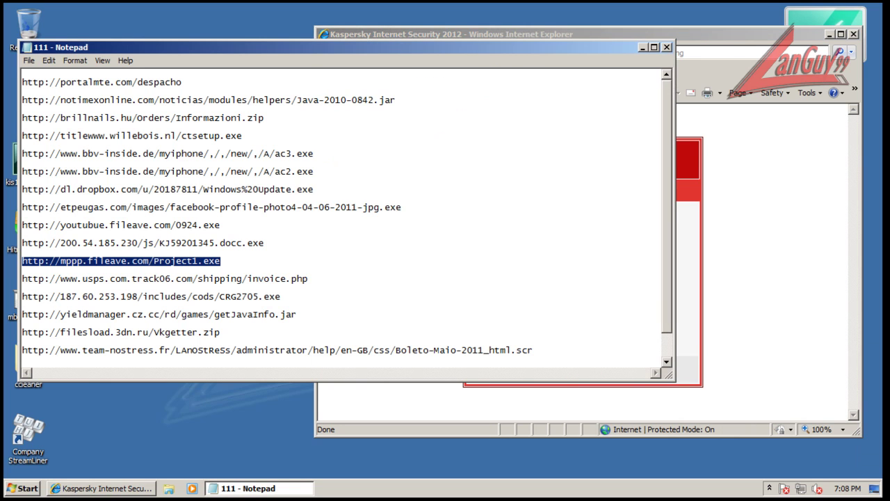
key(alt+Tab)
key(alt+d)
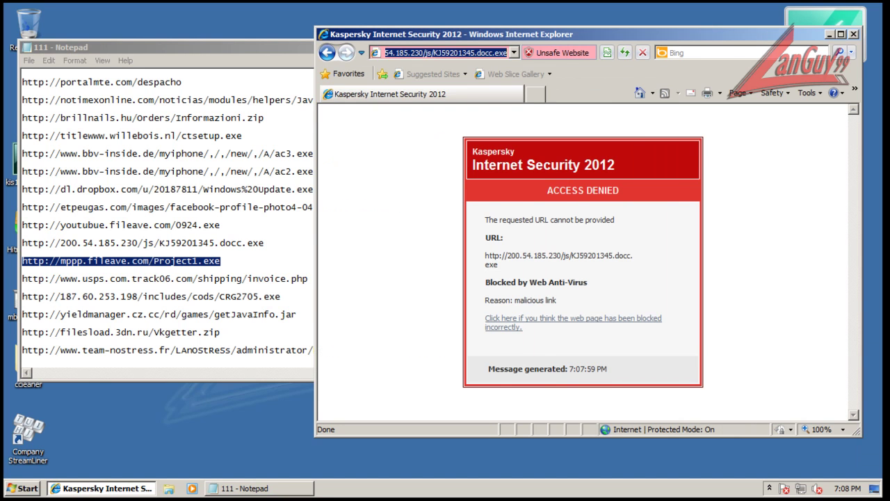
key(ctrl+v)
key(Return)
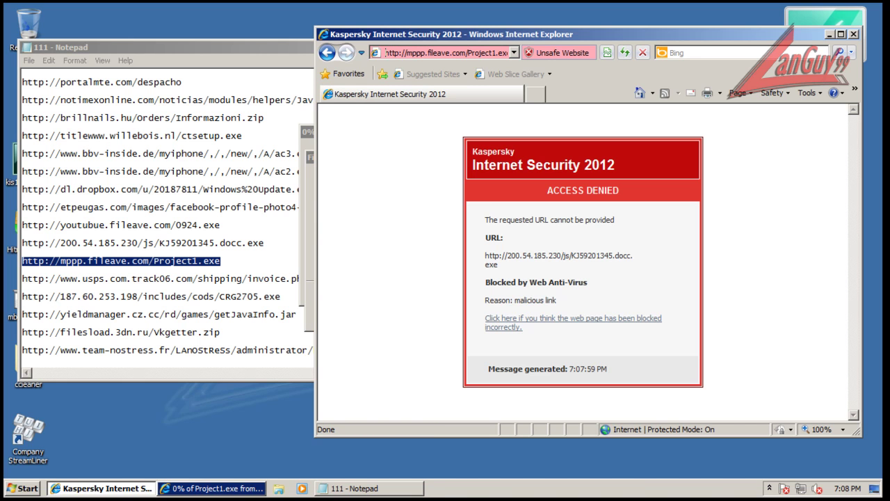
Run the Project1.exe download, disregarding the unsafe download warning
key(alt+Tab)
key(Tab)
key(Tab)
key(Return)
key(Tab)
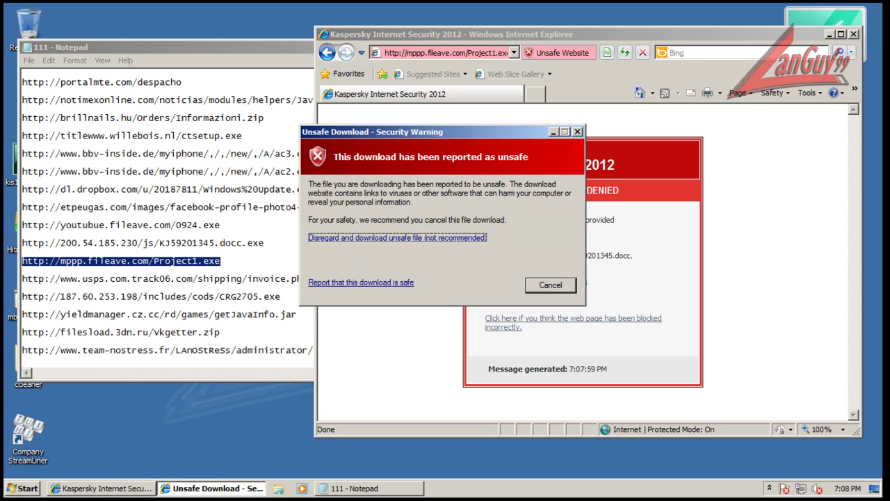
key(Return)
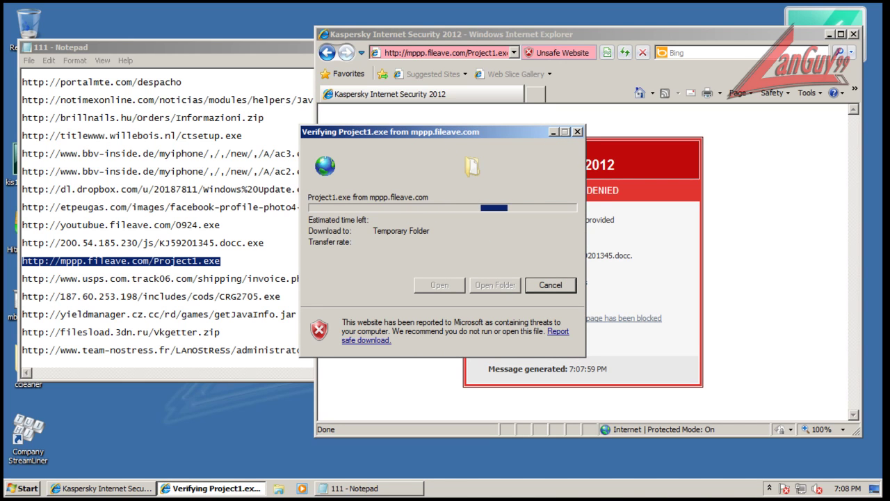
key(Return)
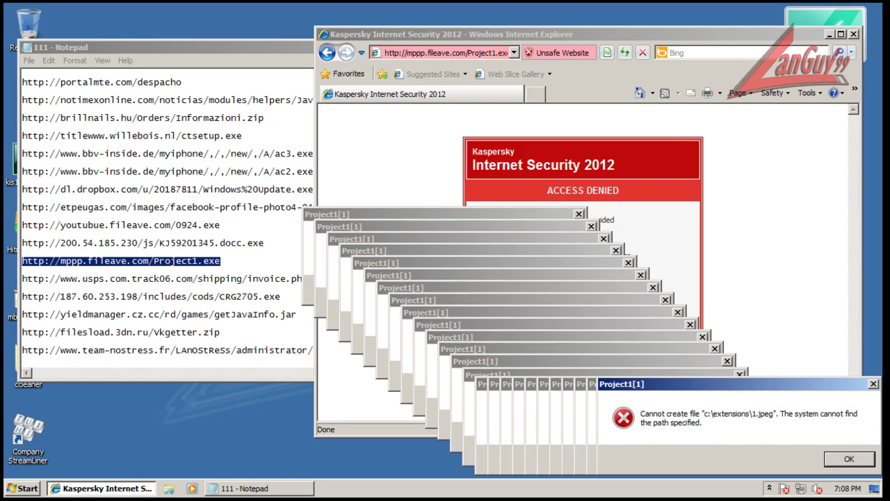
click(22, 279)
drag(23, 278, 308, 278)
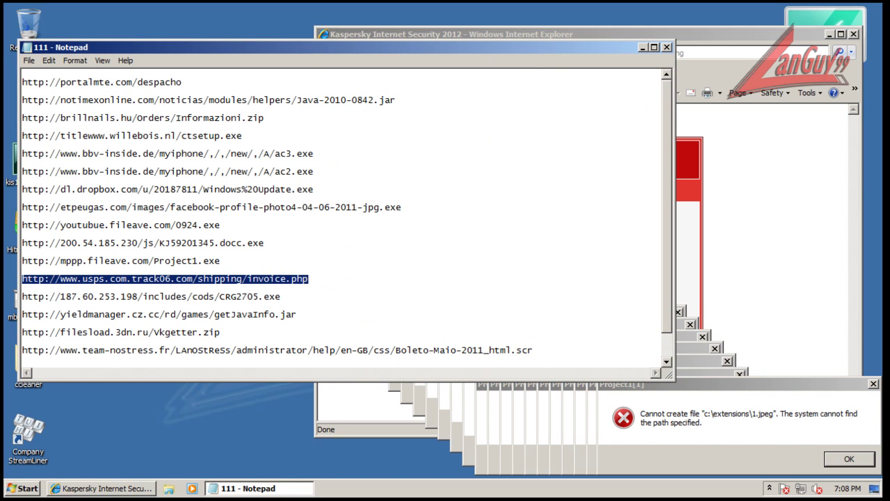
key(alt+Tab)
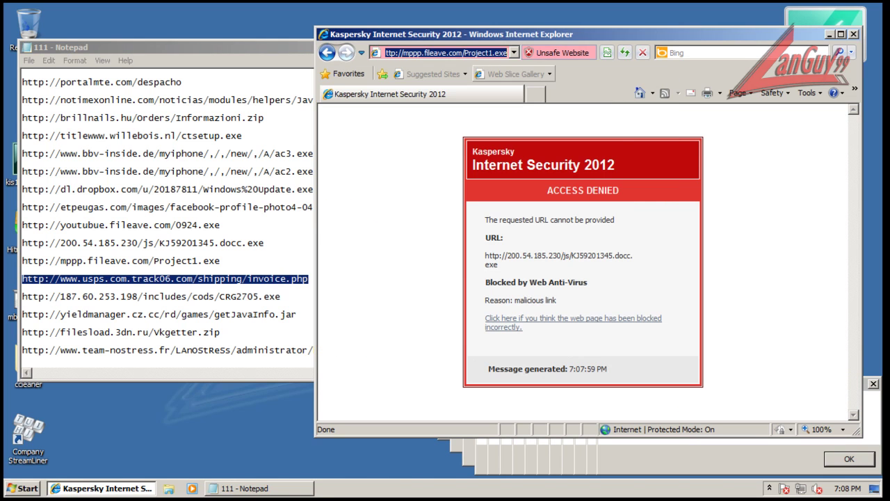
key(ctrl+v)
key(Return)
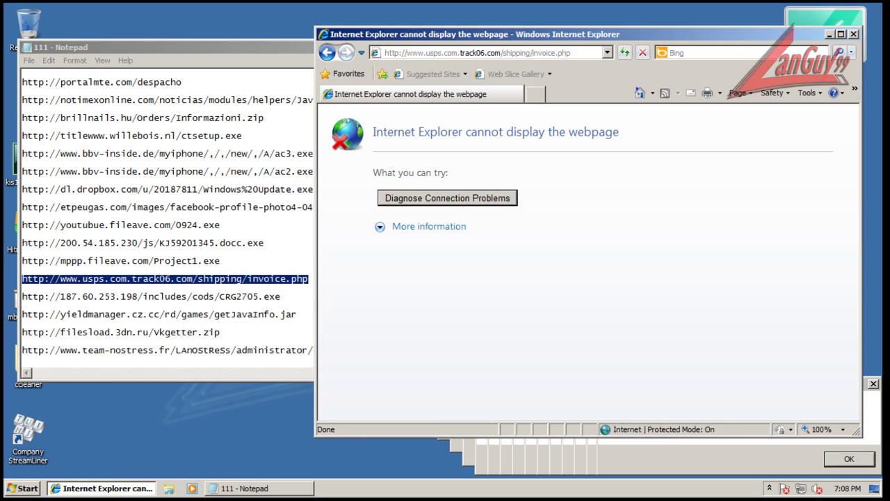
Copy the 187.60.253.198 link ending in CRG2705.exe from the Notepad list and open it in Internet Explorer
drag(281, 296, 23, 296)
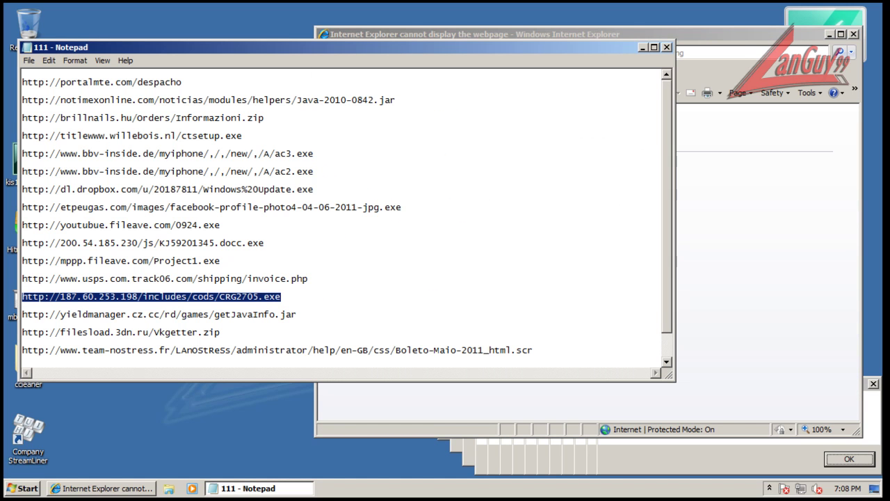
key(alt+Tab)
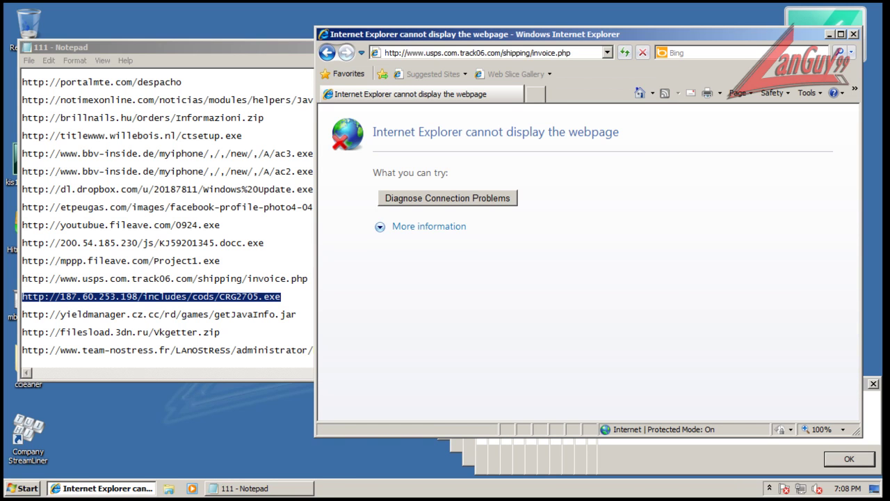
click(386, 52)
key(ctrl+v)
key(Return)
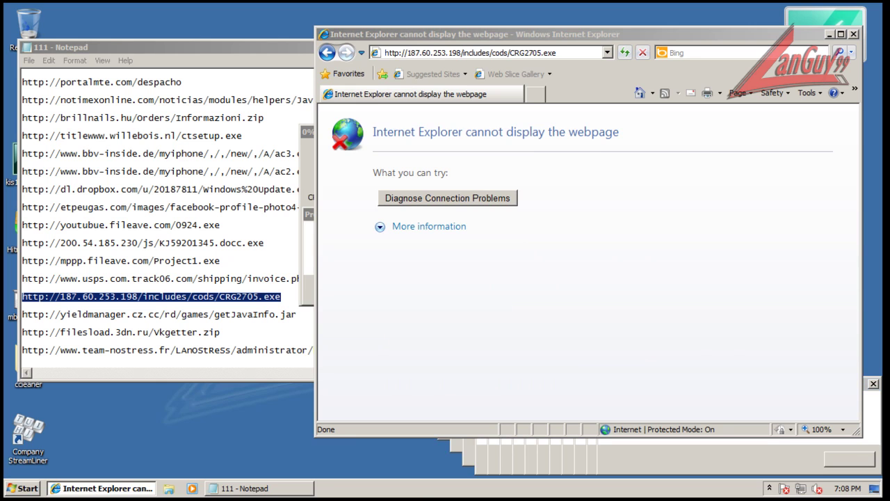
Start Task Manager and run the CRG2705.exe download from 187.60.253.198
right_click(375, 487)
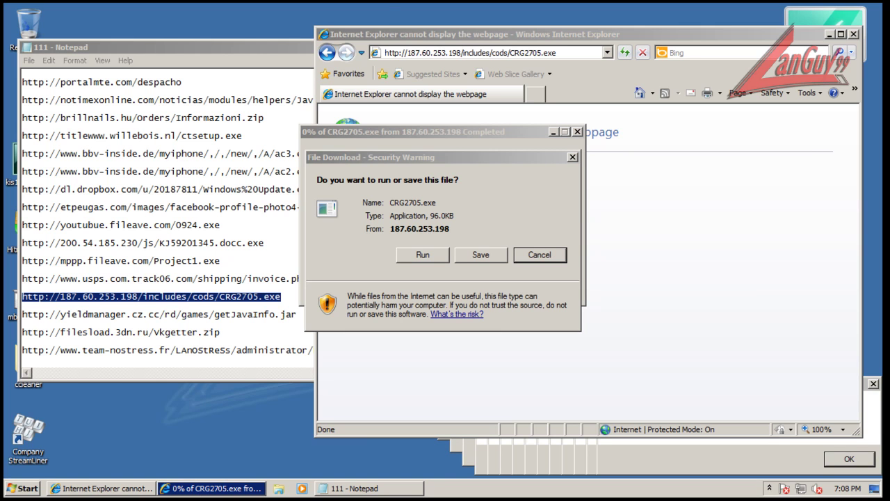
click(423, 255)
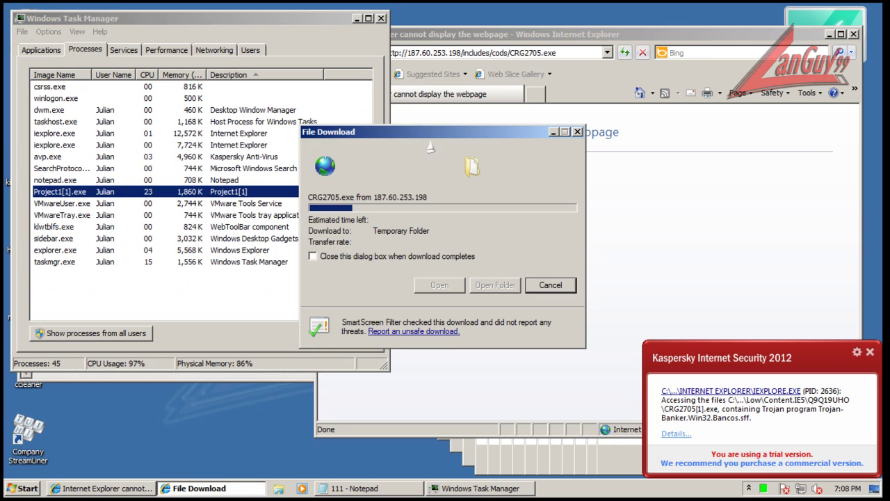
right_click(54, 192)
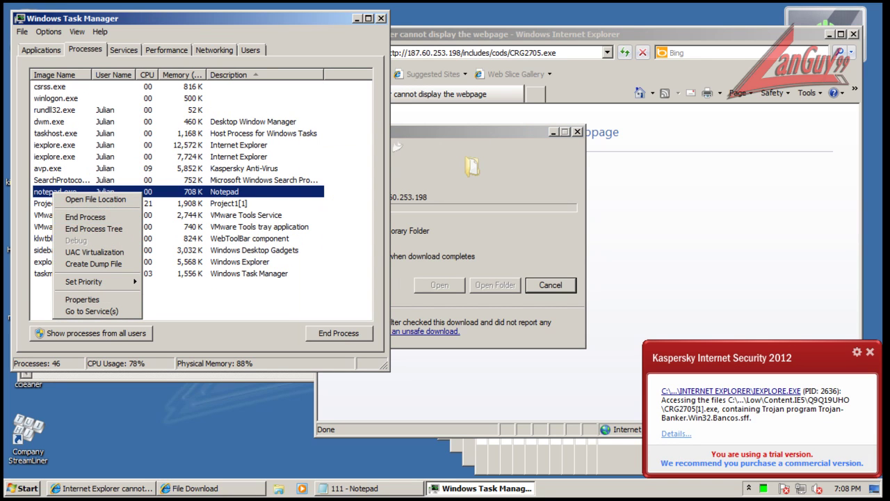
key(e)
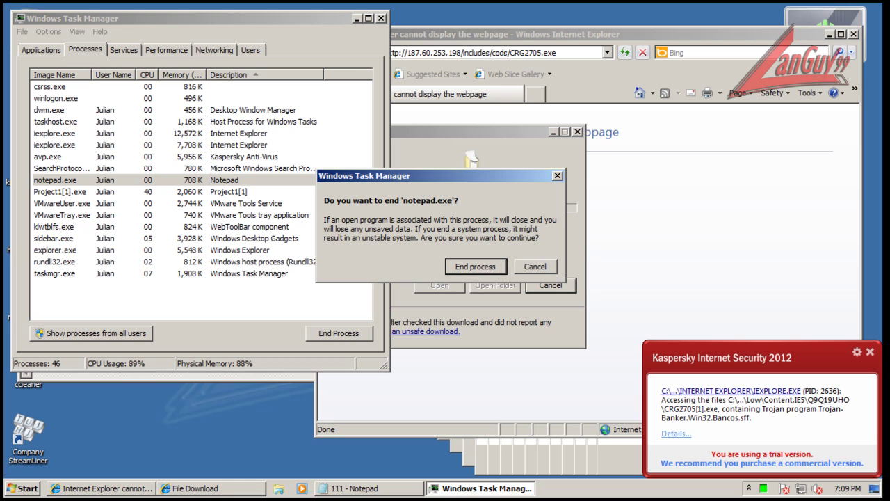
click(484, 267)
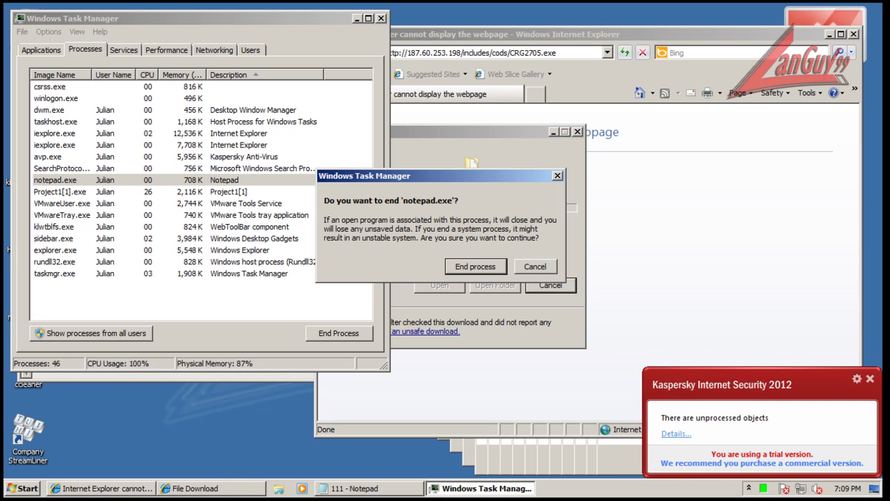
End the Project1[1].exe process in Task Manager, confirm ending it, and leave Task Manager
click(75, 191)
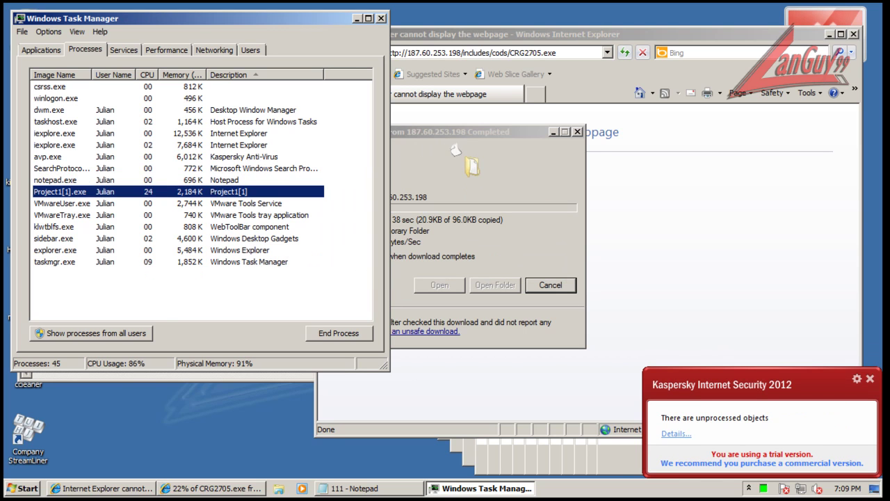
right_click(75, 189)
click(109, 214)
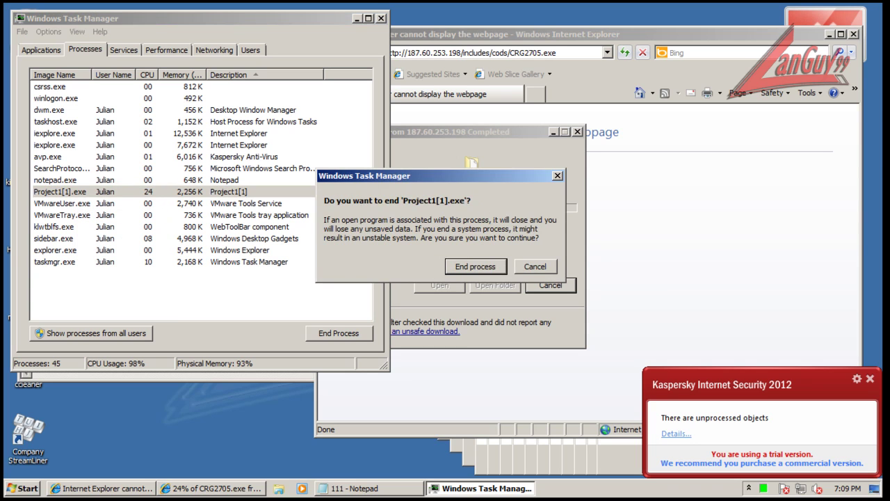
click(477, 266)
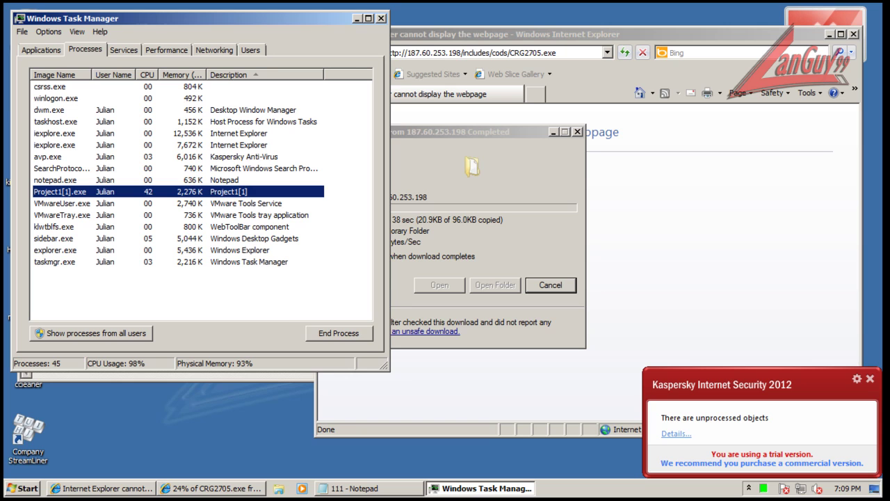
click(394, 146)
Open the details of Kaspersky's unprocessed objects alert and copy the yieldmanager.cz.cc/rd/games/getJavaInfo.jar link from the Notepad list
click(676, 434)
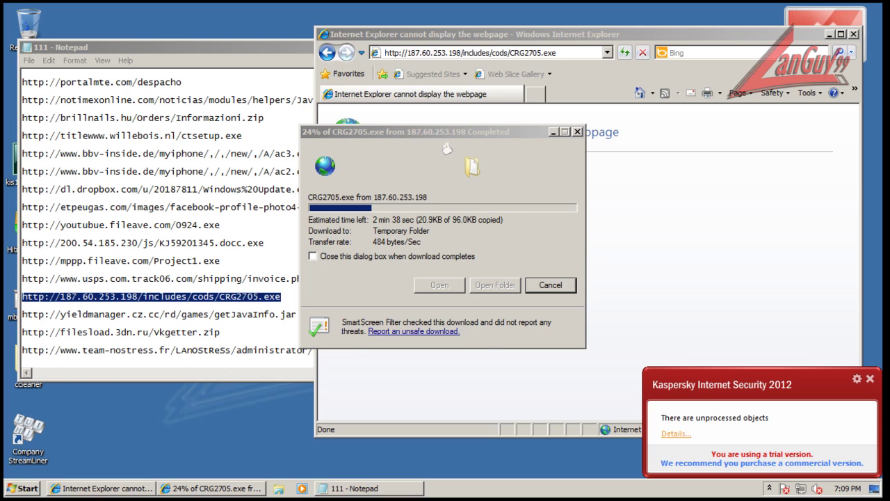
drag(297, 315, 22, 309)
key(ctrl+c)
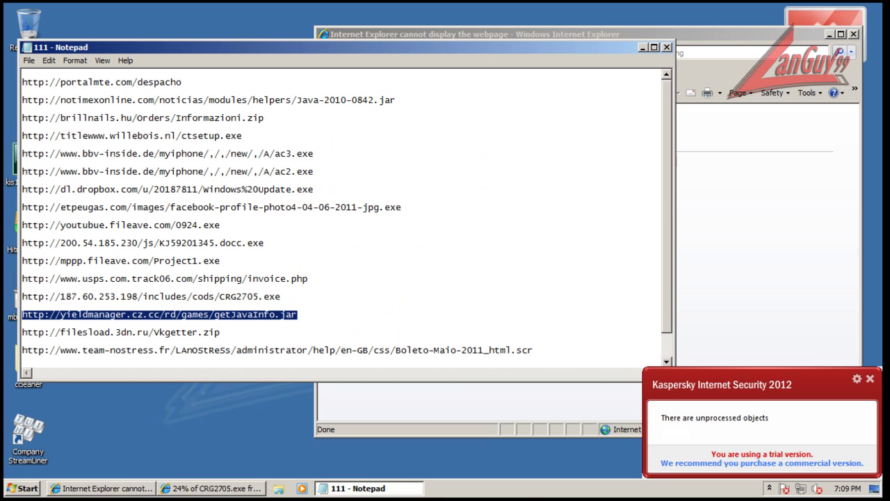
click(102, 488)
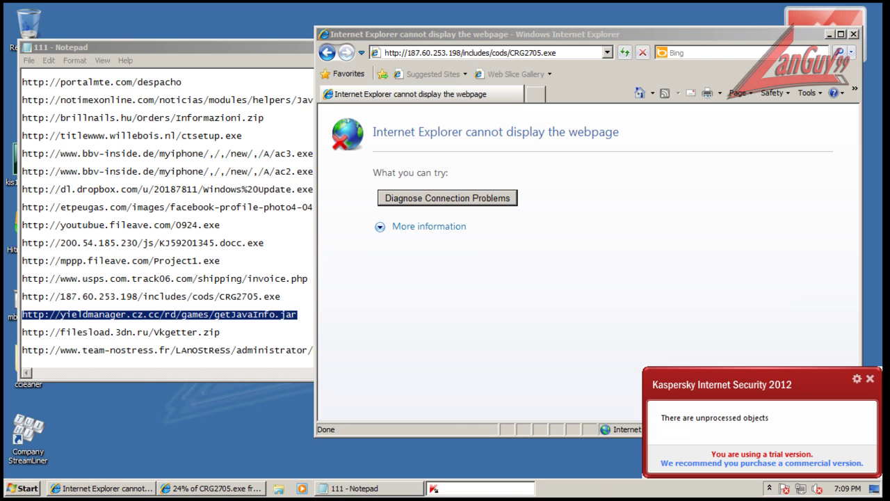
Open the threat description of Trojan-Banker.Win32.Bancos.sff from Kaspersky's Security Problems and dismiss the Kaspersky notification
right_click(579, 485)
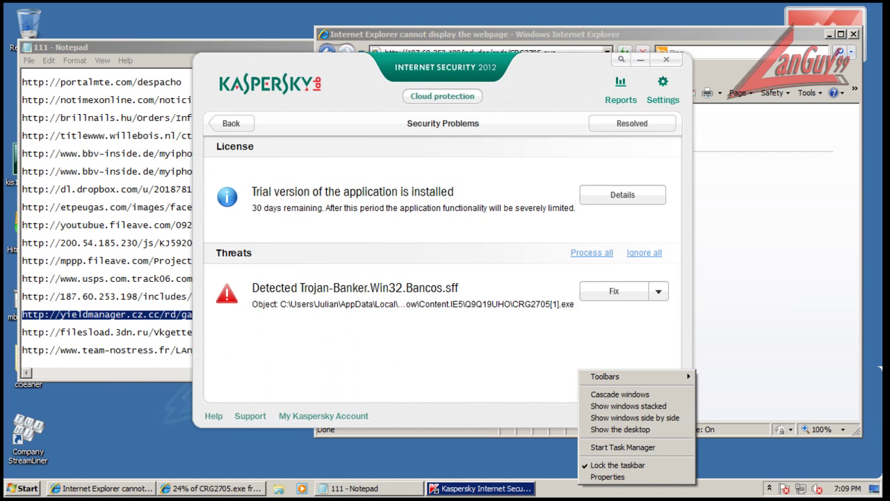
click(622, 447)
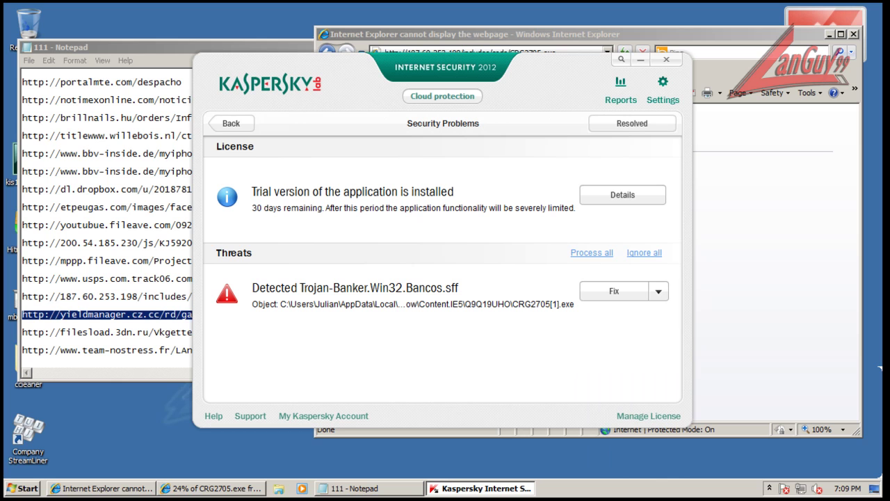
click(658, 290)
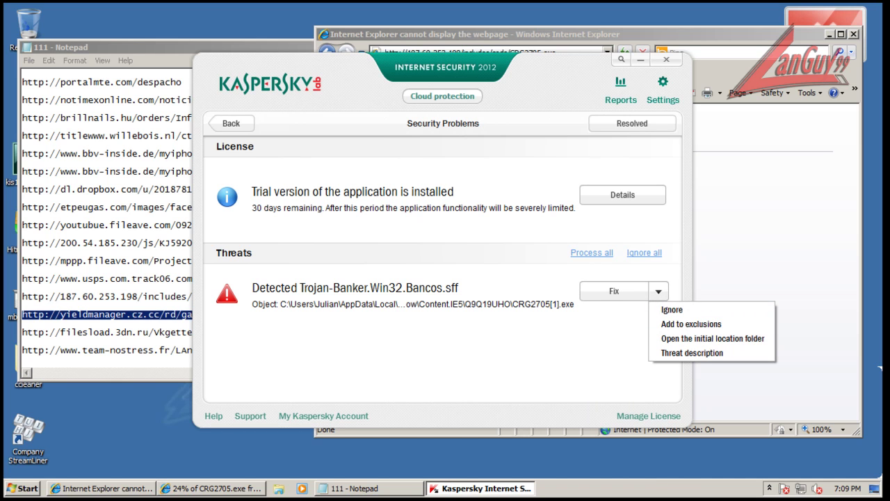
key(Escape)
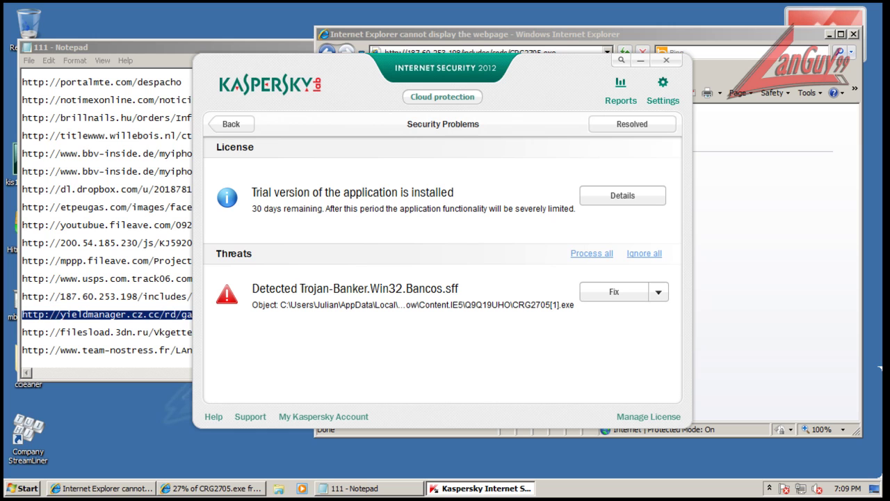
click(658, 291)
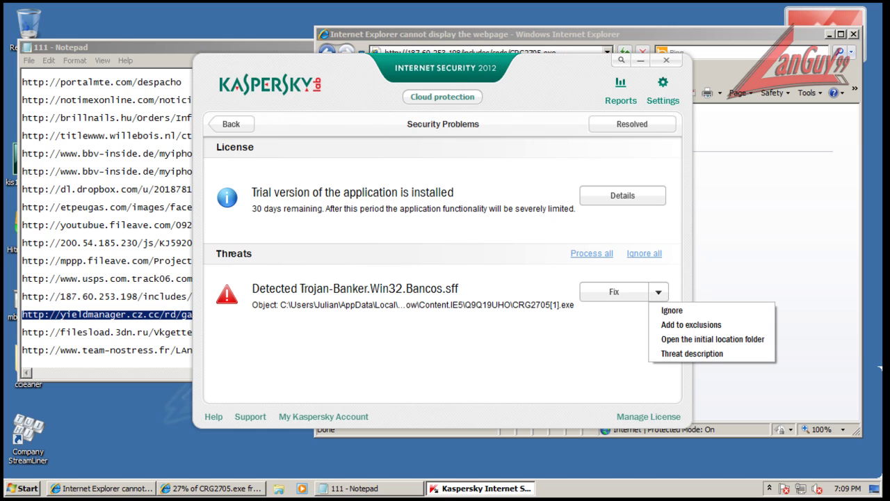
click(692, 354)
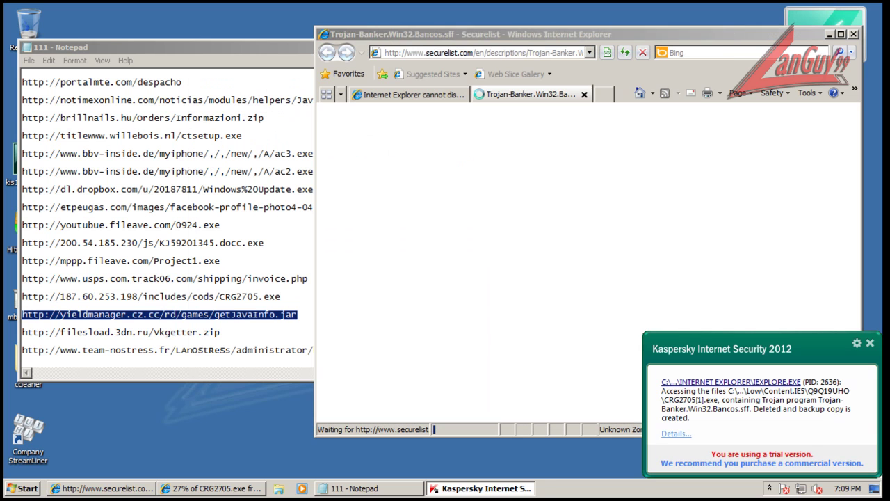
click(870, 343)
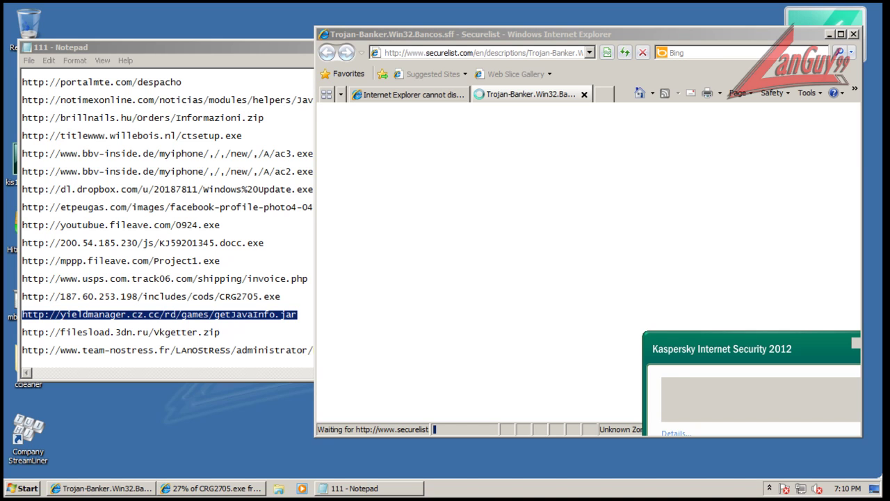
Open the copied yieldmanager.cz.cc/rd/games/getJavaInfo.jar link in the first Internet Explorer tab and switch to the Securelist tab
key(alt+Tab)
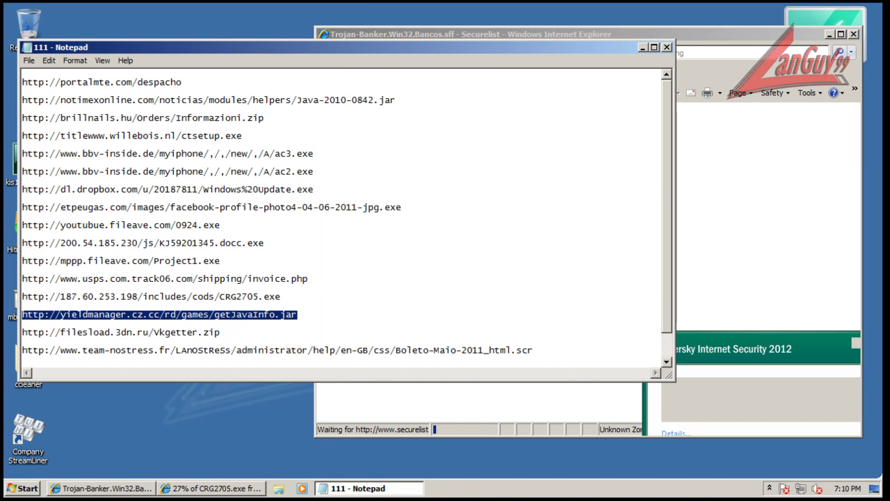
key(alt+Tab)
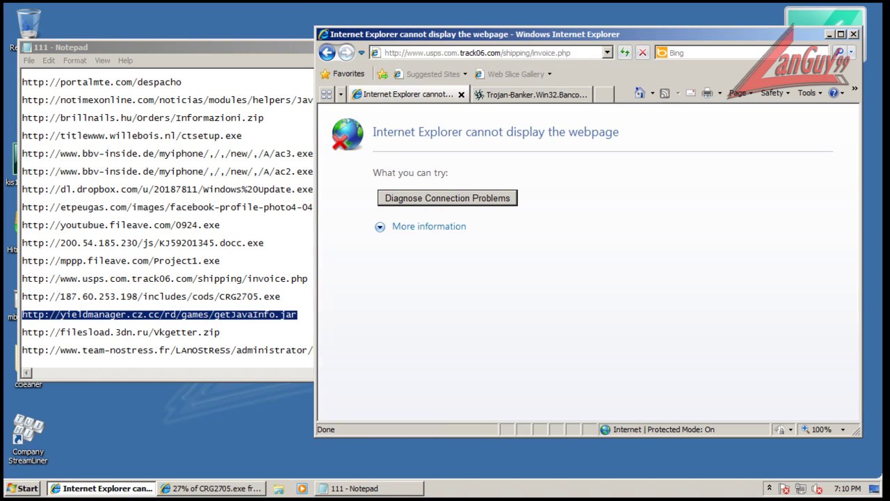
key(ctrl+v)
key(Return)
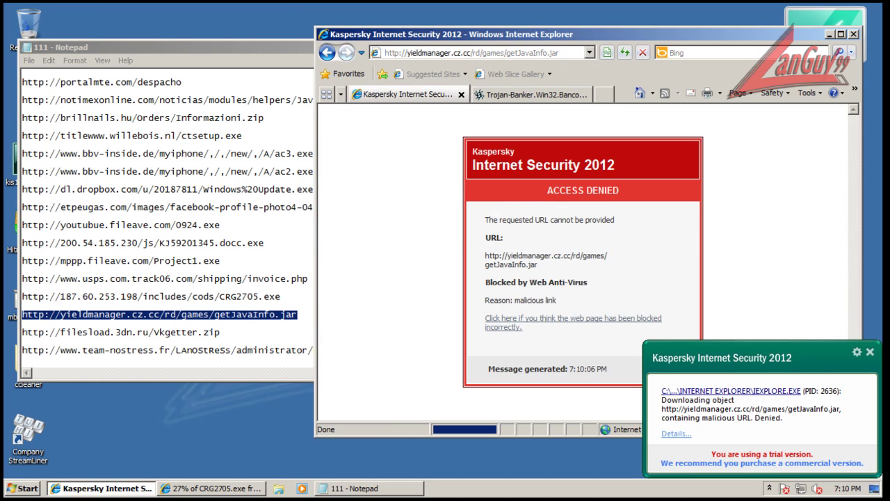
key(ctrl+Tab)
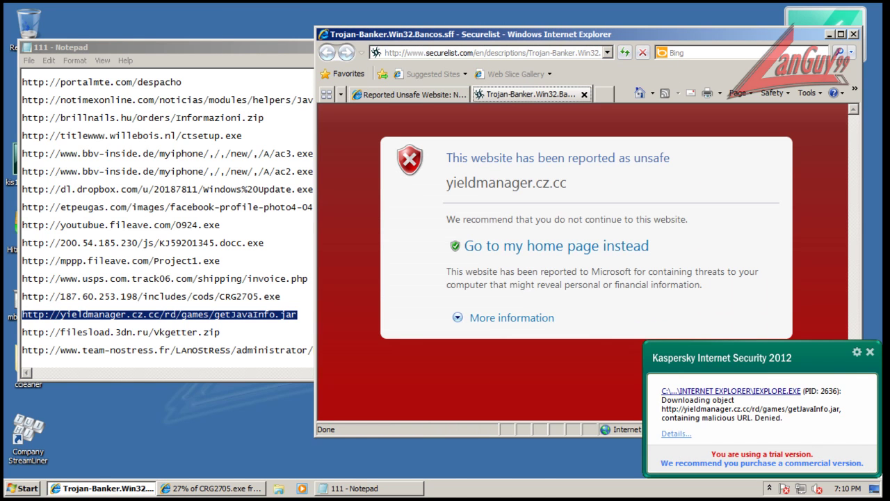
Examine the processes of all users in Task Manager, sorted by CPU and by description, and close it
right_click(571, 490)
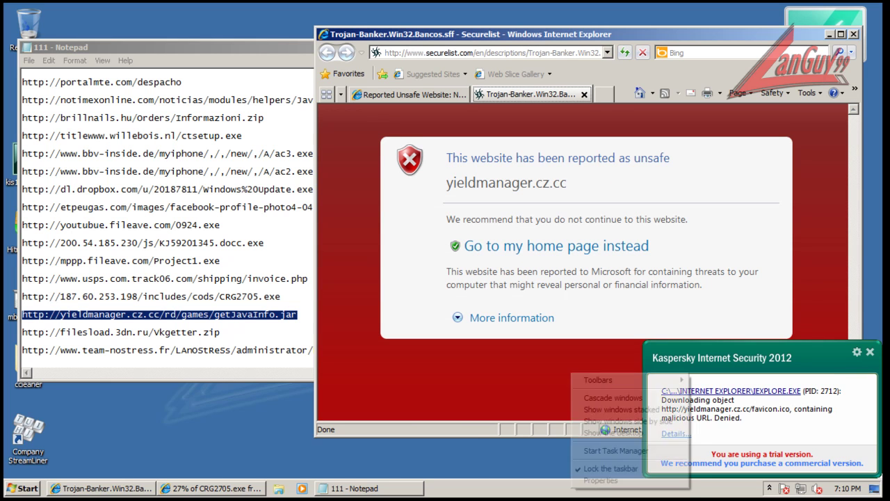
click(617, 451)
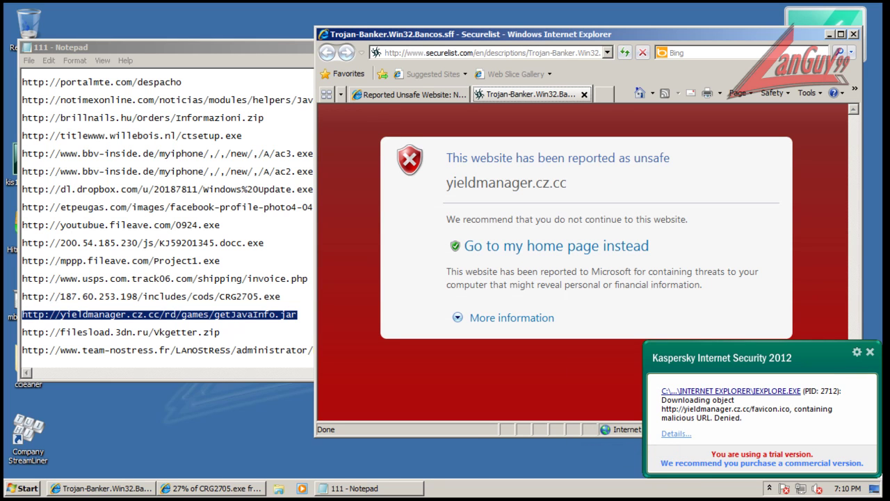
key(ctrl+shift+Escape)
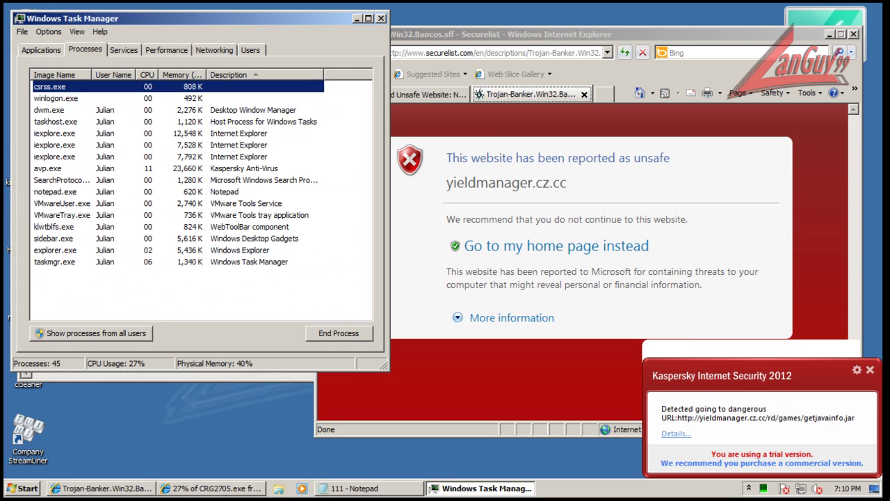
click(95, 333)
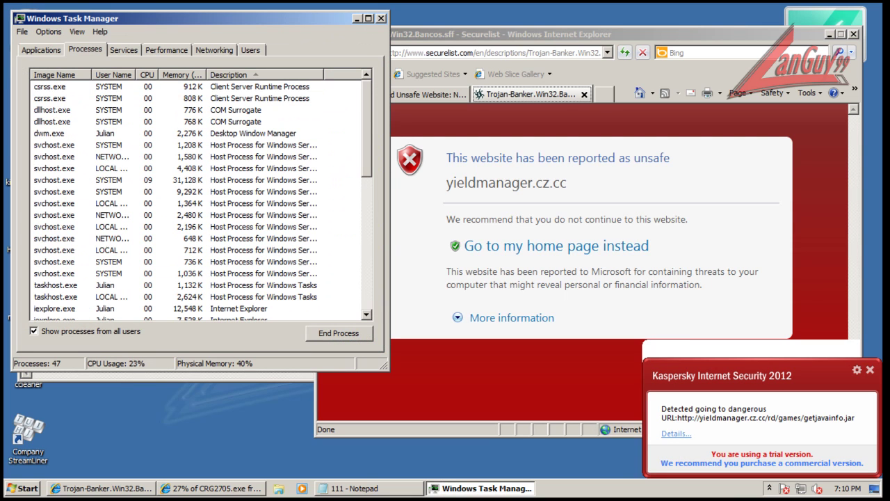
click(147, 74)
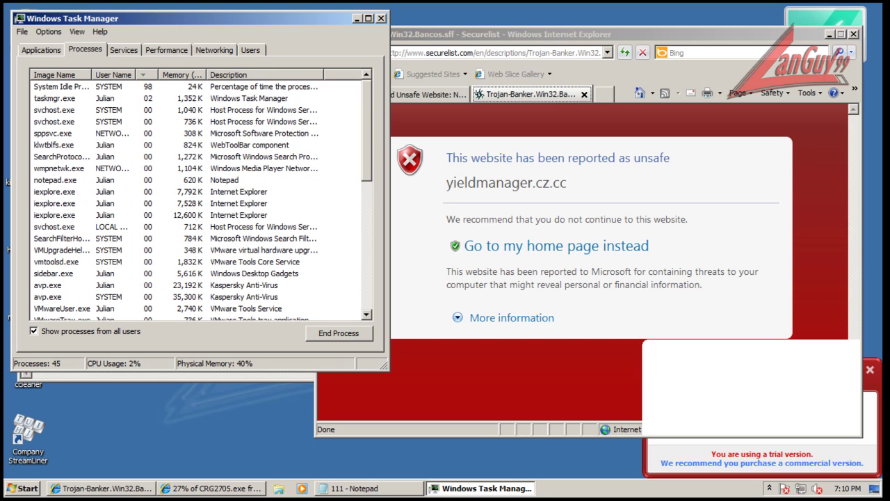
click(230, 75)
click(381, 19)
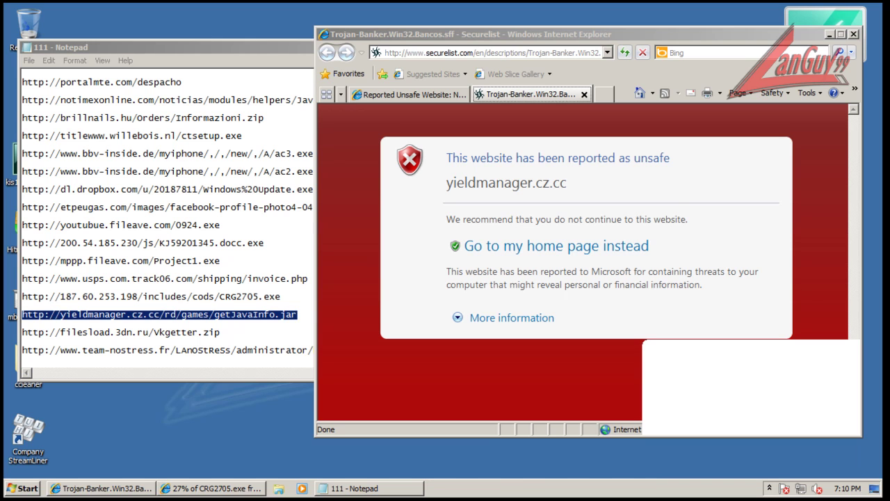
Copy the filesload.3dn.ru/Vkgetter.zip link from the Notepad list
click(222, 332)
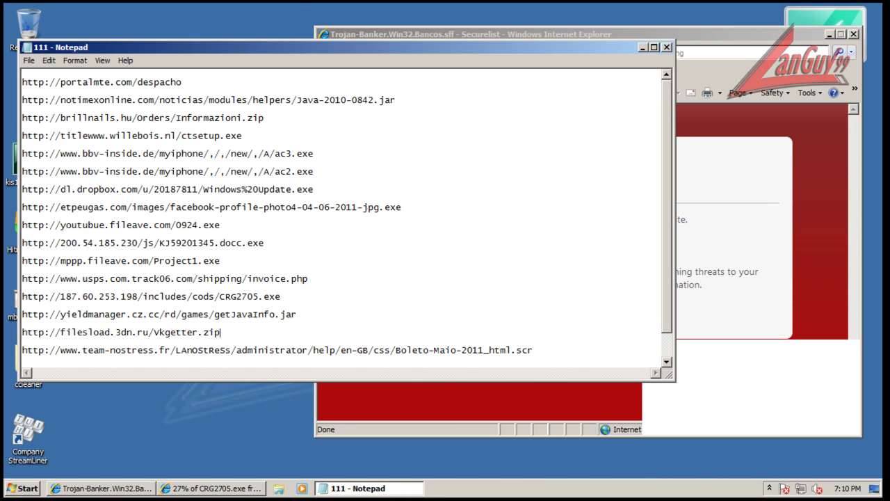
click(211, 488)
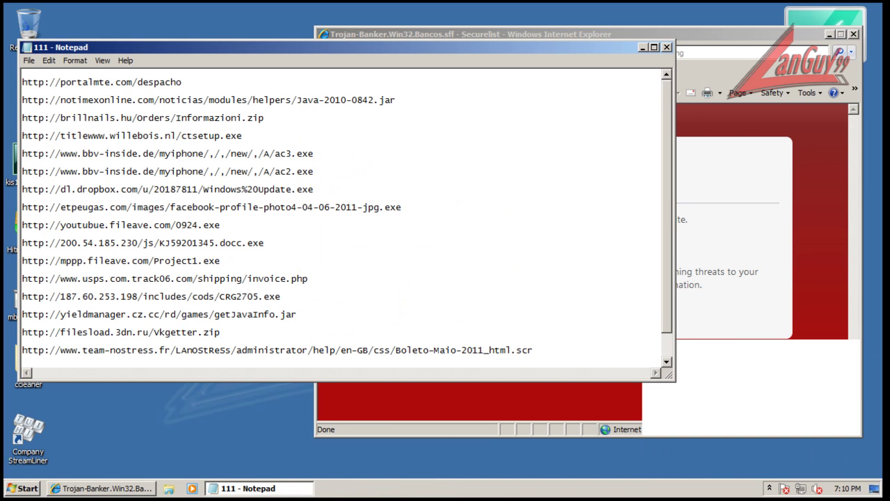
key(shift+End)
key(ctrl+c)
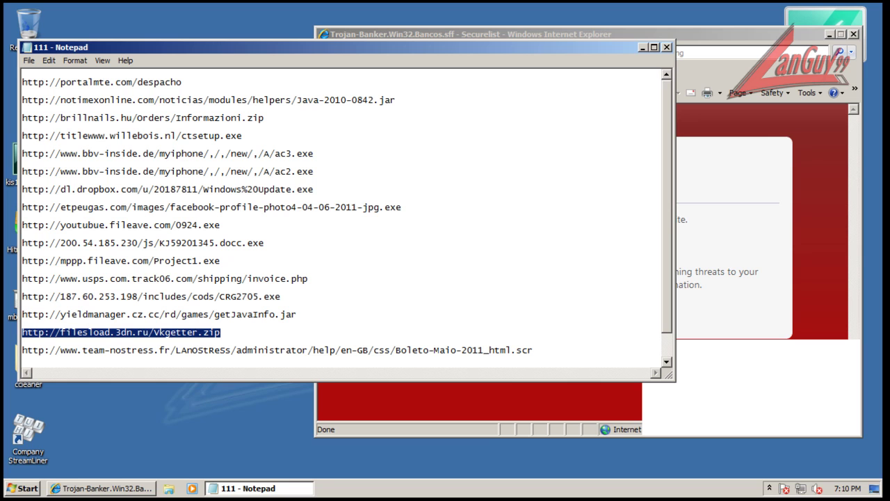
Close the frozen Internet Explorer window and restart the browser on its home page instead of restoring the last session
key(alt+Tab)
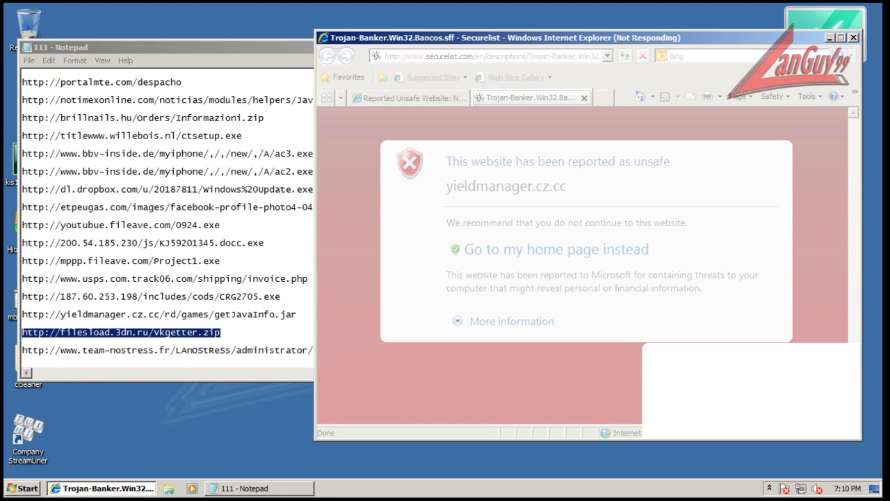
click(486, 255)
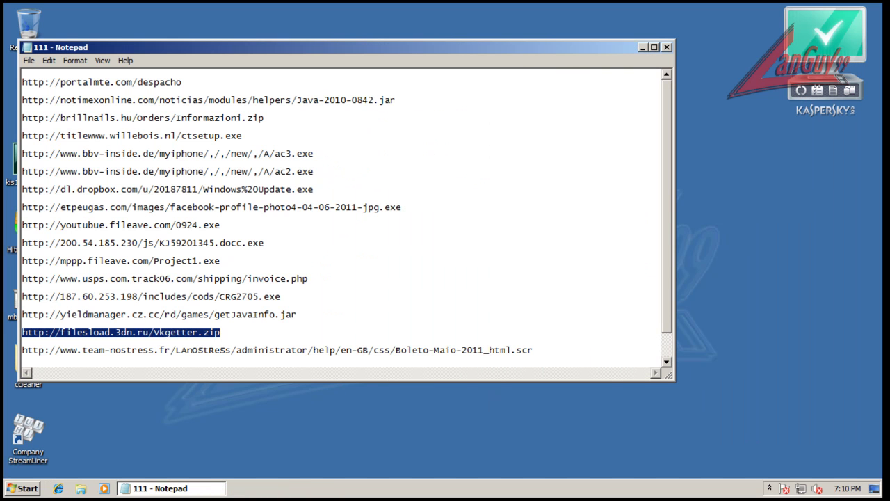
click(59, 488)
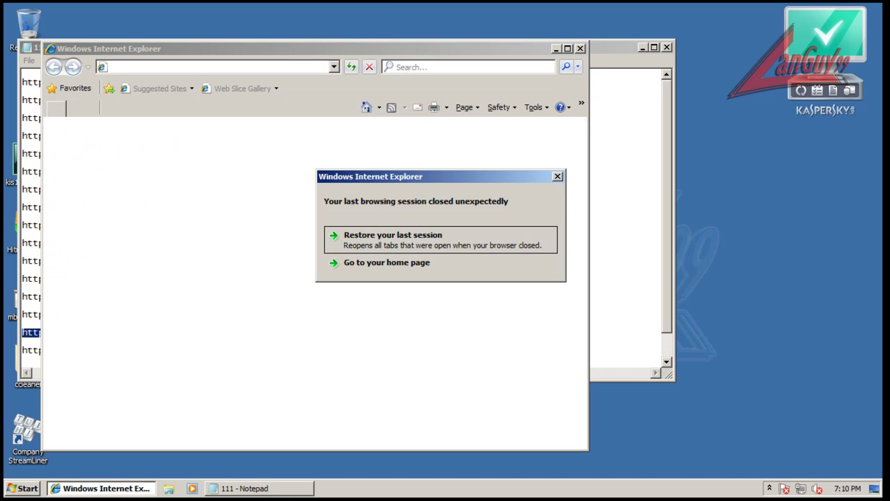
key(Down)
key(Return)
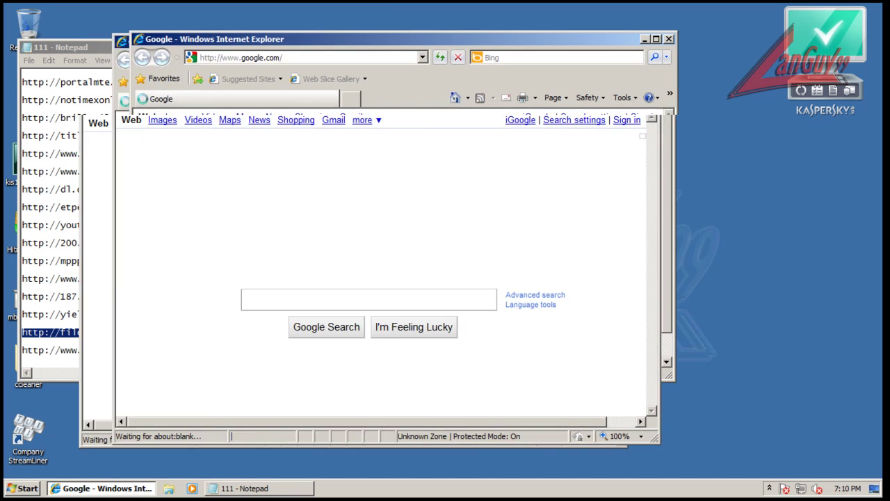
Open the copied filesload.3dn.ru/Vkgetter.zip link in Internet Explorer
key(alt+d)
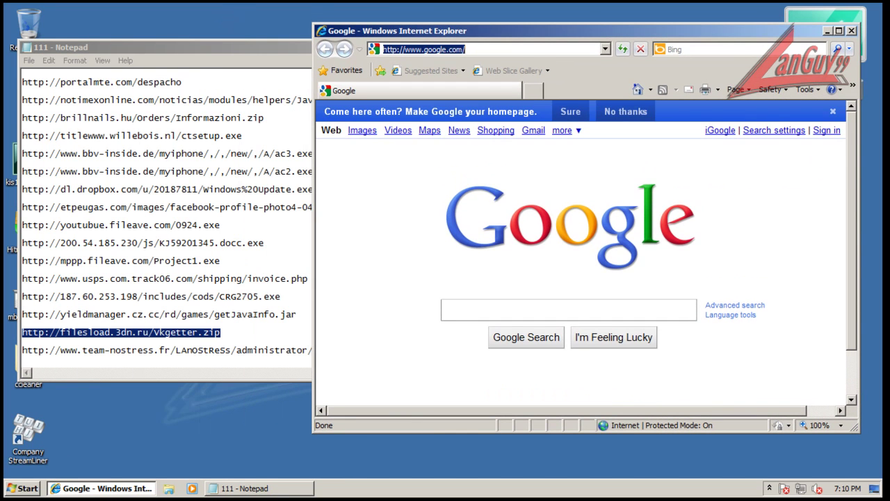
key(ctrl+v)
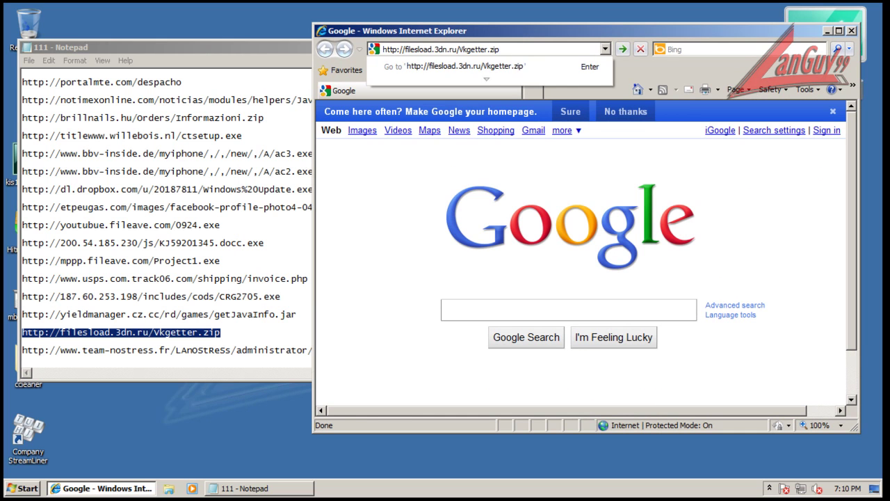
key(Return)
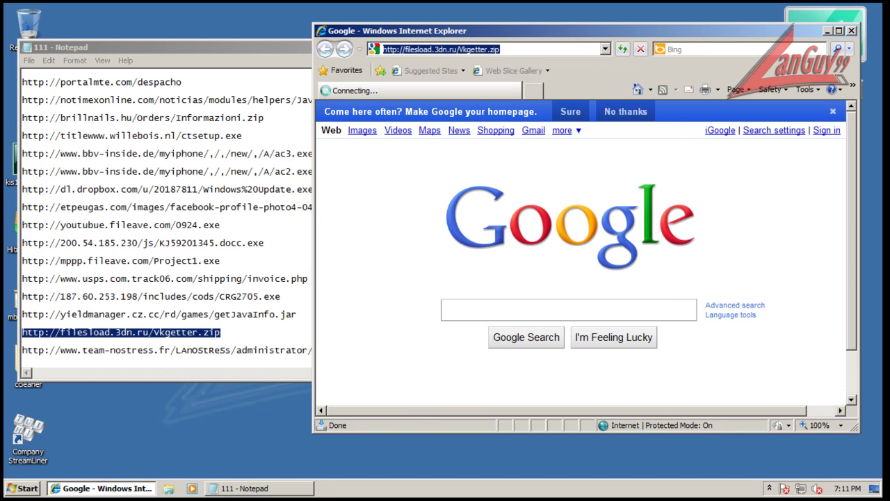
click(278, 350)
double_click(279, 349)
key(ctrl+c)
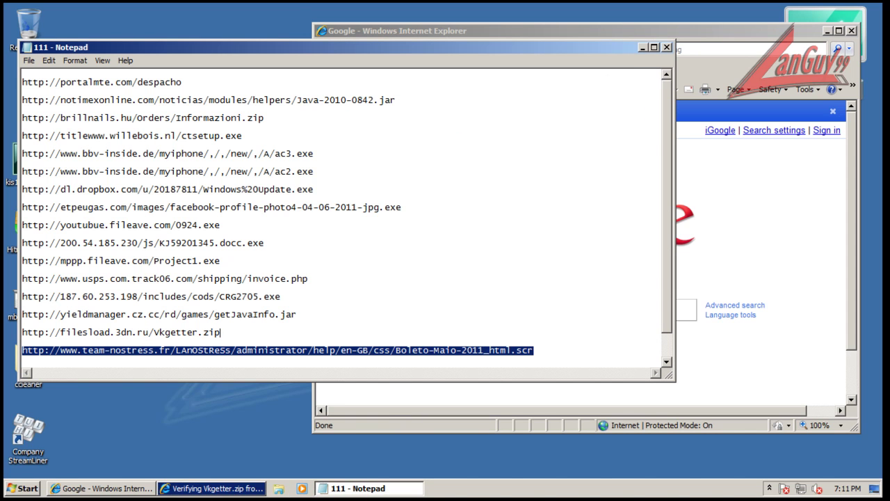
Open the Vkgetter.zip download and run the vkgetter application inside it despite the unknown publisher
click(512, 311)
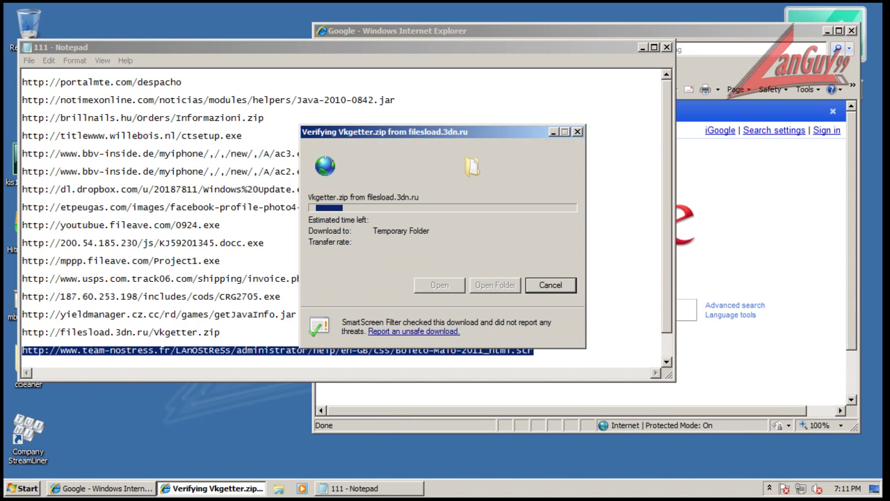
click(327, 131)
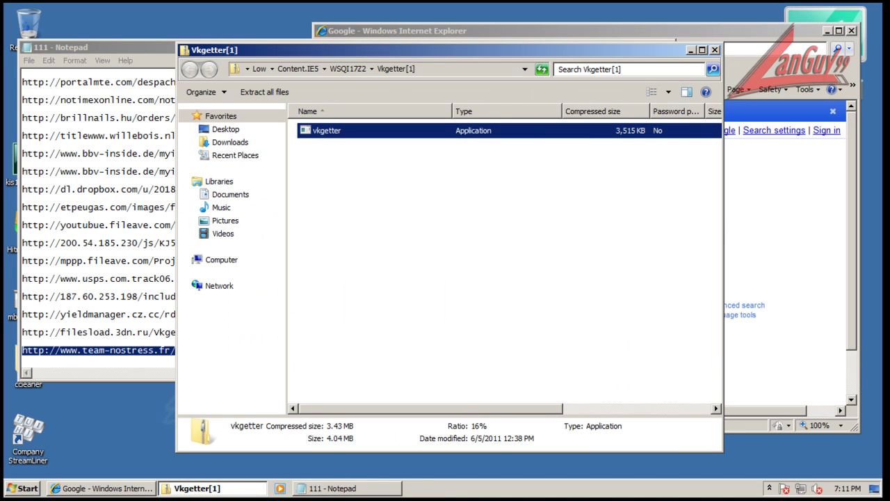
key(Return)
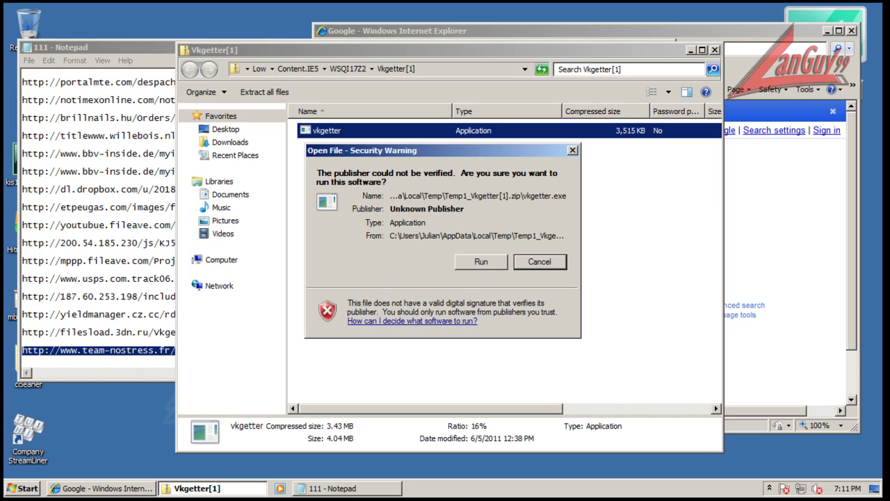
click(481, 263)
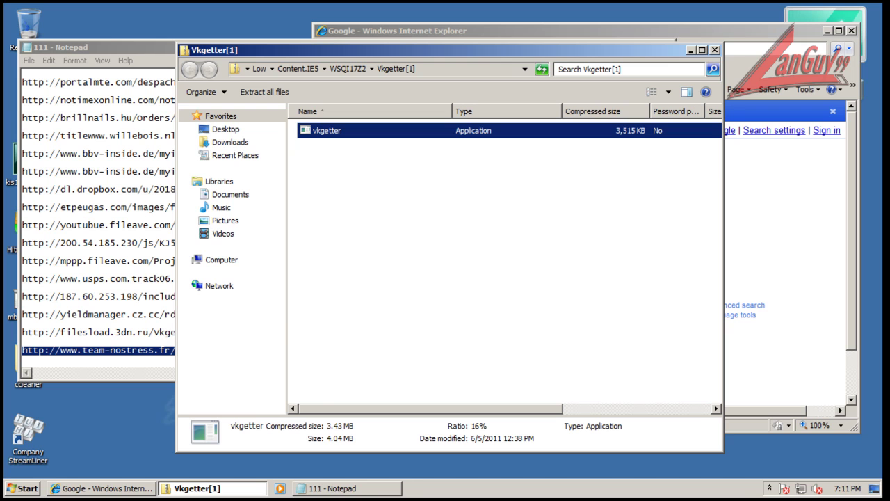
Start the Vkgetter setup with its default folder and open the copied Boleto-Maio-2011_html.scr link in Internet Explorer
click(715, 50)
click(685, 31)
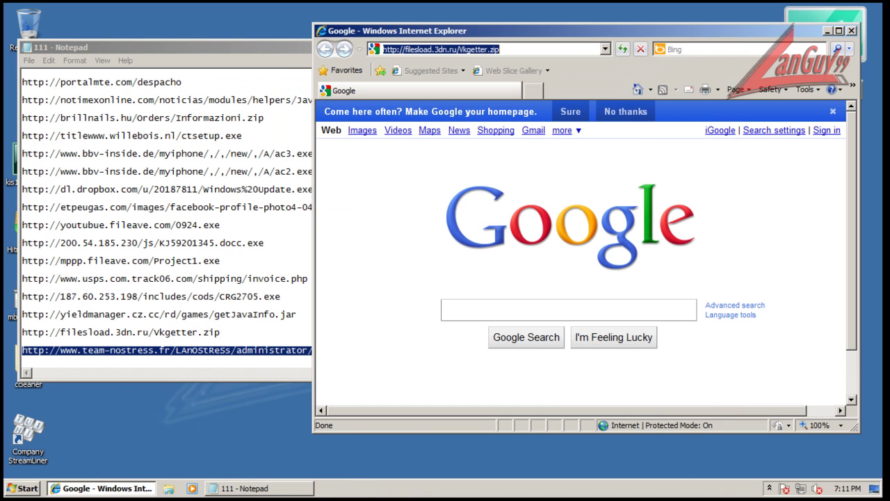
key(ctrl+v)
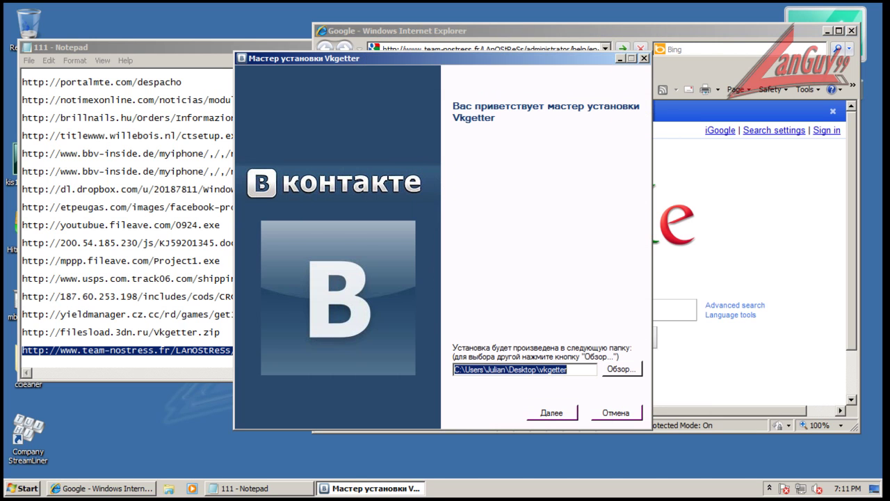
key(Return)
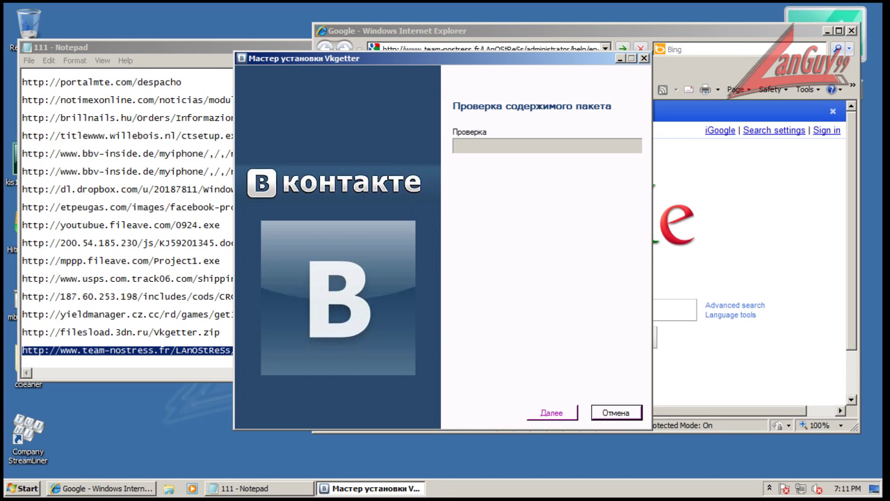
key(alt+Tab)
key(Return)
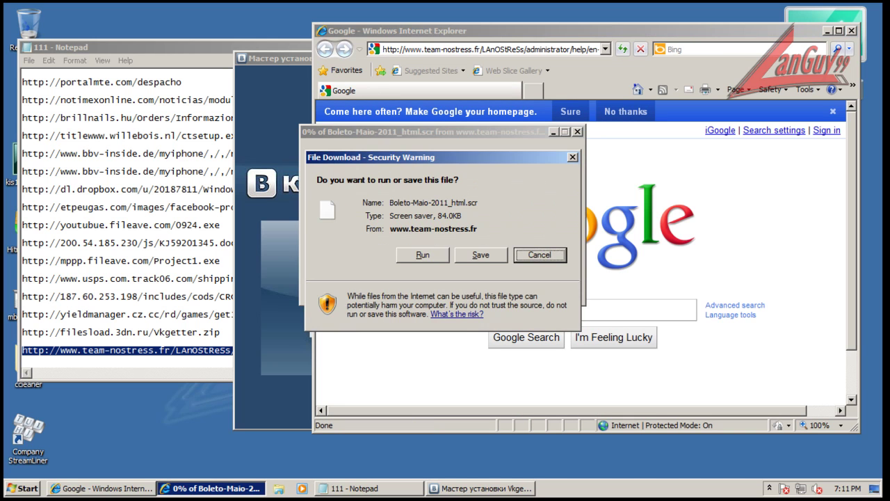
Run Boleto-Maio-2011_html.scr from the download prompt and set Kaspersky's Application Control to Restrict it
click(423, 255)
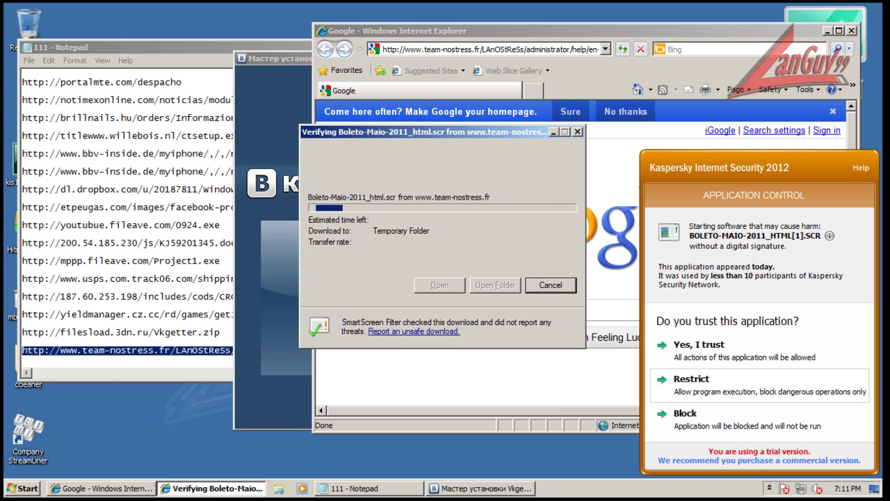
click(692, 380)
click(490, 248)
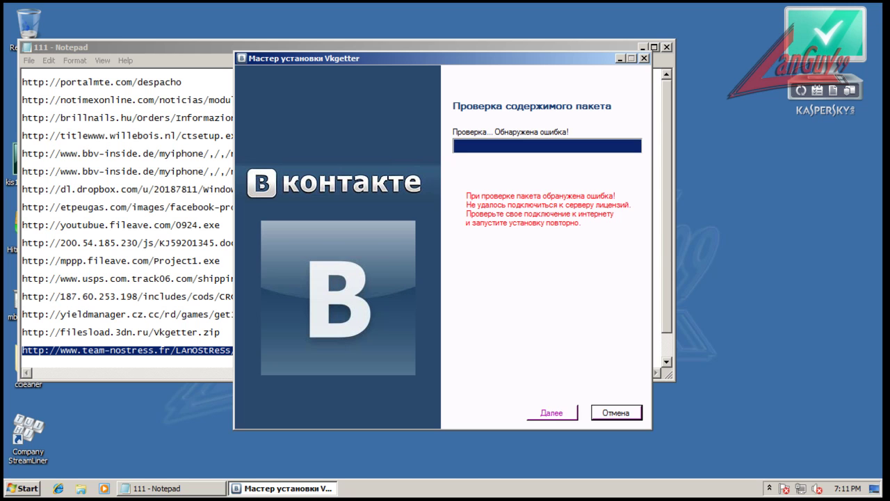
Copy the last link in the Notepad list, download.wagabb.com/download.php?name=??aspackdie.exe.zip
key(alt+Tab)
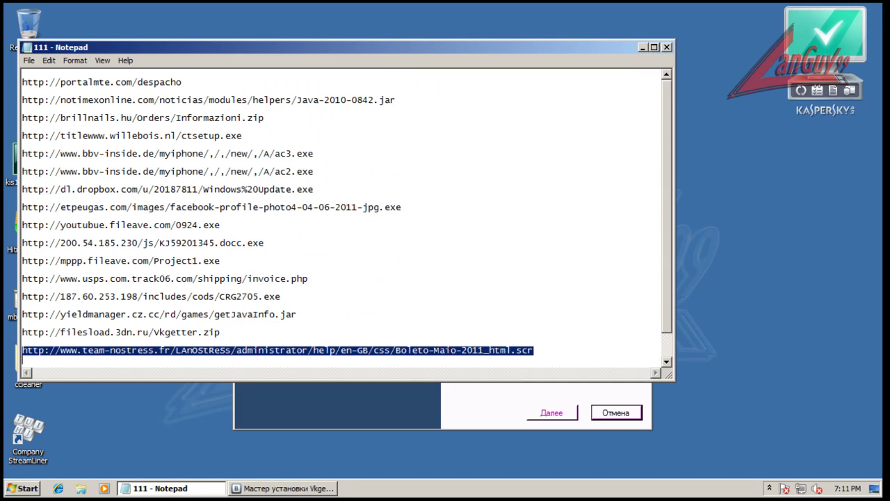
scroll(341, 217, down, 1)
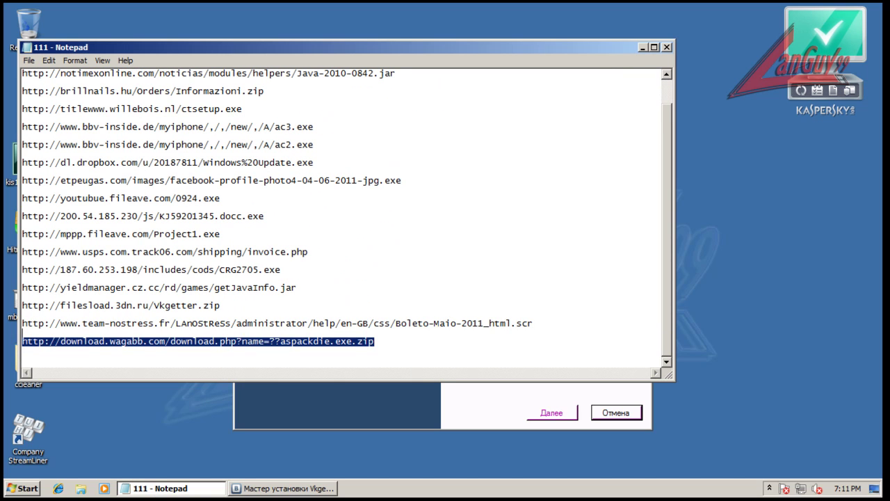
key(shift+Up)
key(ctrl+c)
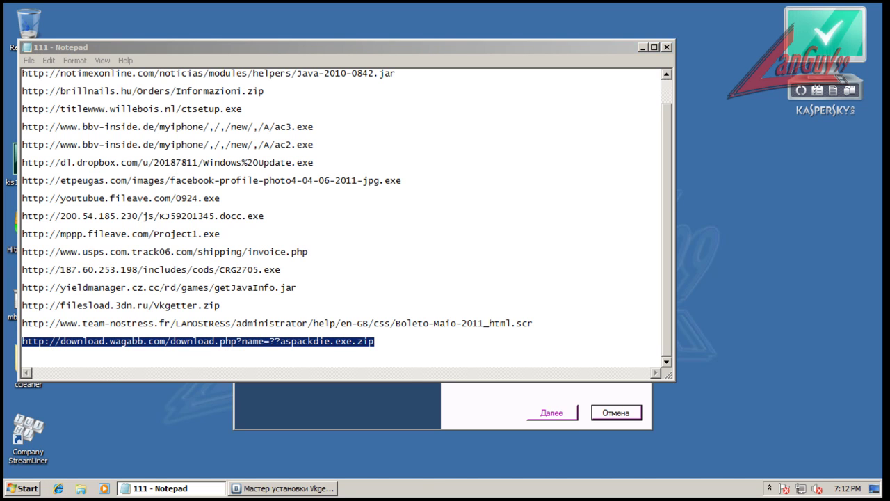
Open the copied download.wagabb.com link in a new Internet Explorer window
click(257, 488)
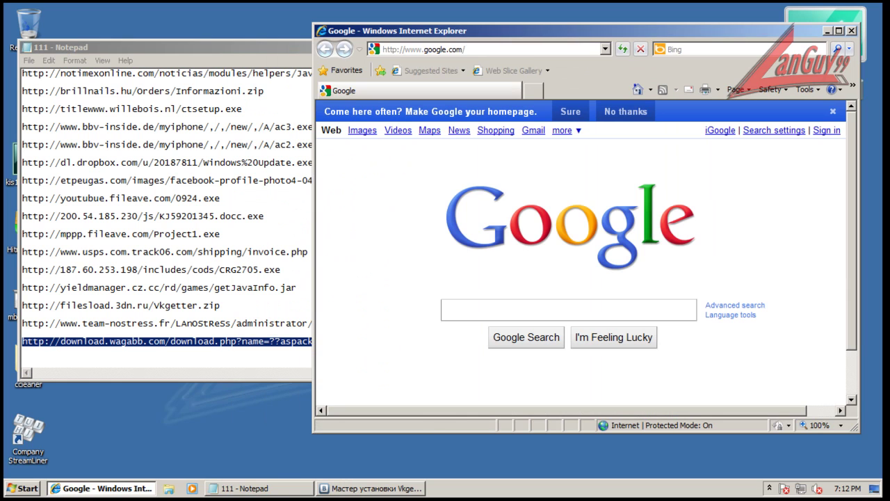
key(ctrl+v)
key(Return)
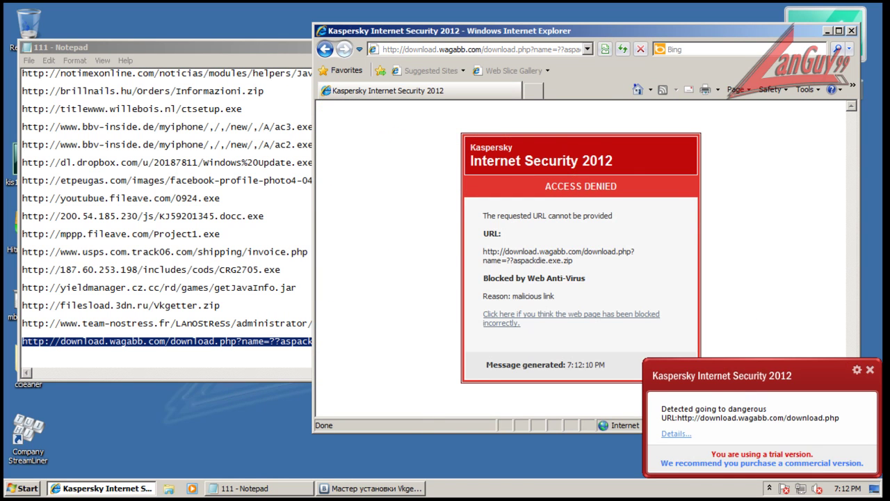
Close Internet Explorer and the Notepad list without saving, and dismiss the Kaspersky notifications
key(alt+F4)
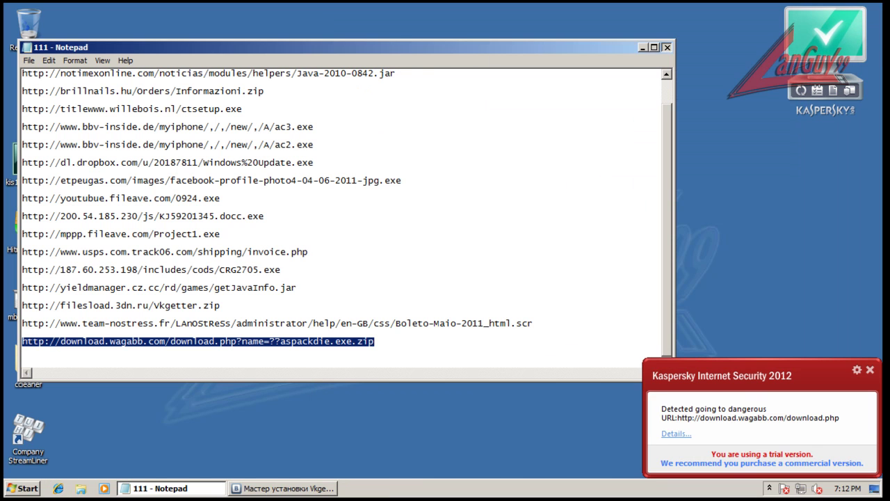
key(alt+F4)
key(n)
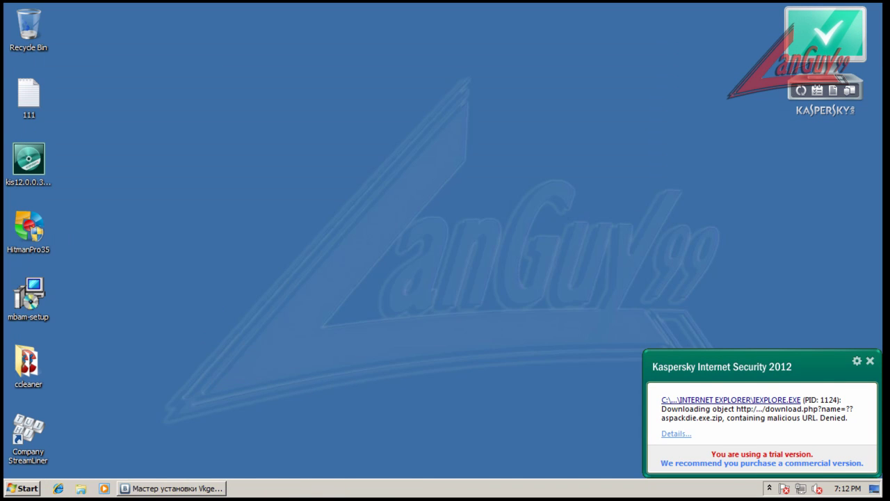
click(870, 361)
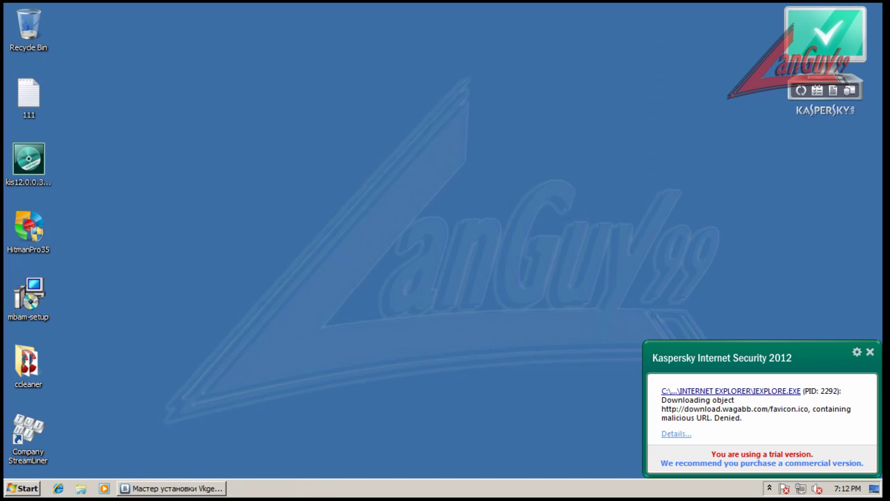
click(871, 352)
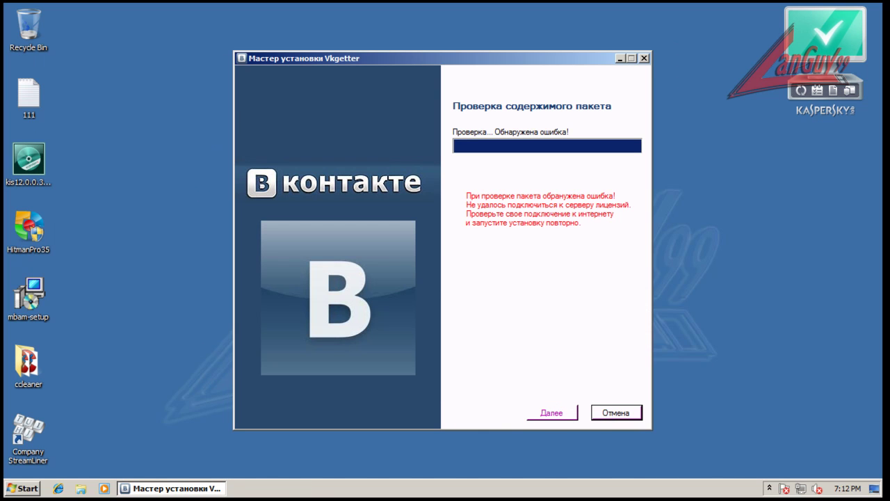
Cancel the Vkgetter setup and confirm stopping the installation
click(616, 413)
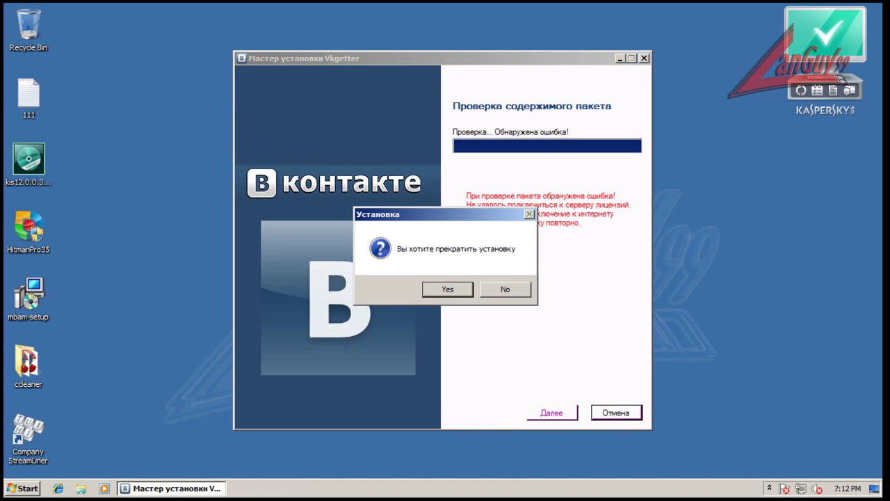
click(448, 290)
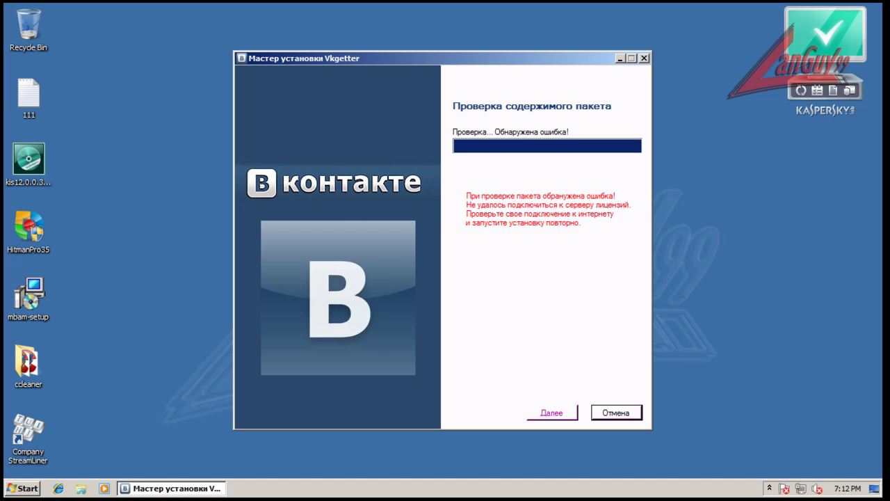
key(Escape)
key(Return)
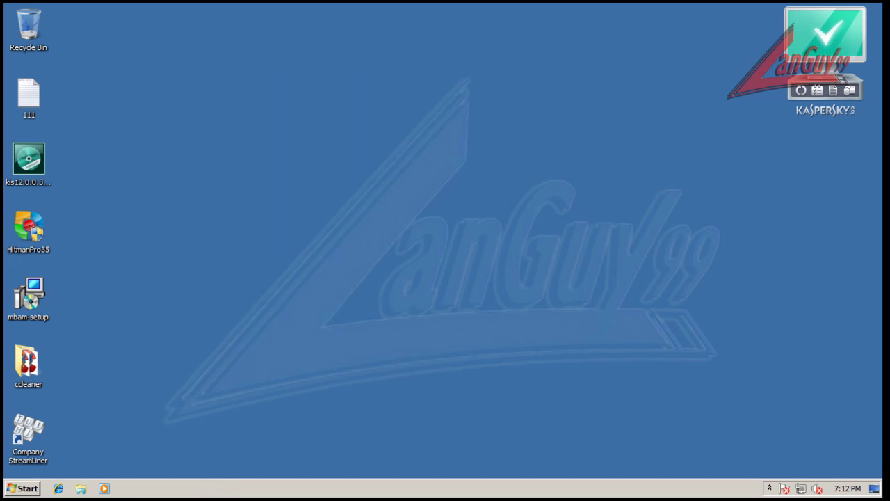
Open the Kaspersky Internet Security 2012 main window from the hidden notification area icons
click(770, 488)
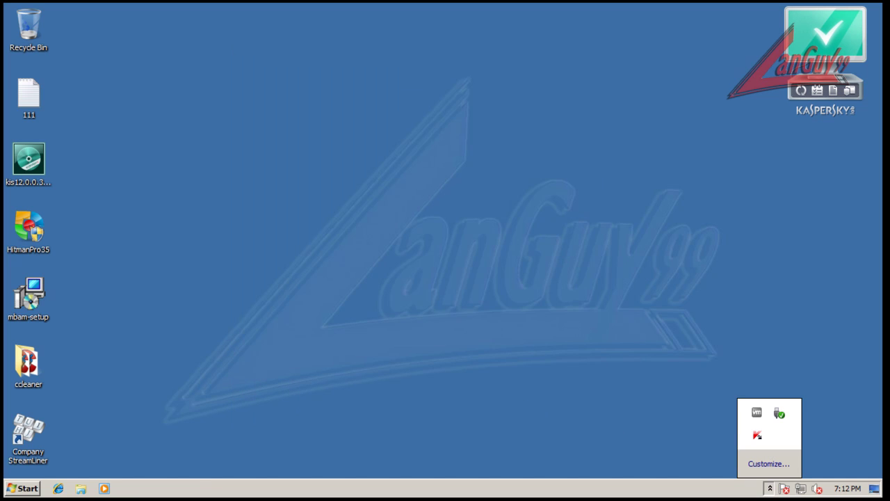
click(757, 435)
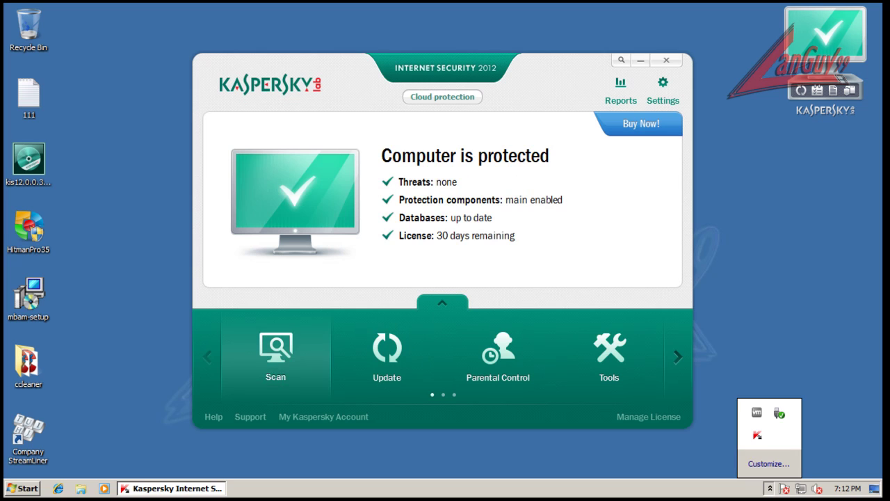
Start a Full Scan of the computer in Kaspersky and open its detailed report
click(276, 356)
key(Return)
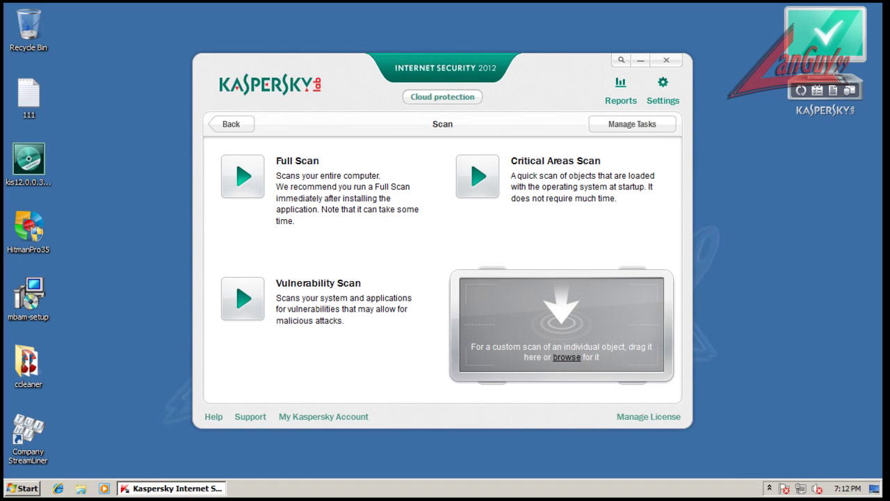
key(Return)
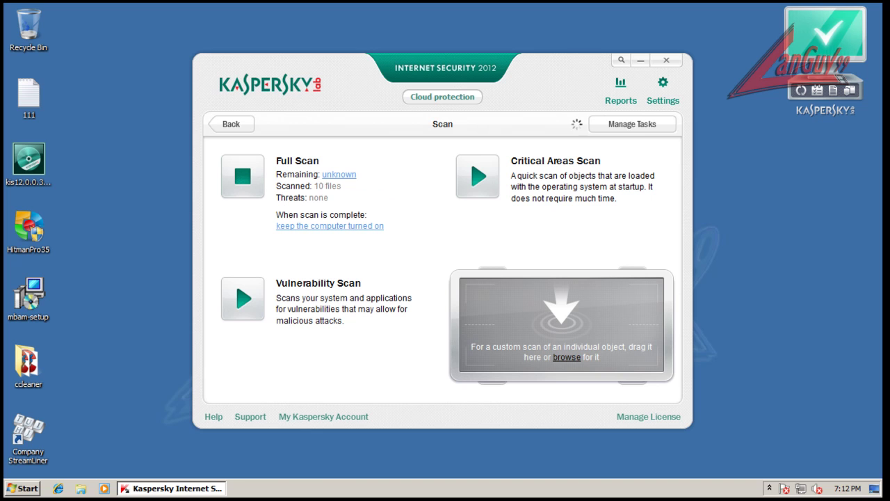
click(339, 174)
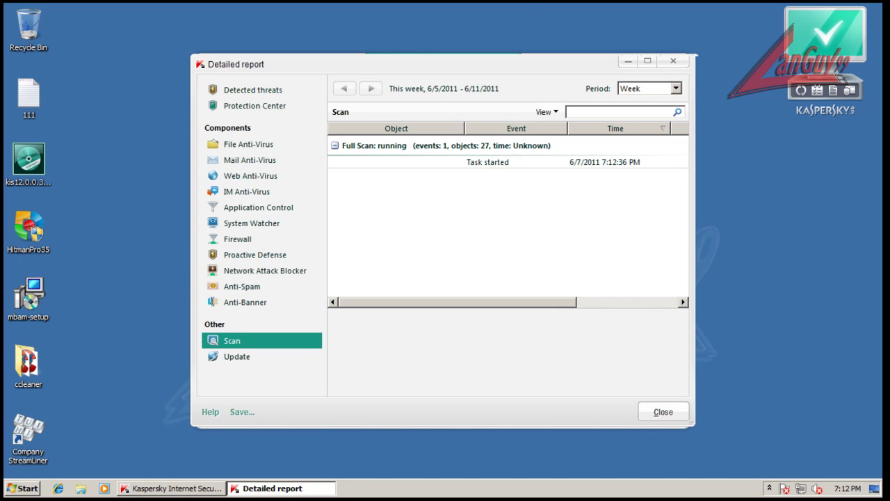
drag(487, 64, 410, 46)
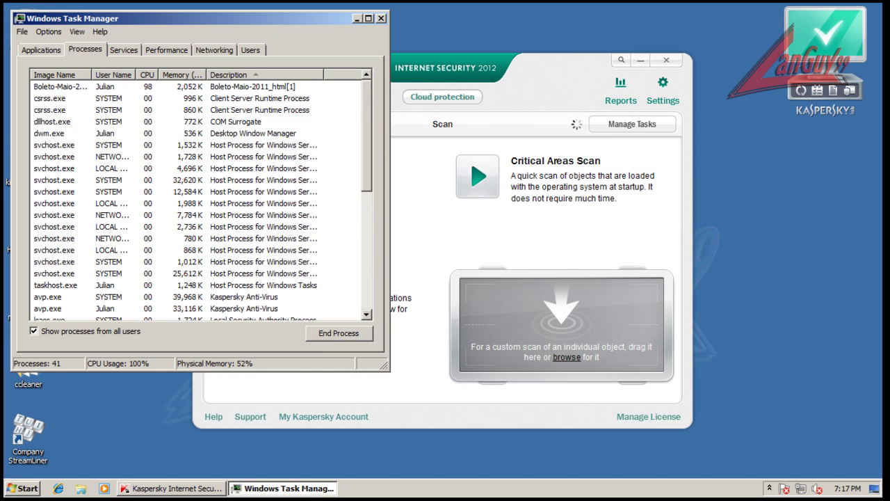
End the Boleto-Maio-2011_html[1] process in Windows Task Manager and confirm ending it
drag(542, 65, 610, 62)
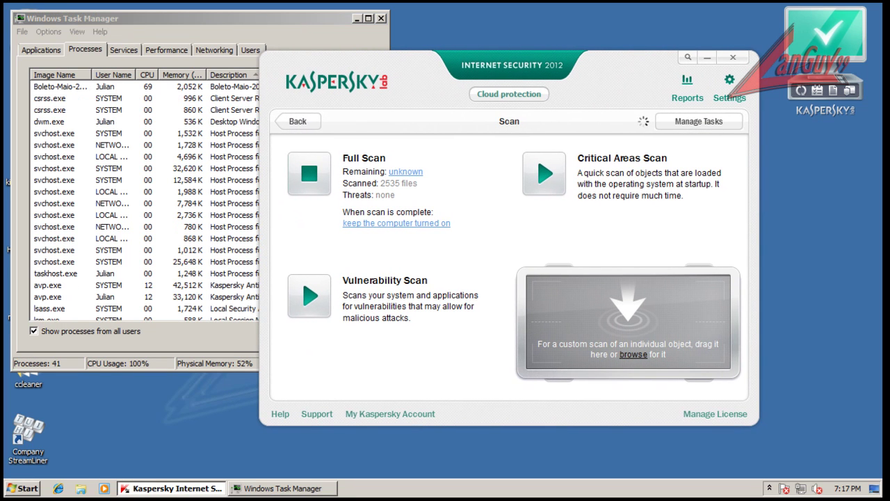
key(alt+Tab)
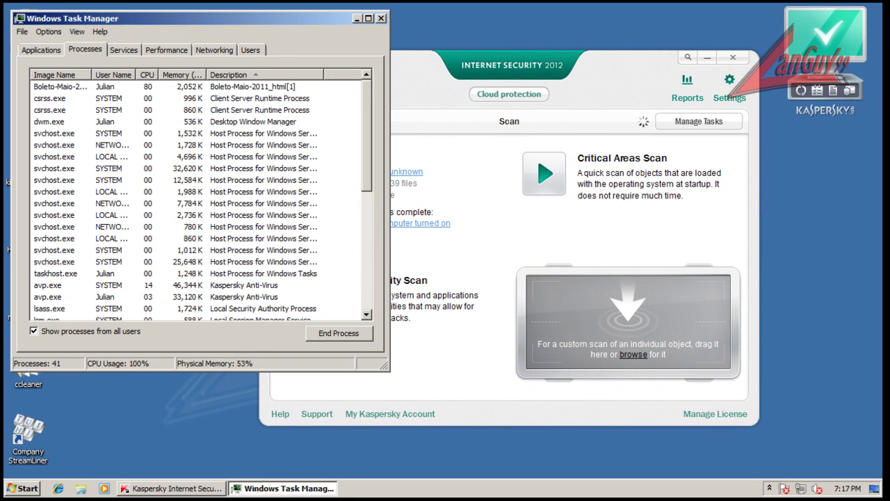
click(104, 87)
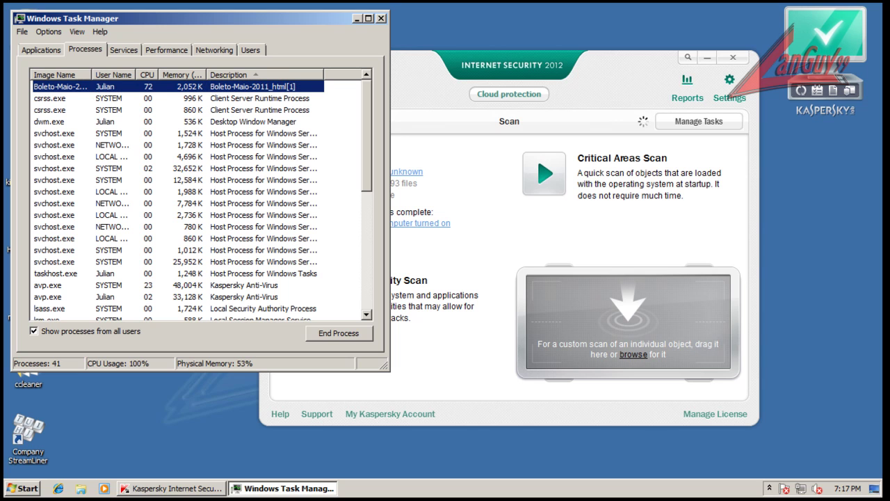
drag(91, 74, 159, 74)
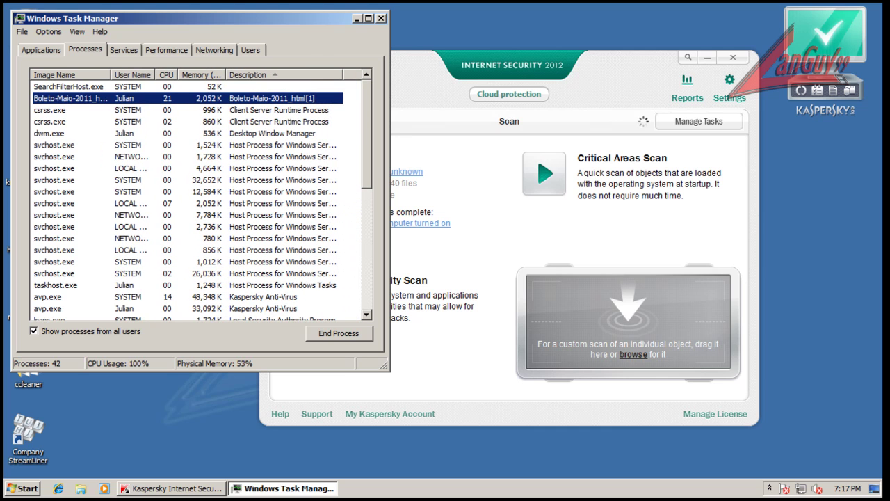
right_click(85, 87)
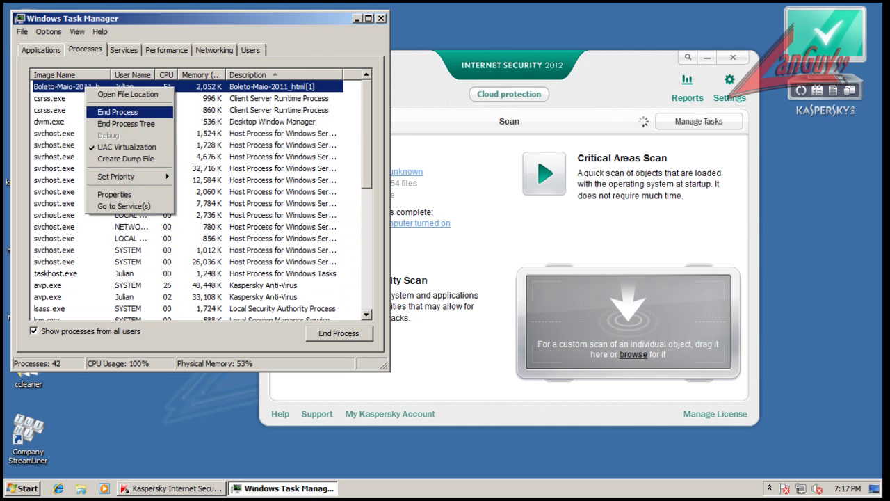
click(117, 112)
key(Return)
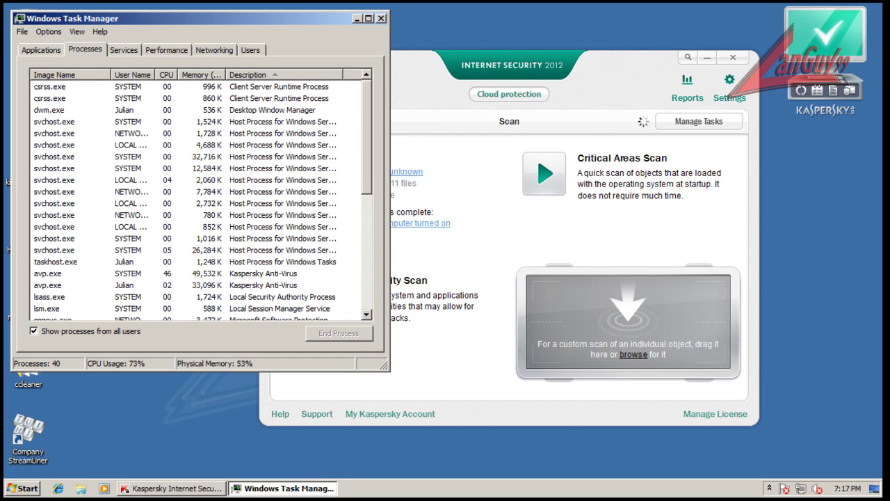
Check the processor load during the scan by sorting the processes by CPU usage, and close Task Manager
key(alt+Tab)
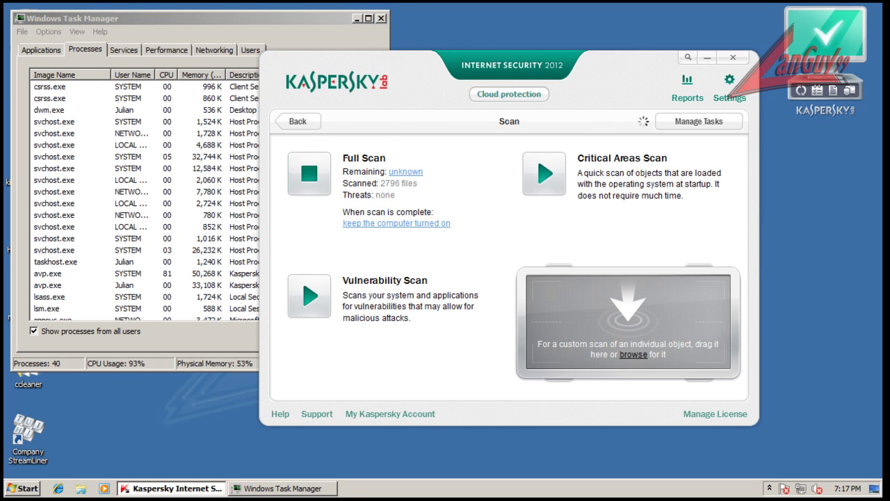
key(alt+Tab)
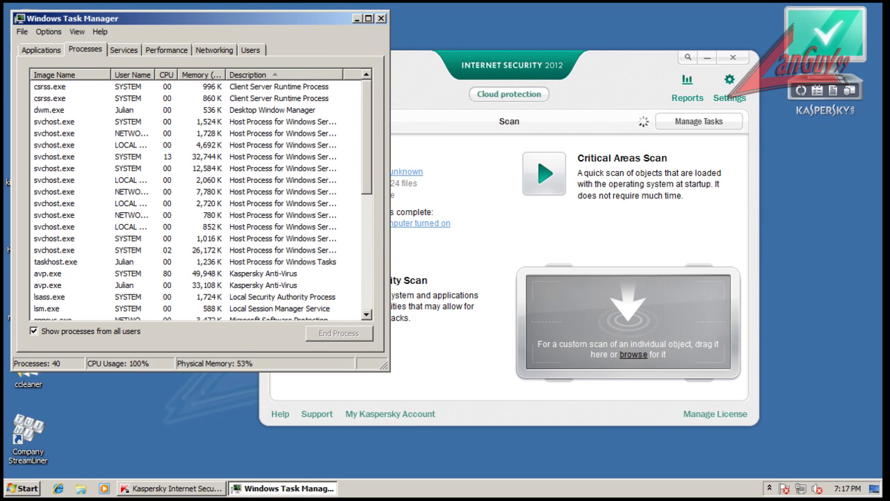
click(166, 75)
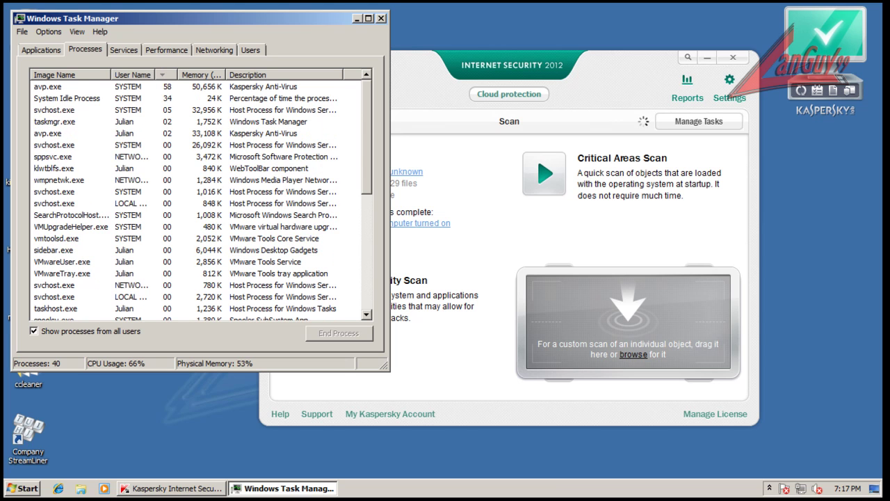
key(alt+F4)
Examine the Full Scan events in the detailed report, from task completion back to the task start
drag(509, 65, 482, 60)
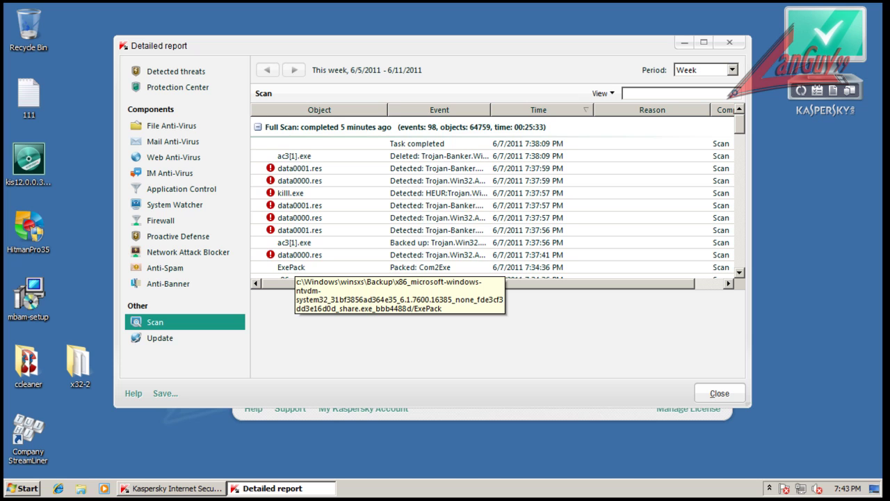
scroll(487, 202, down, 3)
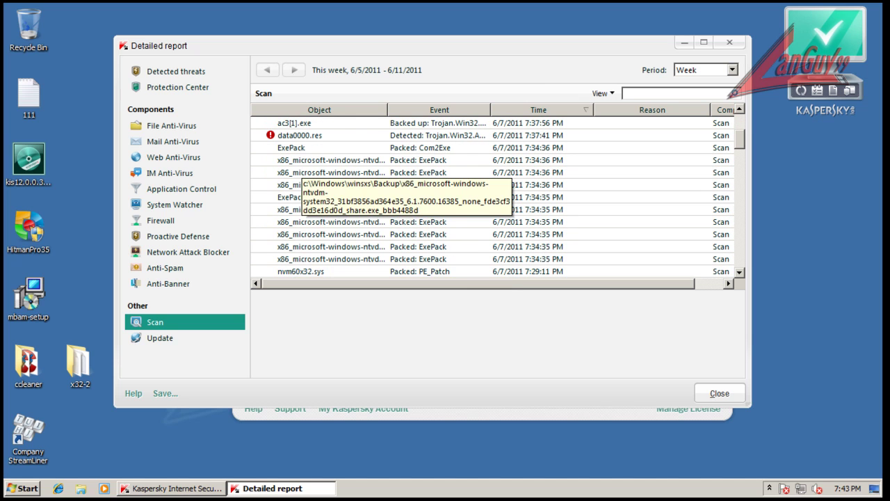
scroll(306, 212, down, 3)
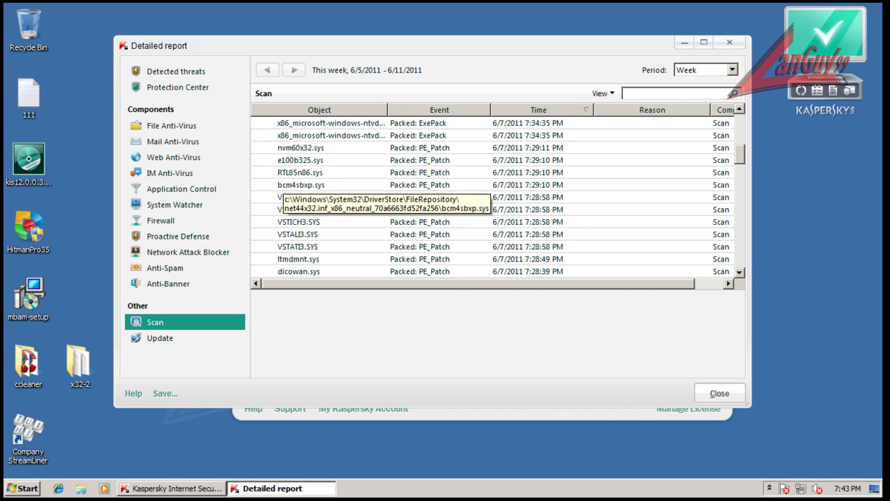
scroll(288, 250, down, 2)
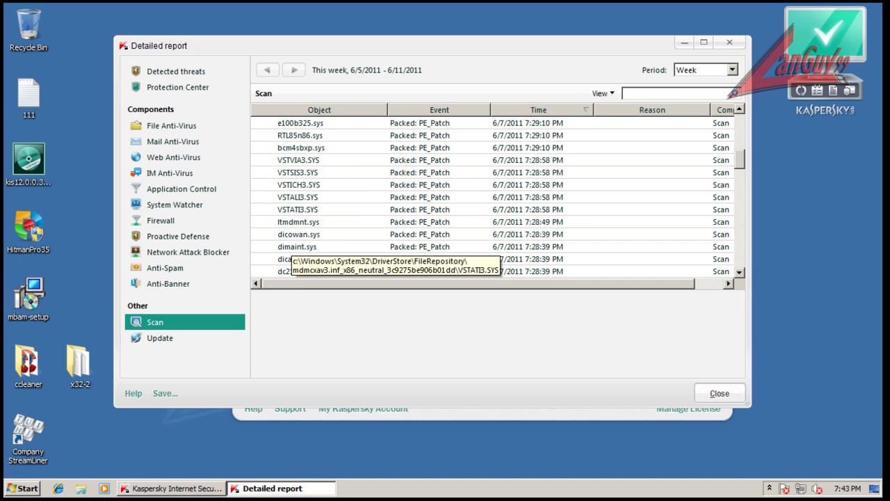
scroll(292, 150, down, 6)
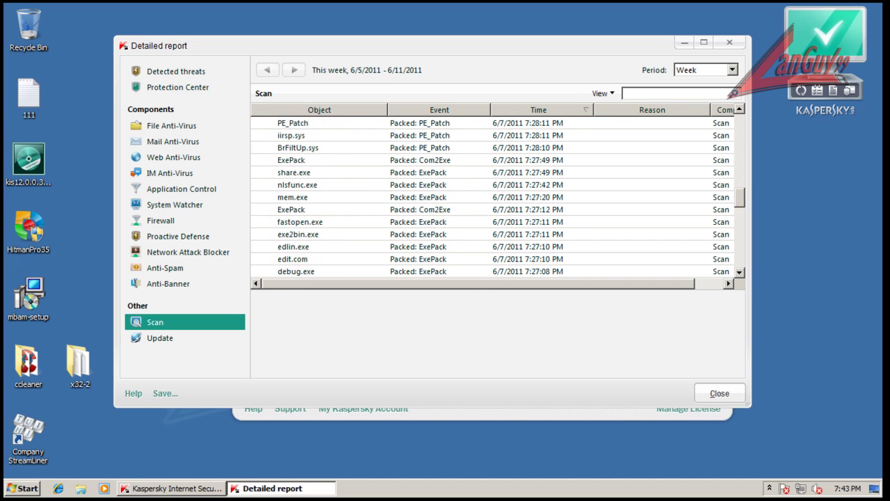
scroll(292, 149, up, 2)
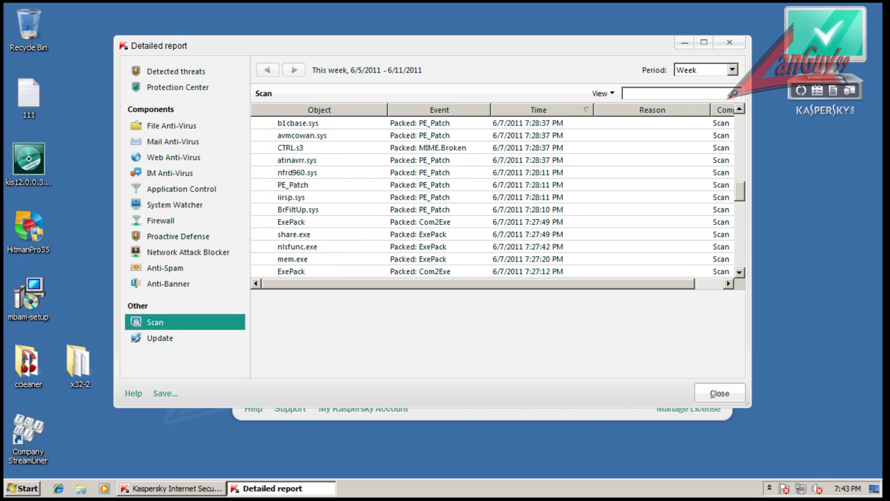
scroll(494, 197, down, 8)
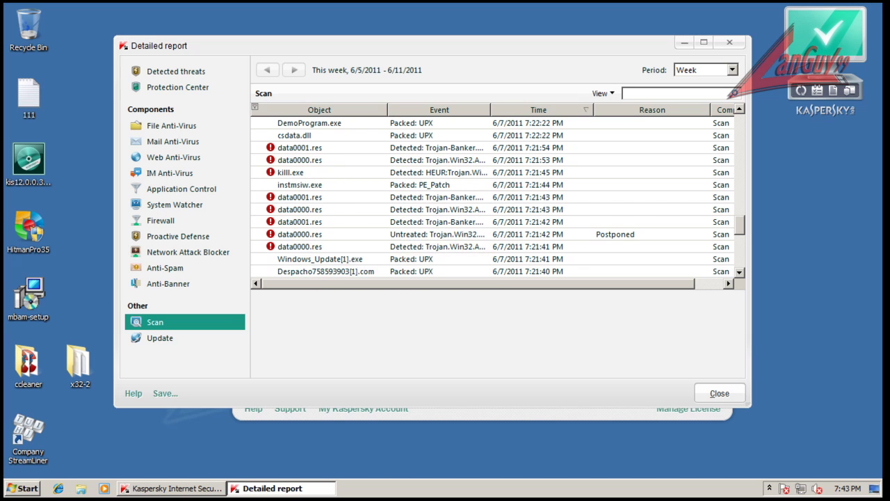
scroll(494, 197, down, 10)
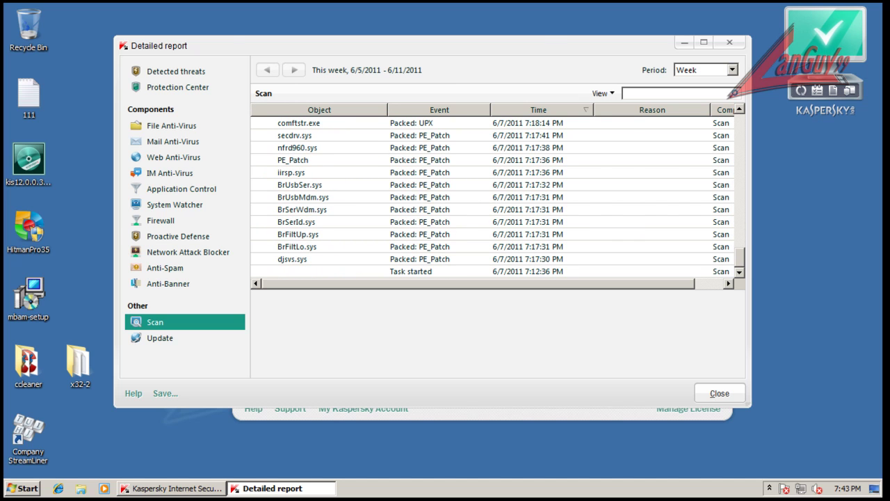
Close the detailed report and the Kaspersky main window
click(719, 393)
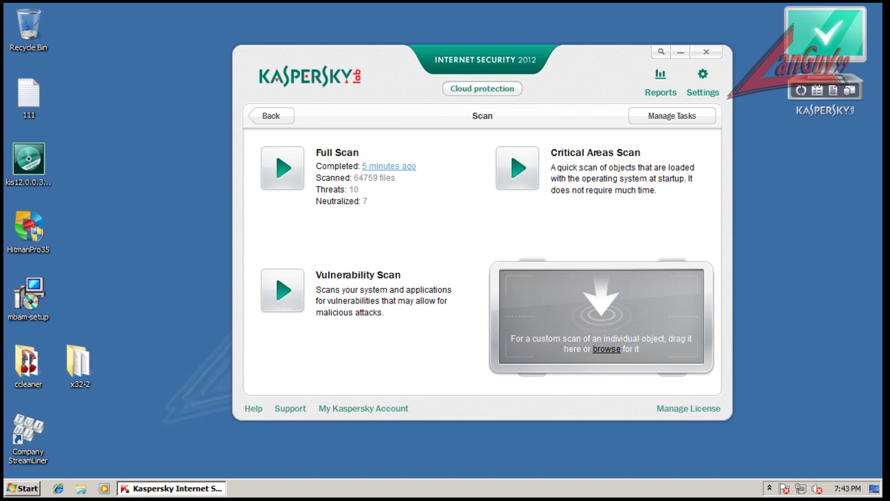
click(271, 116)
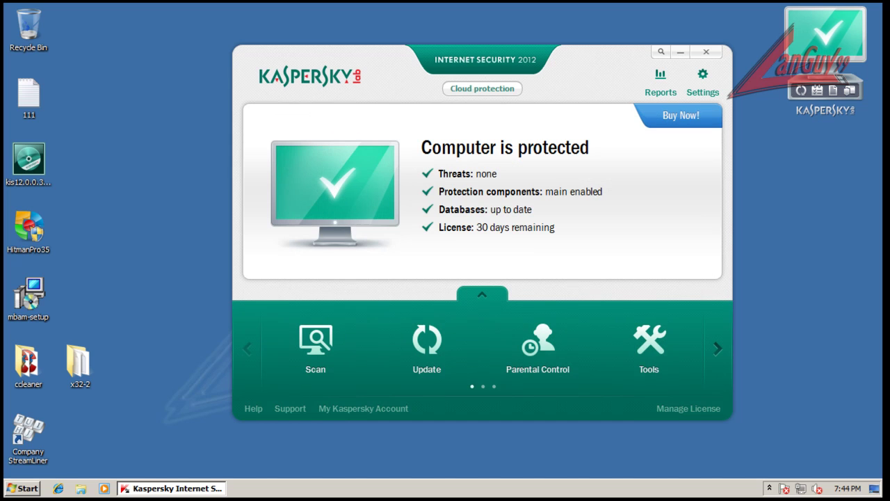
click(706, 51)
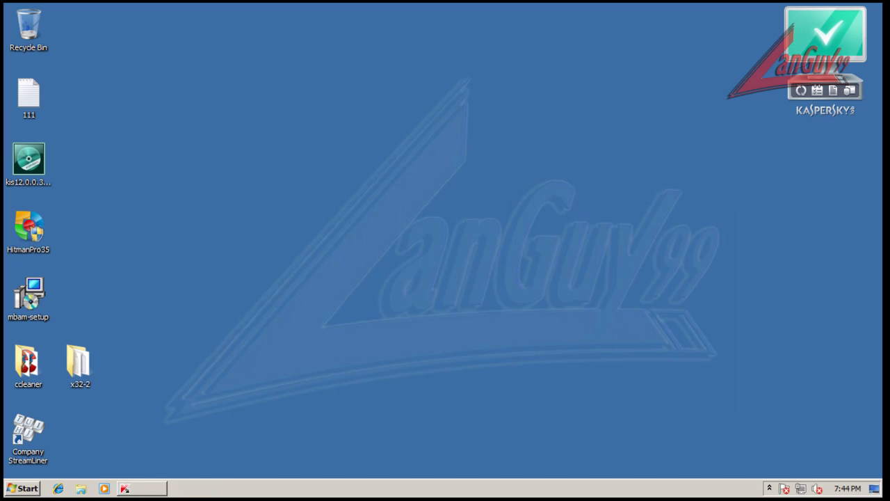
Launch CCleaner from the ccleaner folder on the desktop and allow it to run
double_click(28, 362)
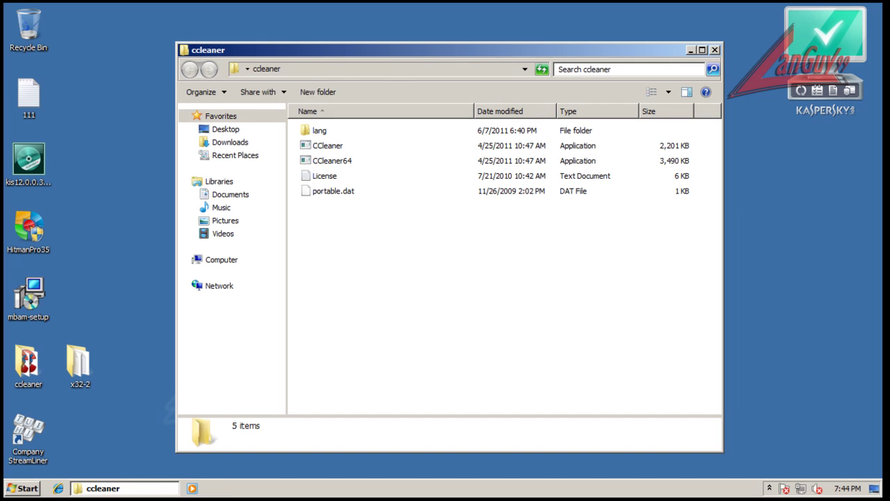
double_click(327, 146)
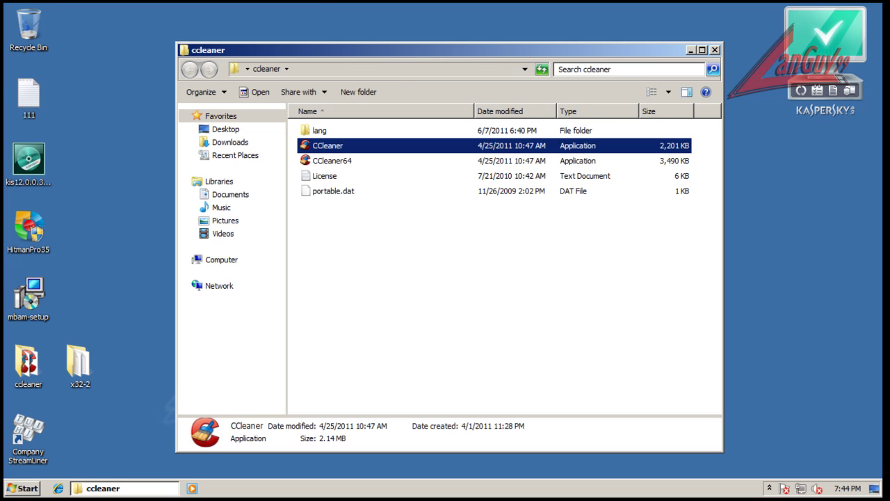
key(Return)
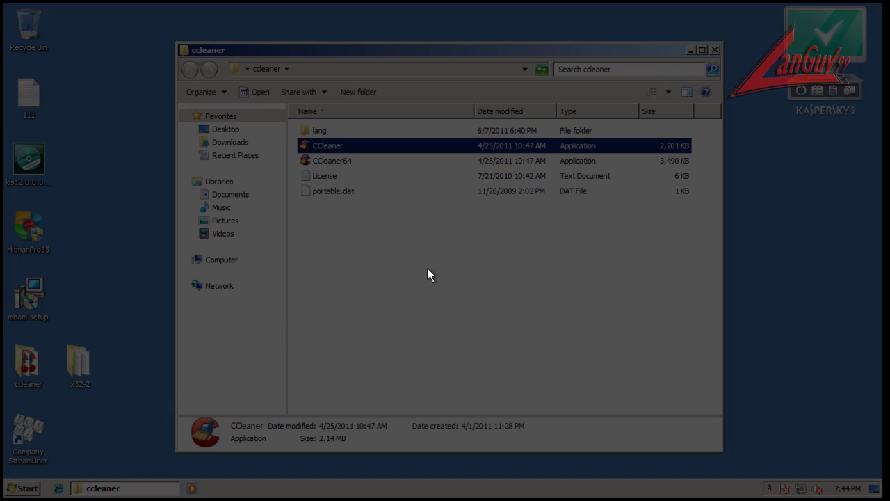
click(536, 258)
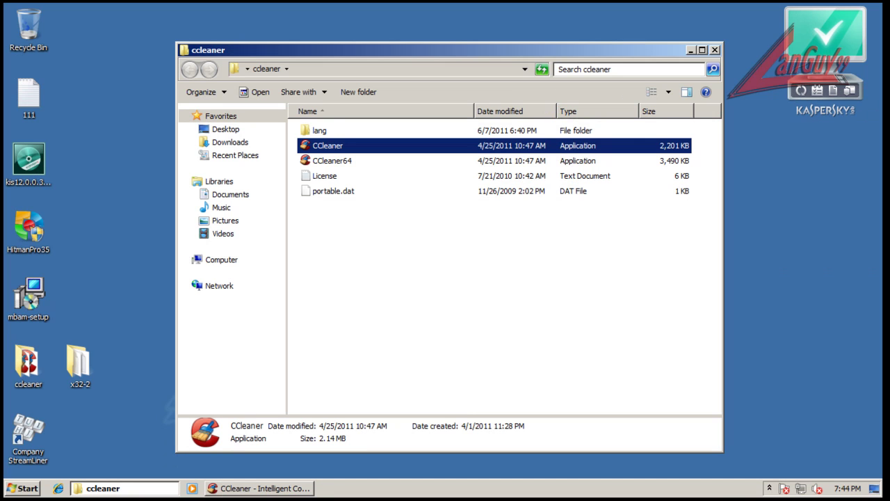
key(Return)
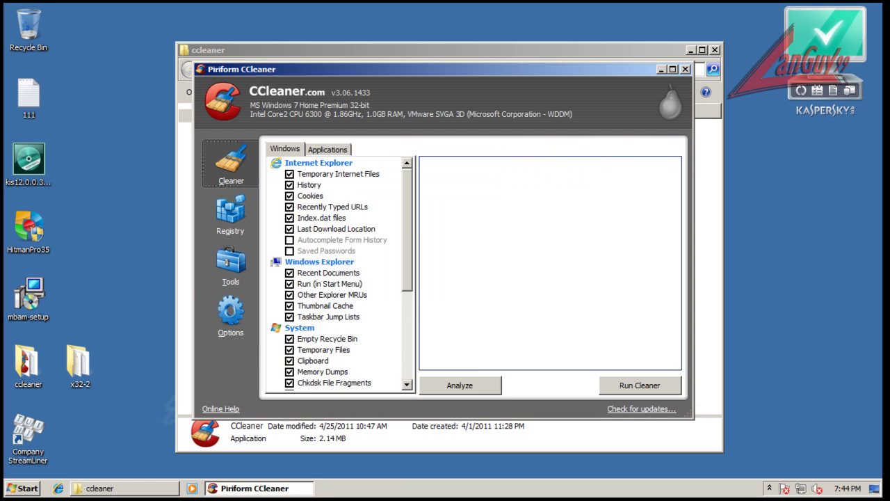
Disable "Only delete files in Windows Temp folders older than 24 hours" in CCleaner, and run the cleaner, confirming the permanent deletion
click(231, 316)
click(300, 269)
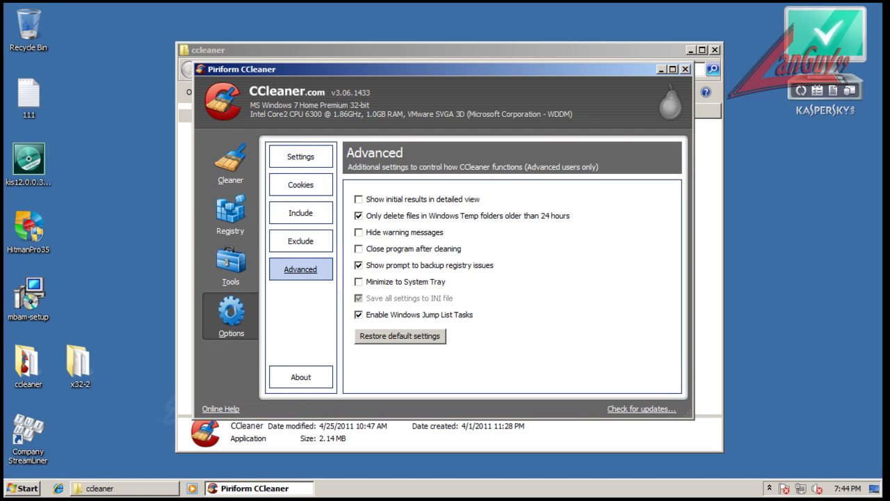
click(359, 216)
click(231, 164)
click(640, 386)
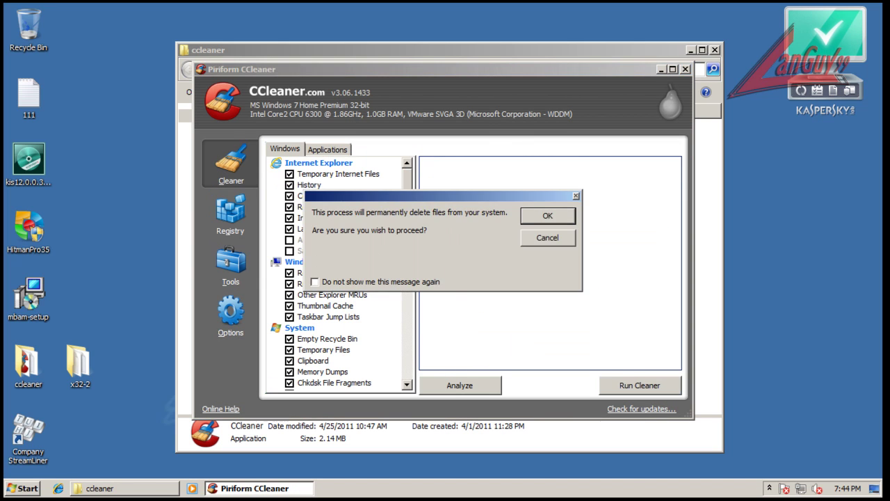
key(Return)
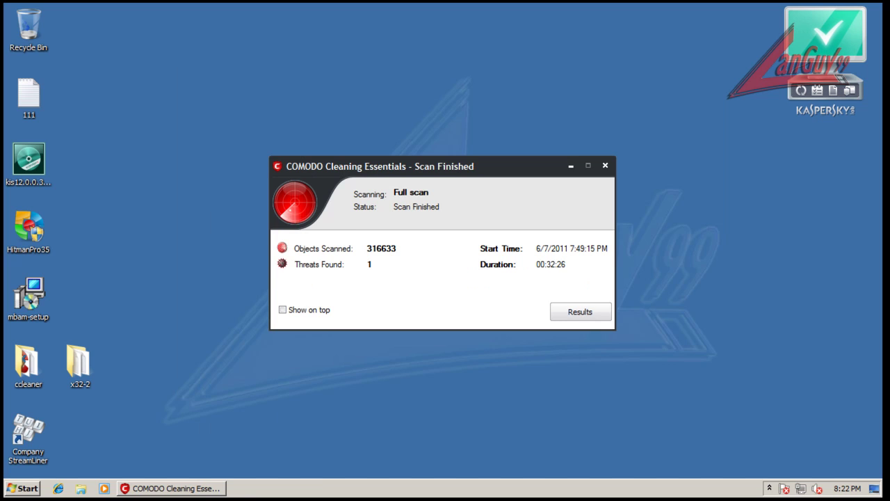
Review the COMODO Cleaning Essentials scan results, close them without cleaning, and decline the restart for the hidden services scan
click(580, 311)
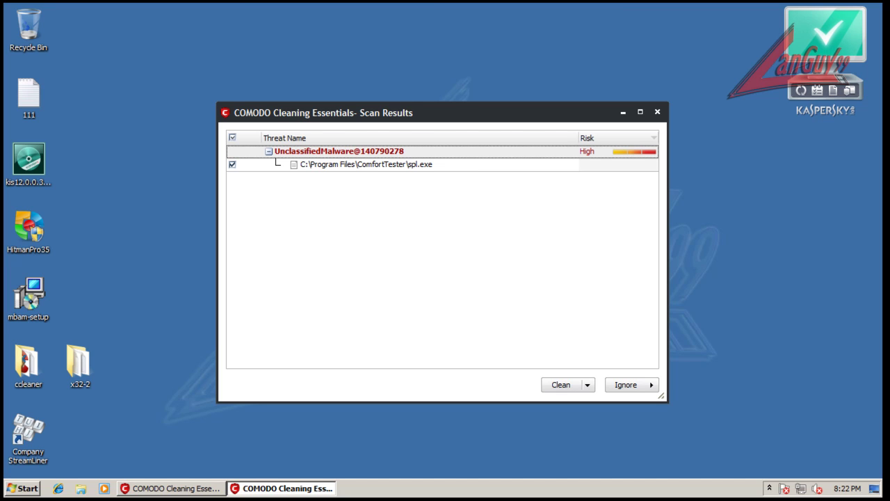
drag(443, 113, 398, 72)
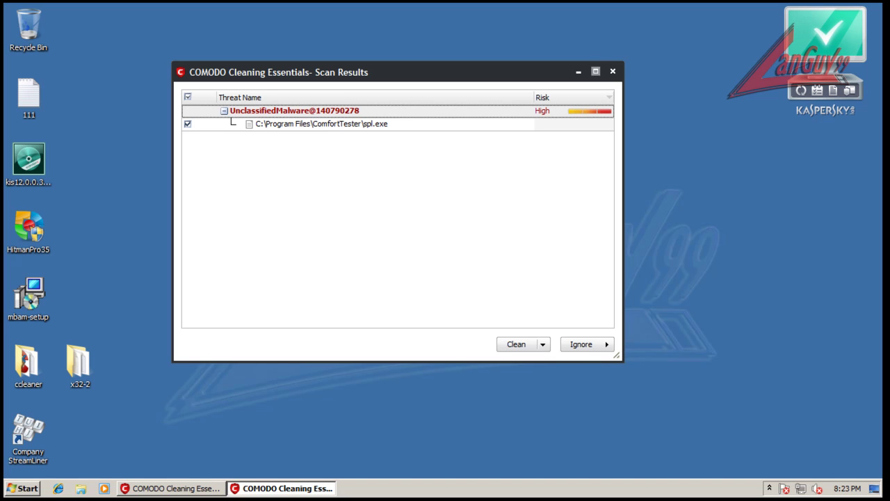
click(613, 71)
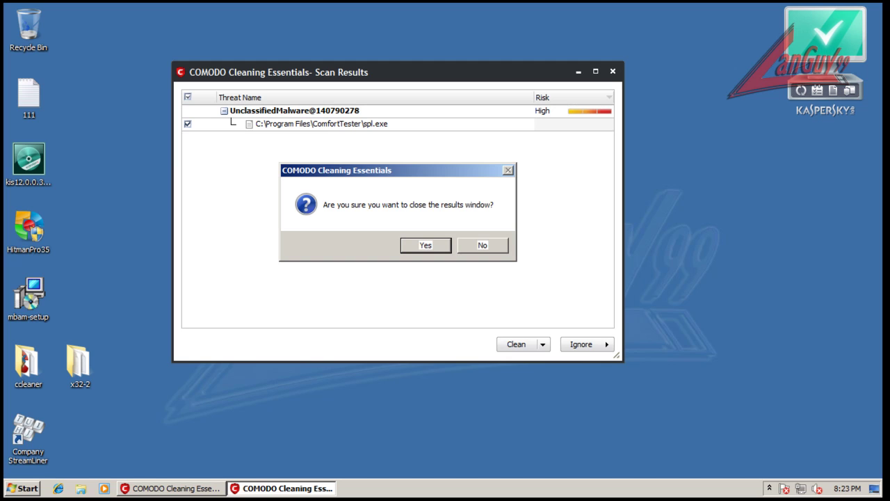
click(426, 244)
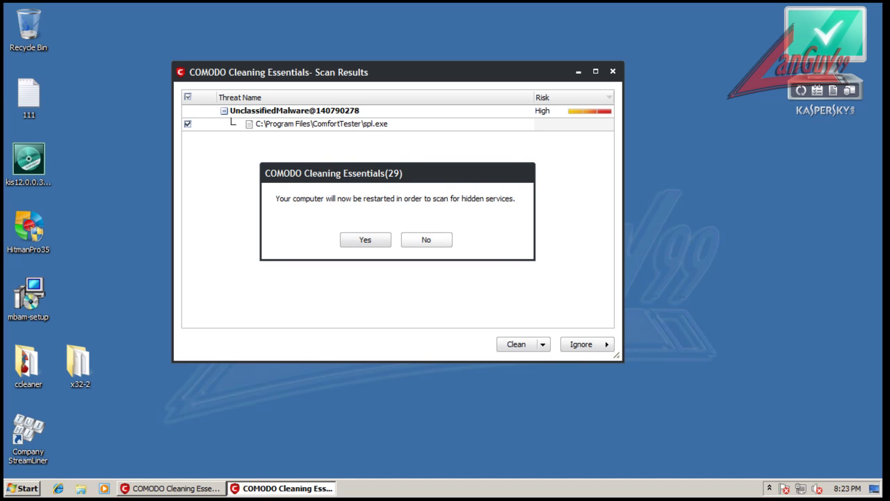
click(427, 242)
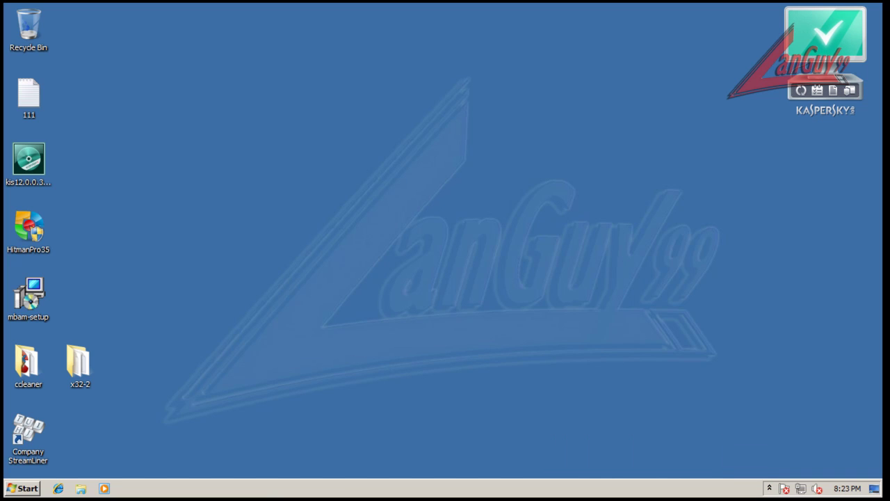
Launch mbam-setup from the desktop, run a Malwarebytes quick scan, and close its completion message and windows
click(28, 295)
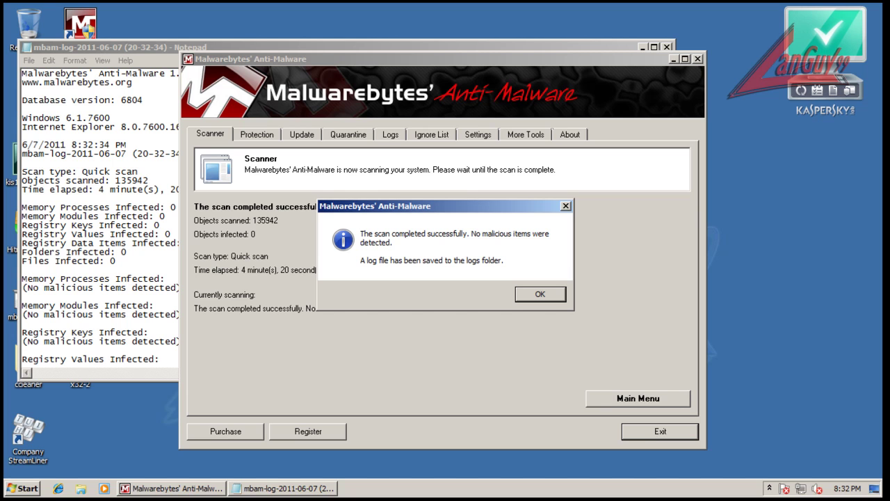
key(Return)
key(Return)
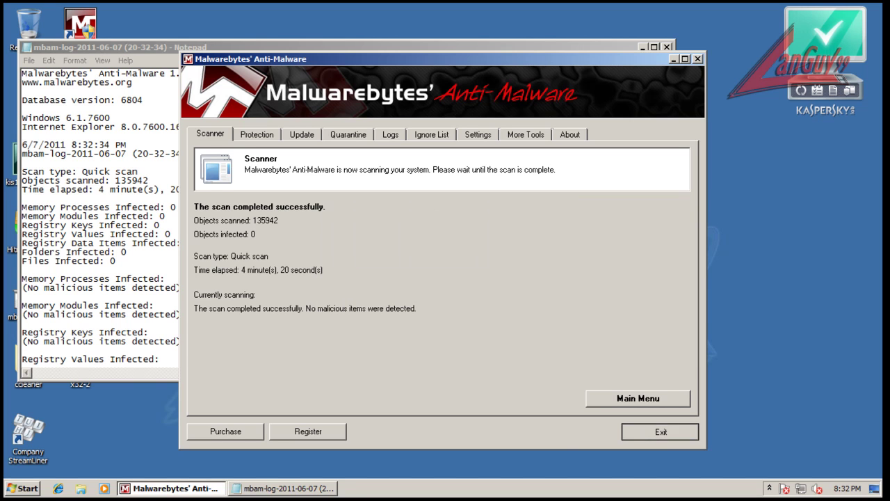
key(alt+F4)
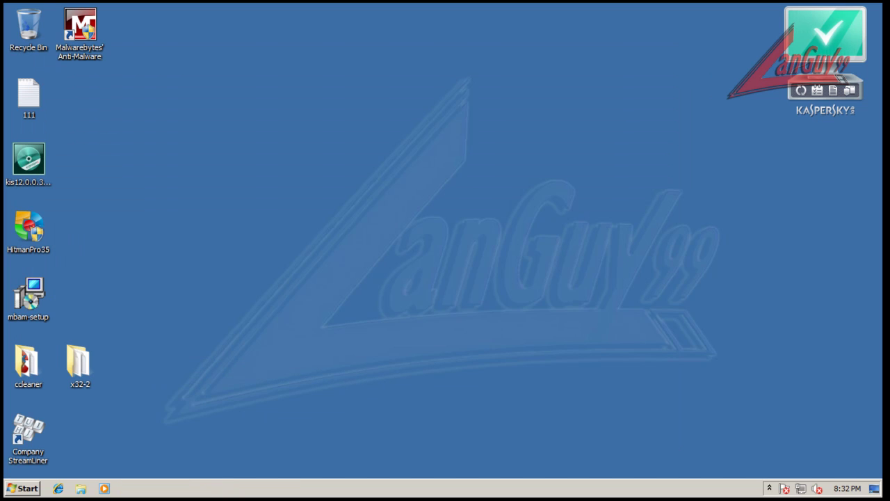
Launch HitmanPro35 from the desktop, allow it to run, and close Hitman Pro once its scan is complete
double_click(29, 228)
key(Return)
key(alt+y)
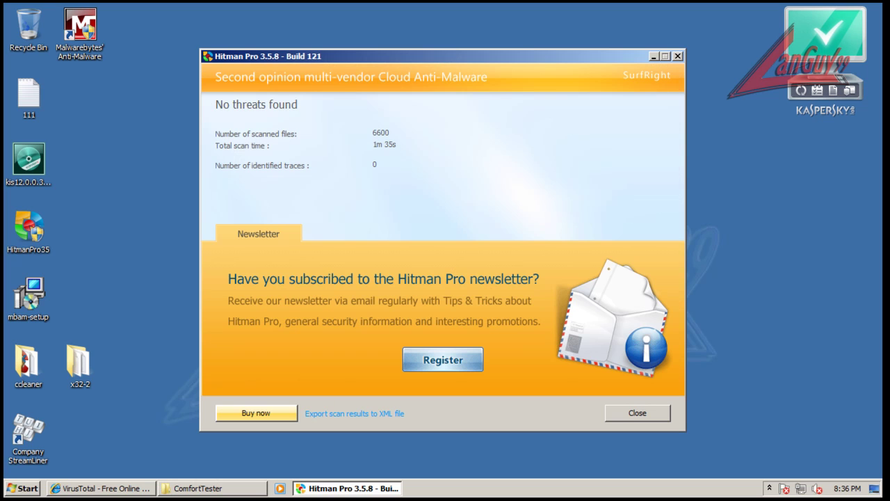
click(637, 413)
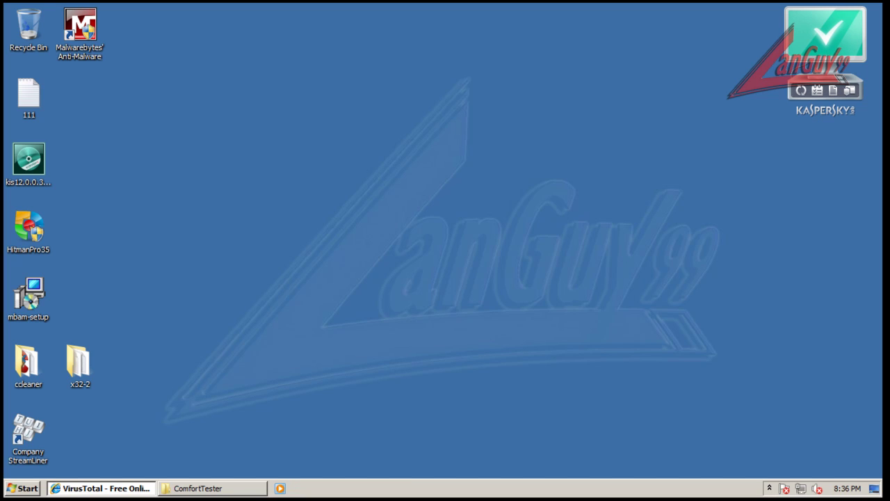
Switch to the VirusTotal report in Internet Explorer and examine the antivirus engine results for spl.exe
mouse_move(101, 488)
click(102, 487)
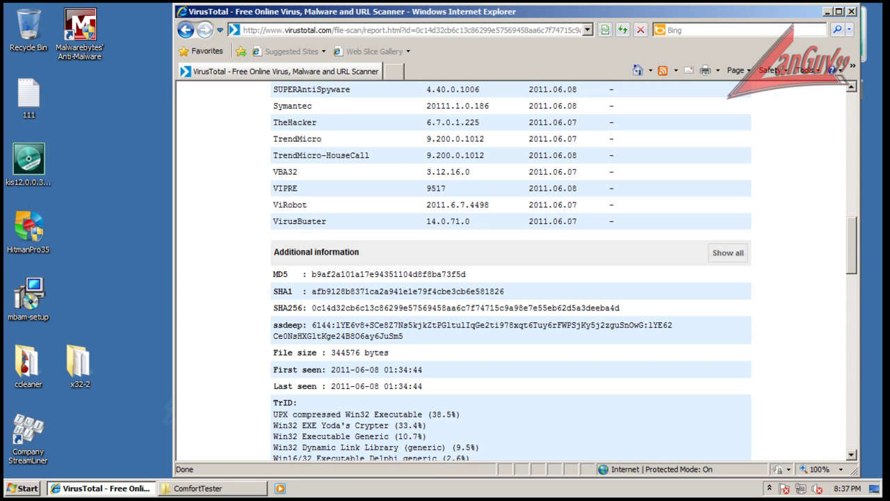
scroll(512, 271, up, 10)
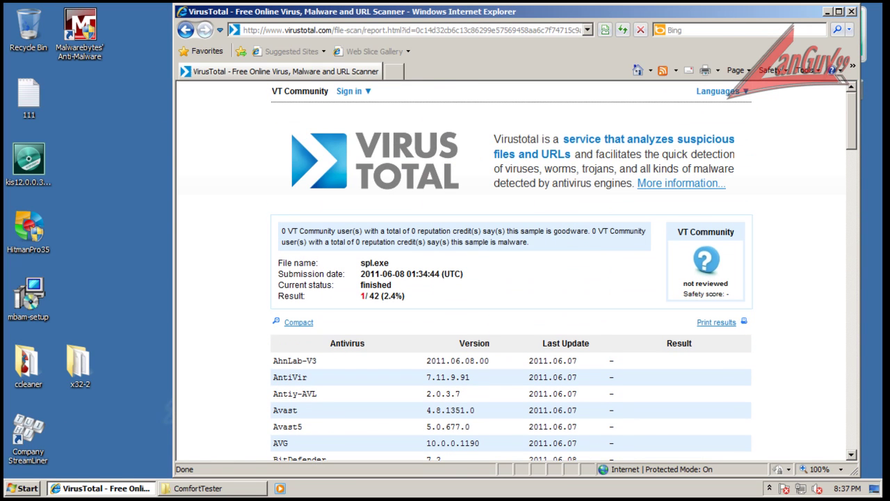
scroll(511, 272, down, 3)
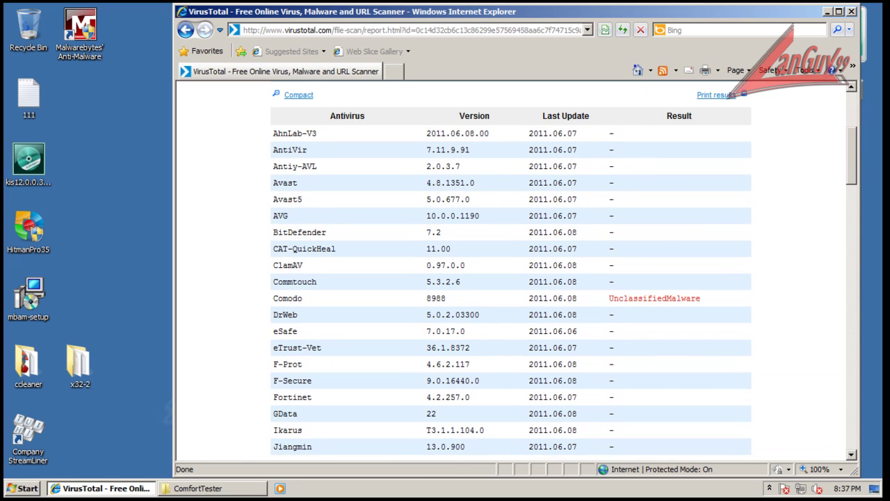
scroll(511, 272, down, 2)
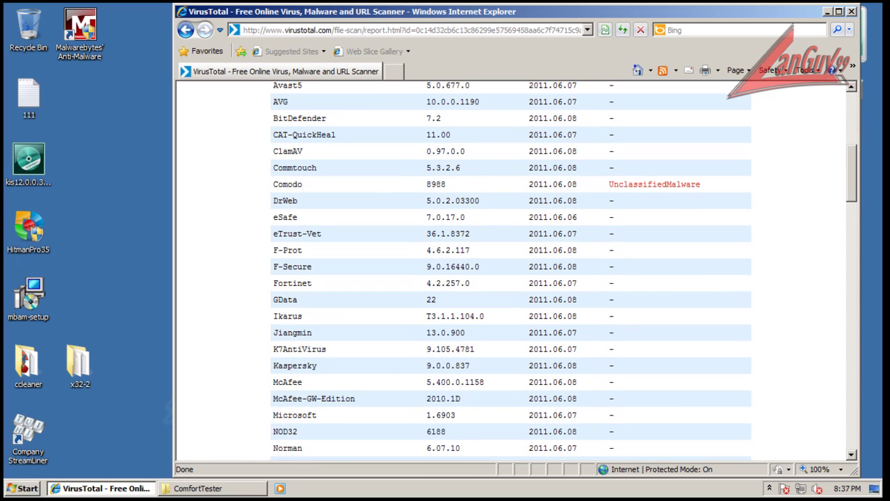
scroll(511, 271, down, 2)
scroll(511, 272, up, 2)
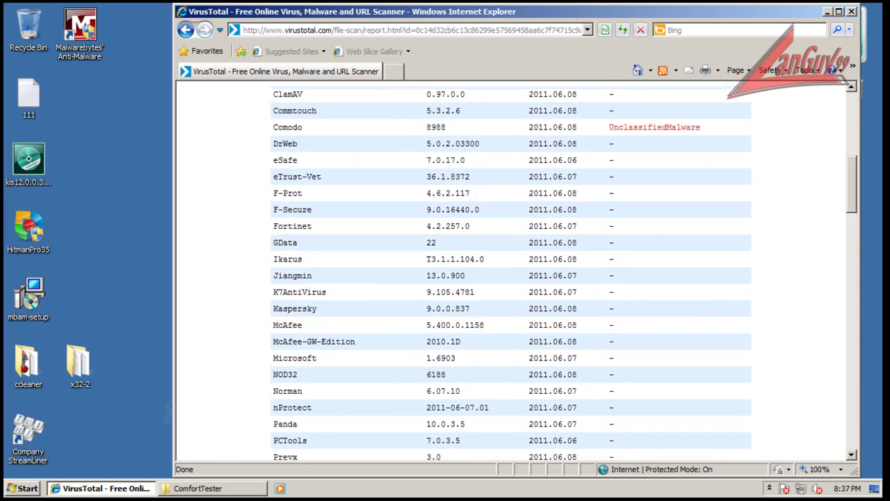
Examine the report's additional information on spl.exe, including first-seen date, signature and PE structure, return to the summary, and close the browser
scroll(511, 272, down, 8)
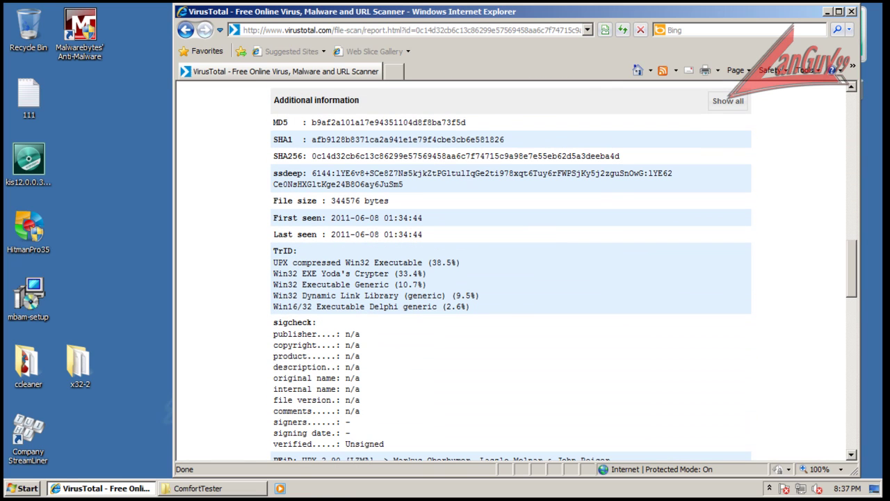
drag(273, 217, 423, 218)
click(425, 228)
scroll(511, 272, down, 3)
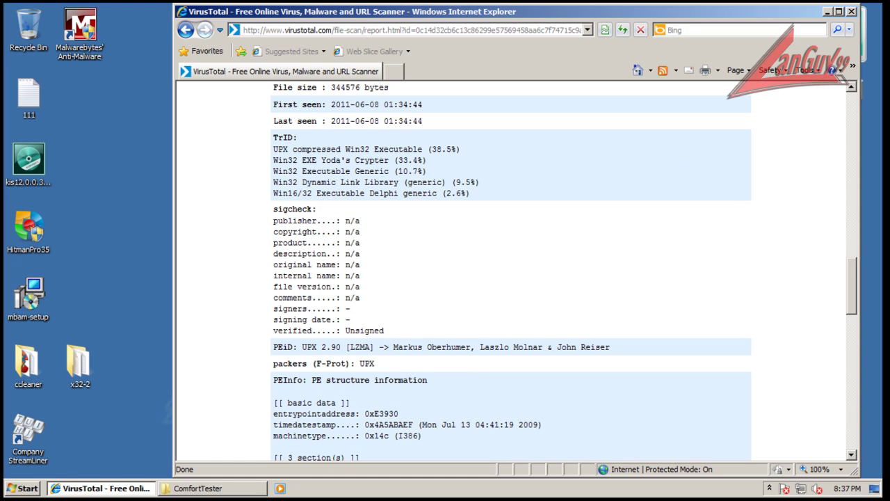
scroll(511, 271, down, 3)
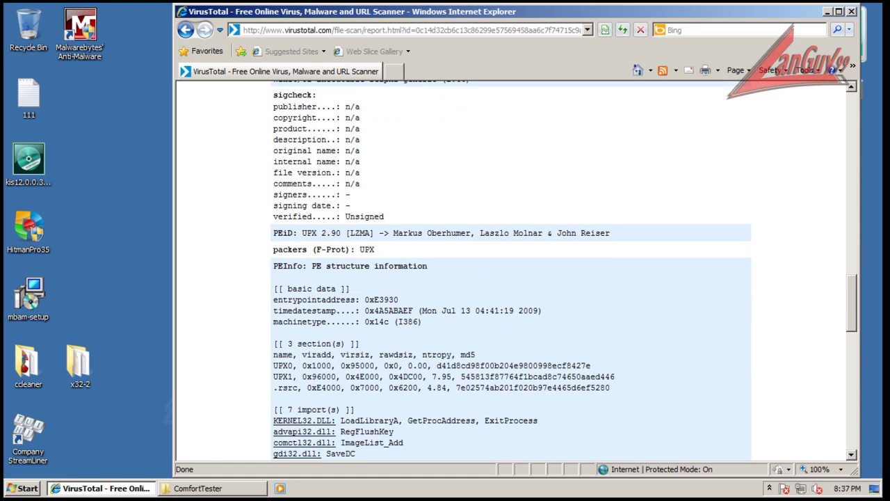
scroll(511, 271, up, 12)
scroll(511, 271, up, 18)
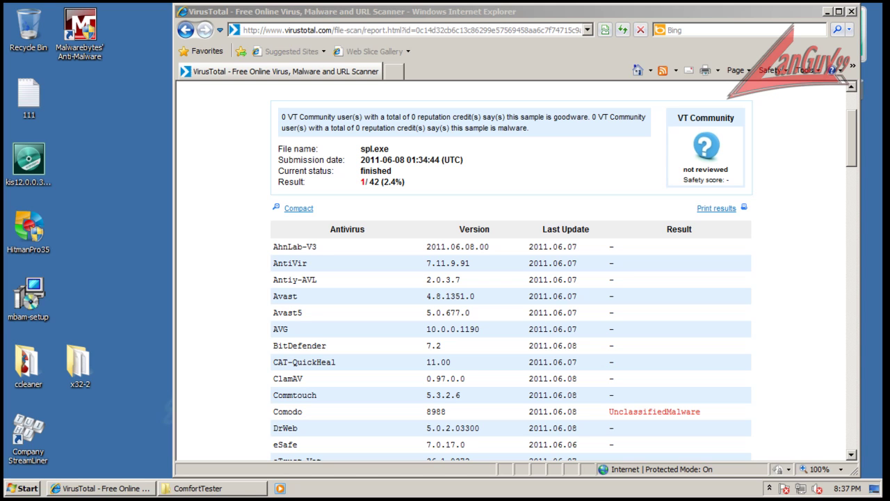
click(852, 11)
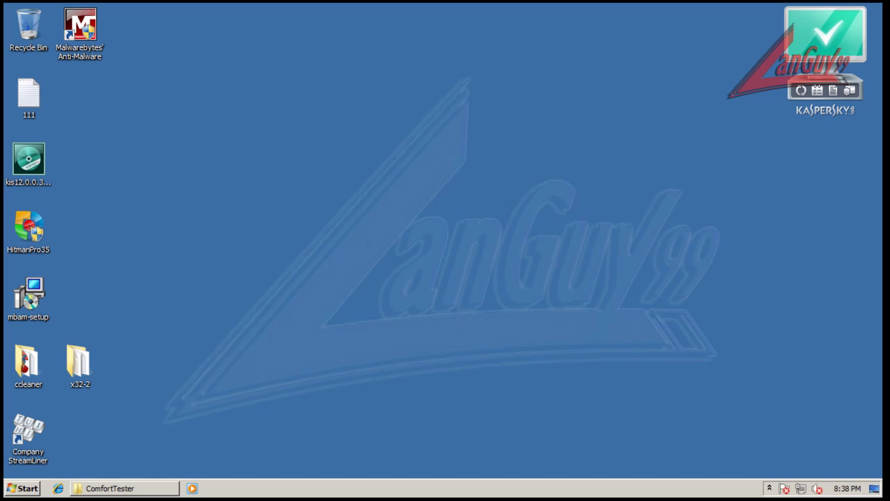
Open Kaspersky Internet Security and display the applications list from the Application Control settings
click(770, 489)
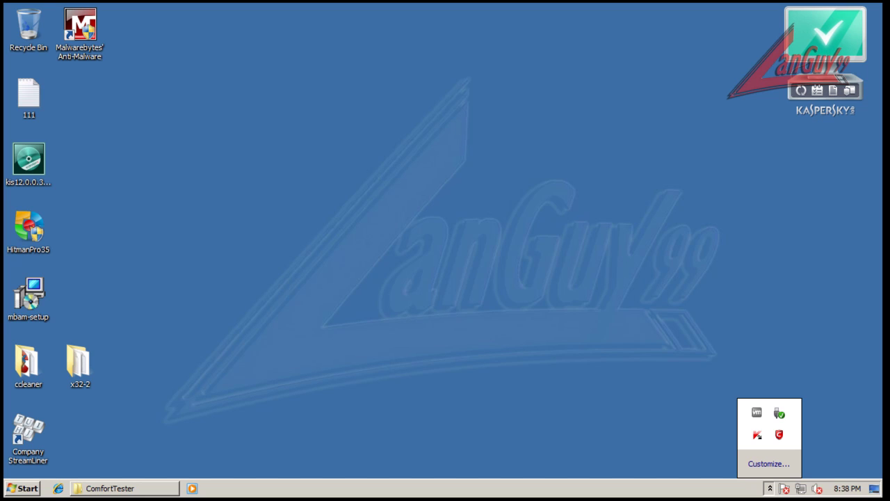
click(758, 435)
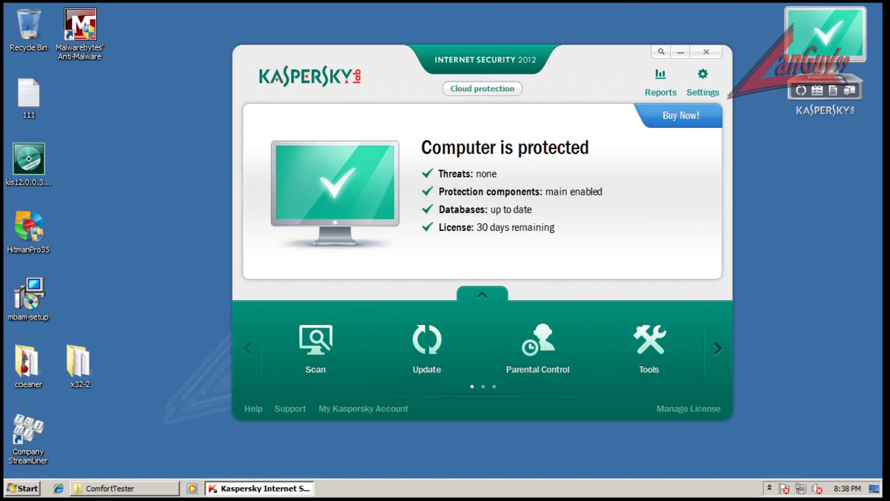
click(703, 82)
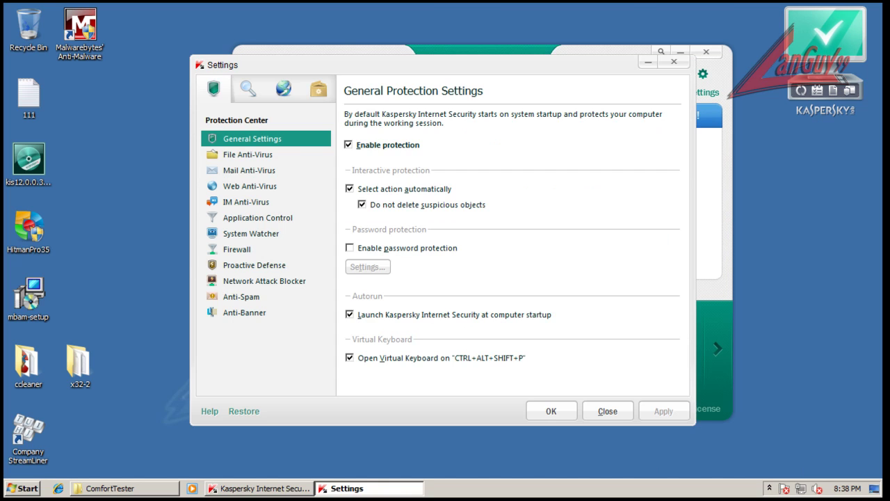
click(674, 62)
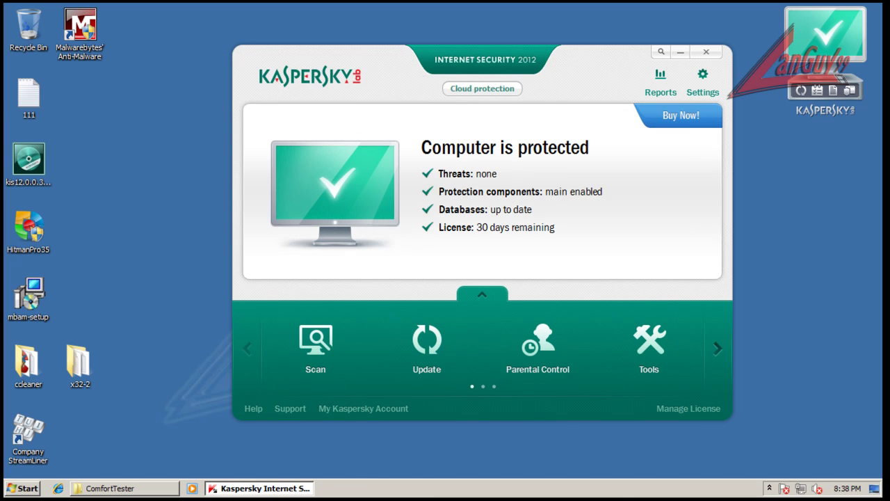
click(703, 80)
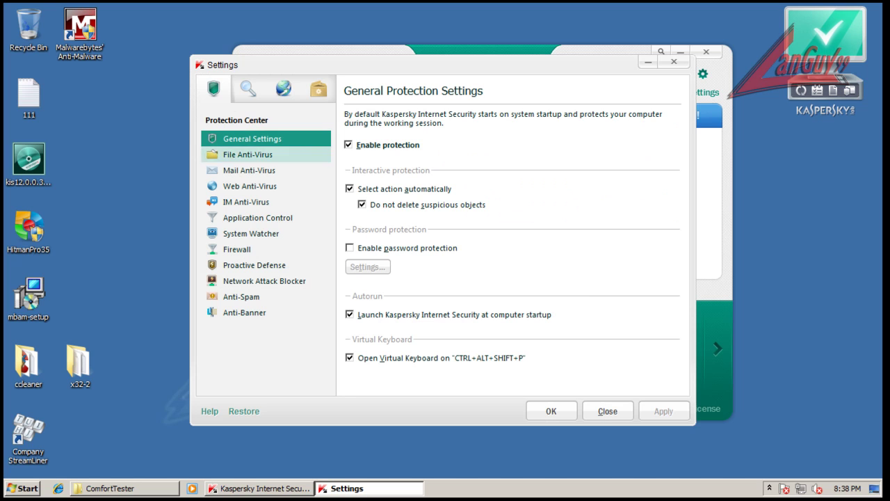
click(258, 218)
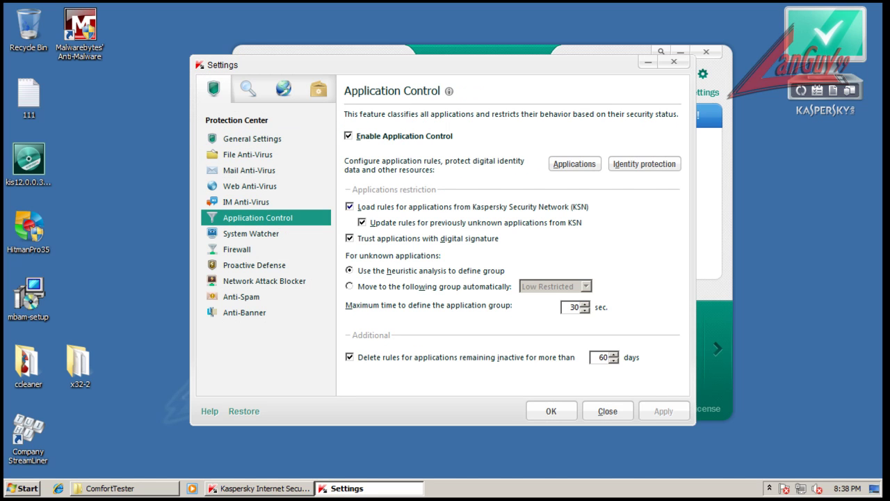
click(574, 163)
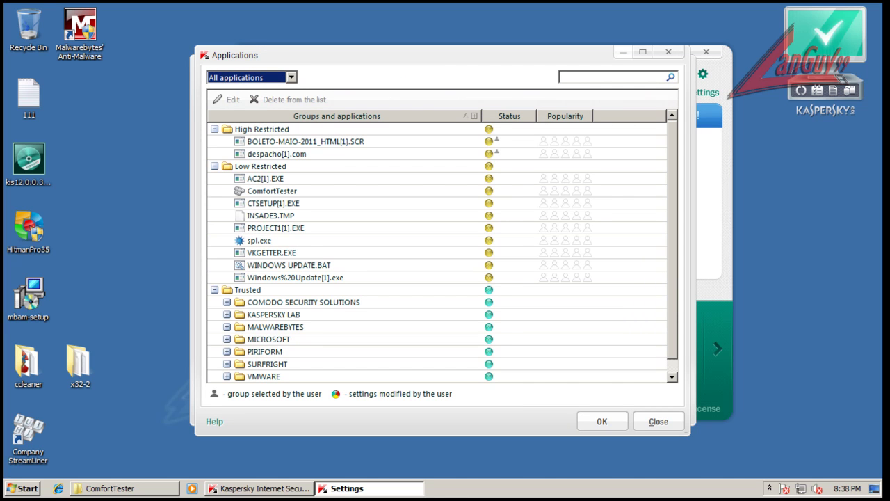
Examine the restricted, trusted and untrusted application groups, checking the Low Restricted entries spl.exe and Windows%20Update[1].exe
drag(389, 55, 716, 58)
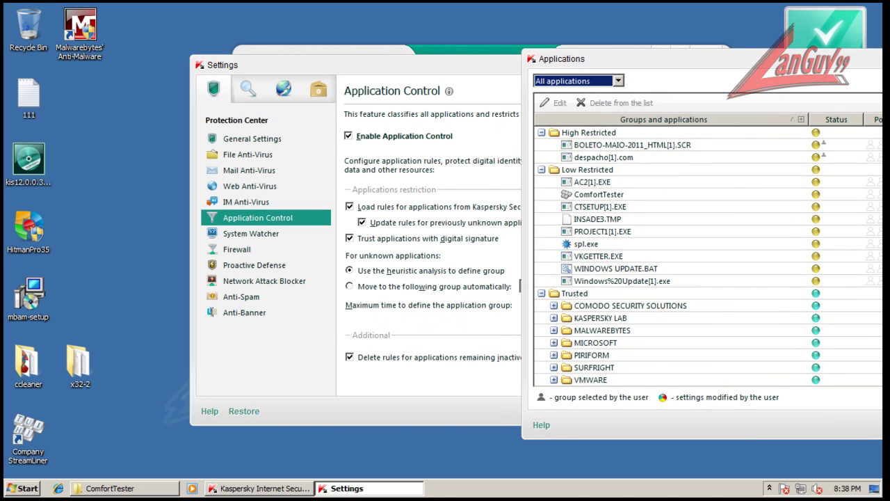
drag(605, 58, 311, 60)
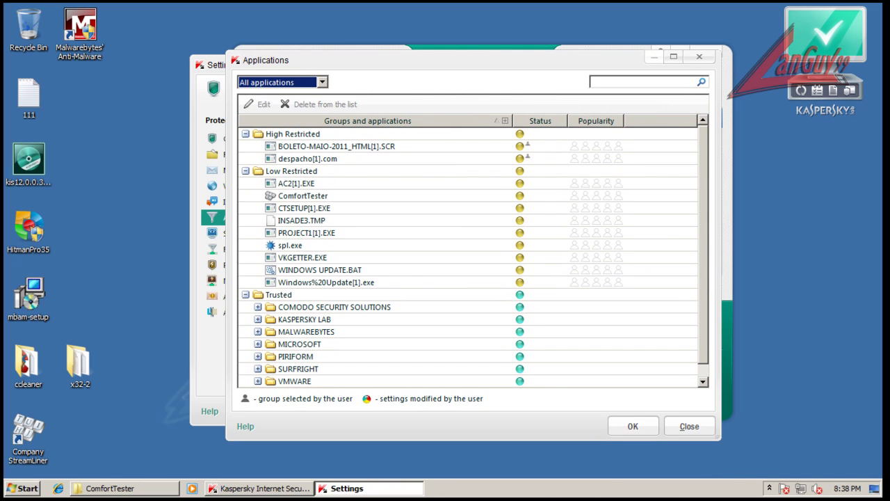
scroll(470, 257, down, 1)
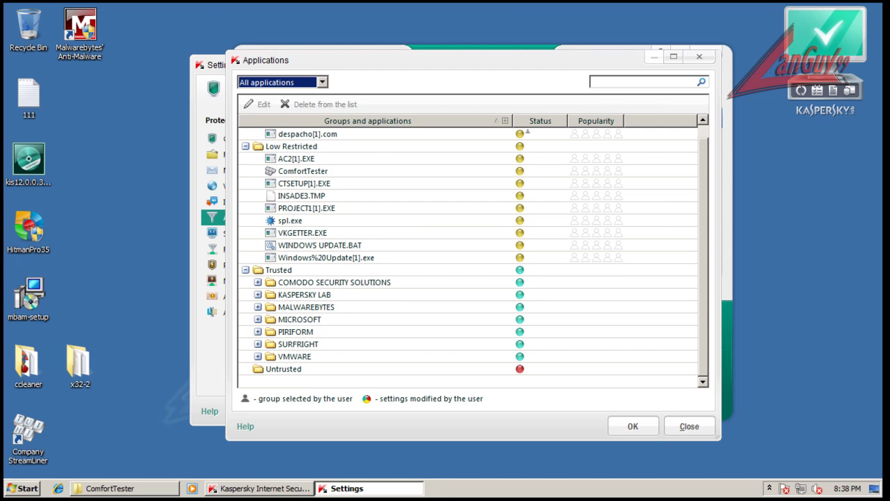
click(284, 369)
scroll(470, 258, up, 1)
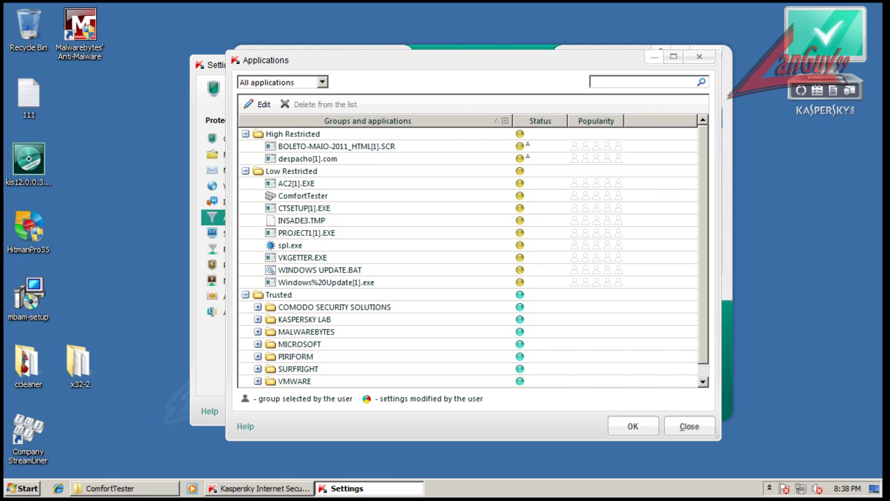
click(291, 246)
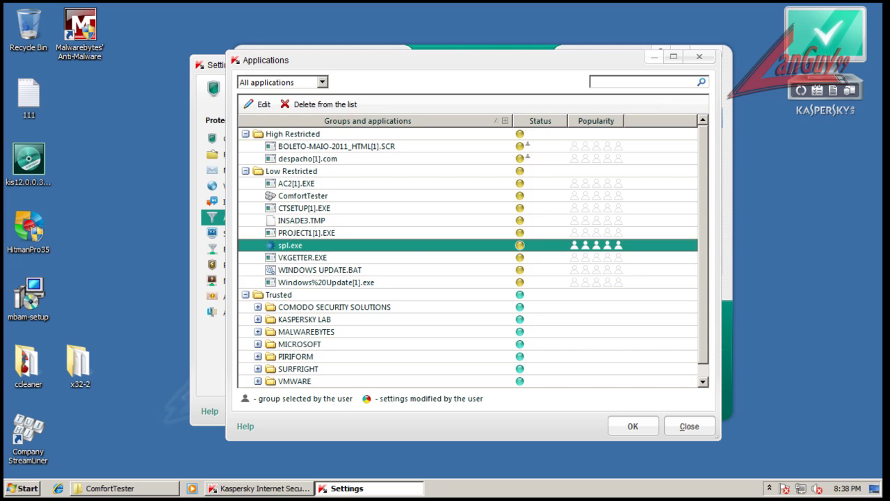
click(313, 282)
click(290, 246)
Close the applications list, the Kaspersky settings and the Kaspersky main window
click(695, 57)
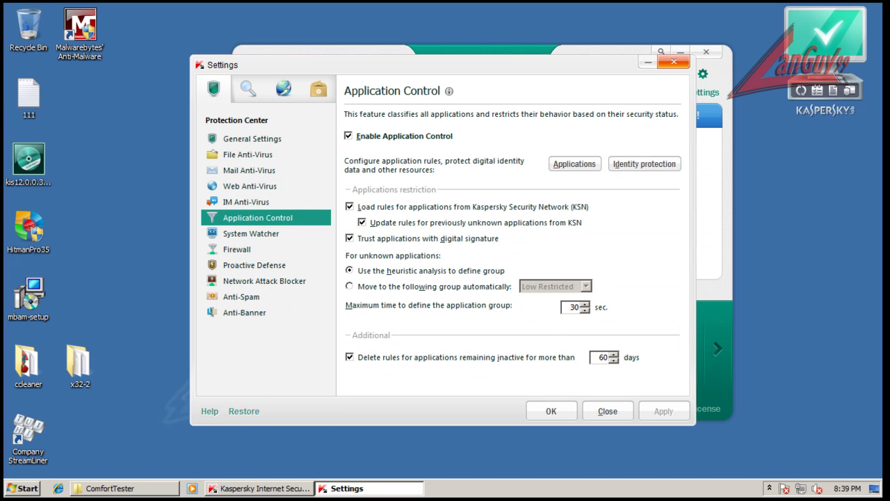
click(674, 62)
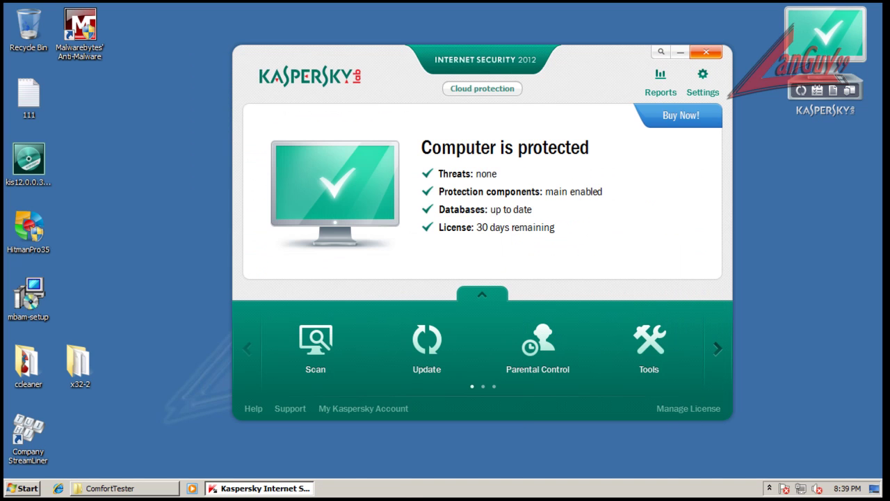
click(706, 53)
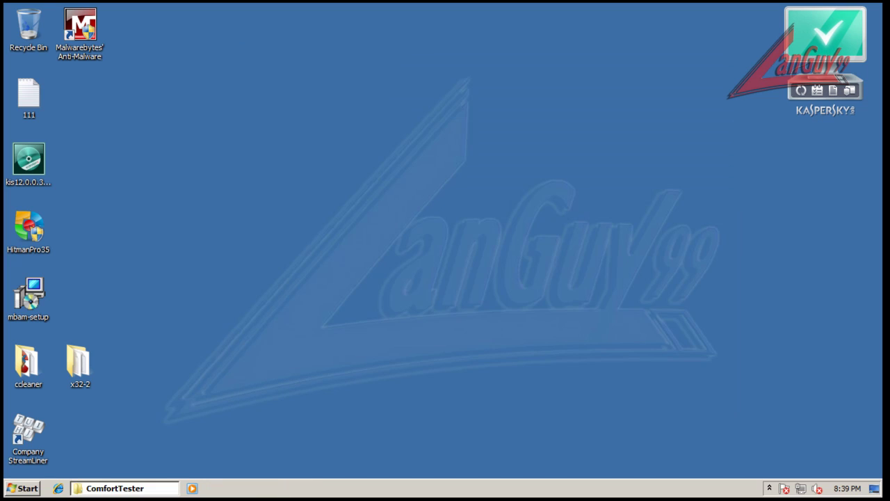